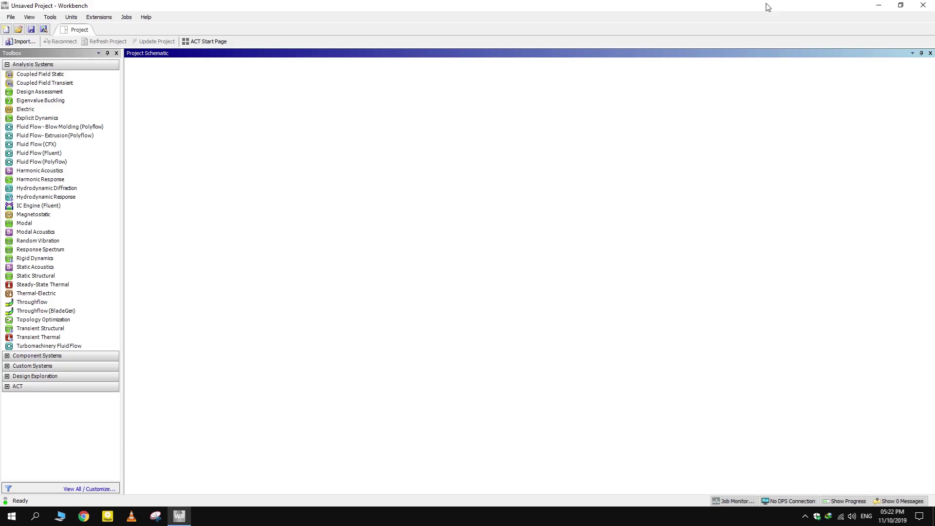
Add a Fluid Flow (Fluent) system and bring up its Geometry cell's options for a new DesignModeler geometry.
double_click(43, 154)
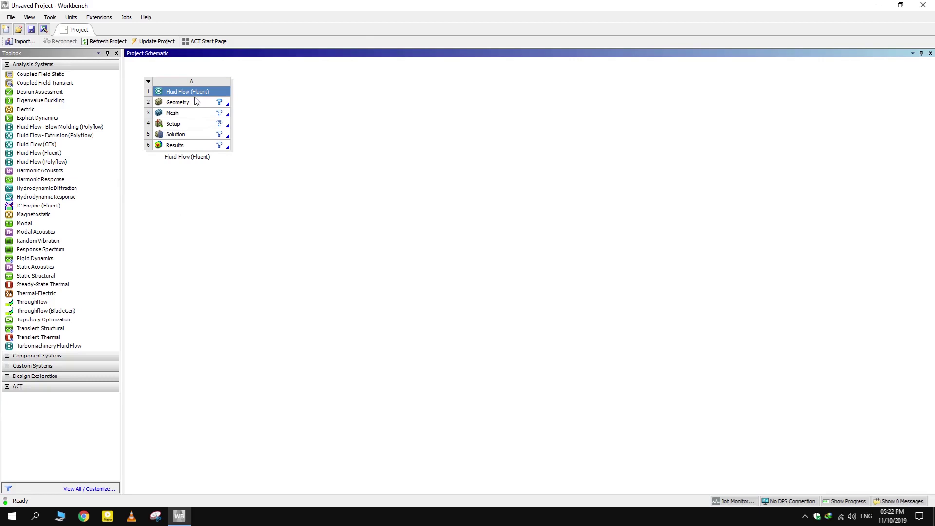
left_click(197, 106)
right_click(197, 106)
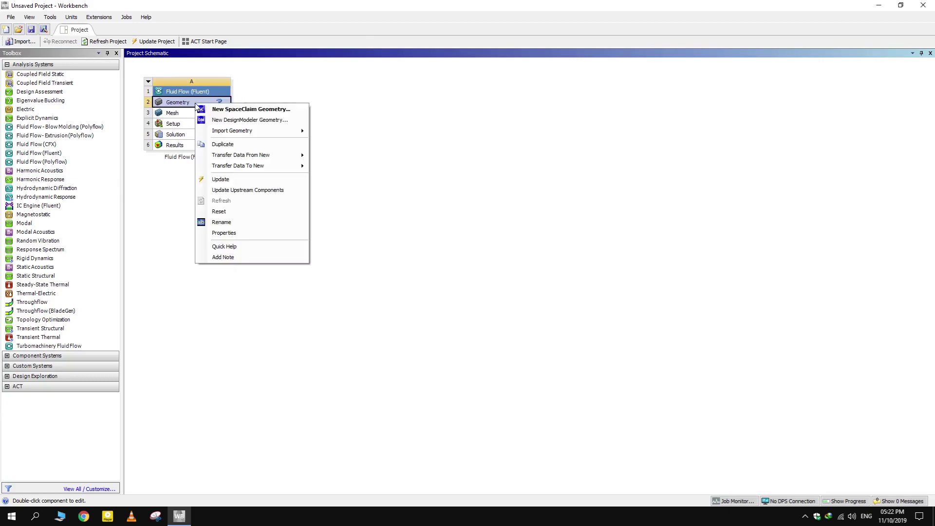
Start the DesignModeler geometry, view the XY plane head-on and set units to millimetres.
left_click(238, 122)
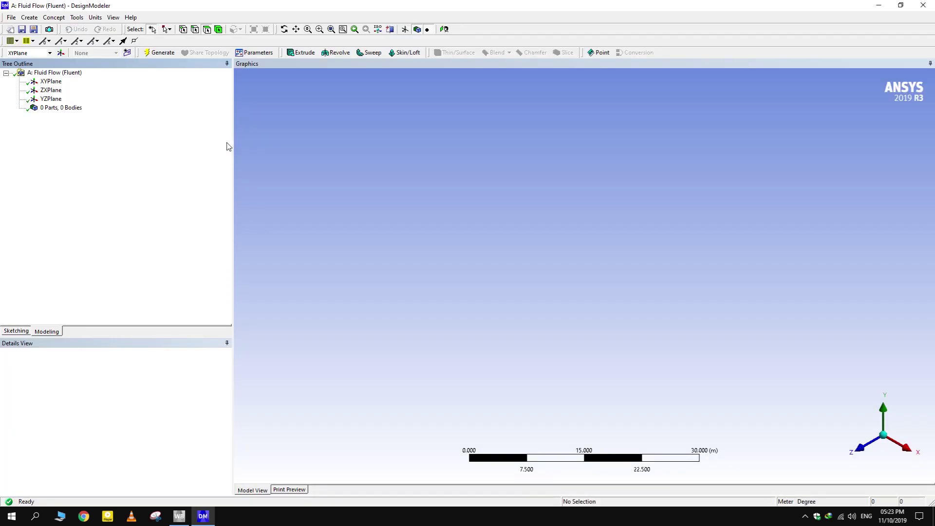
left_click(49, 82)
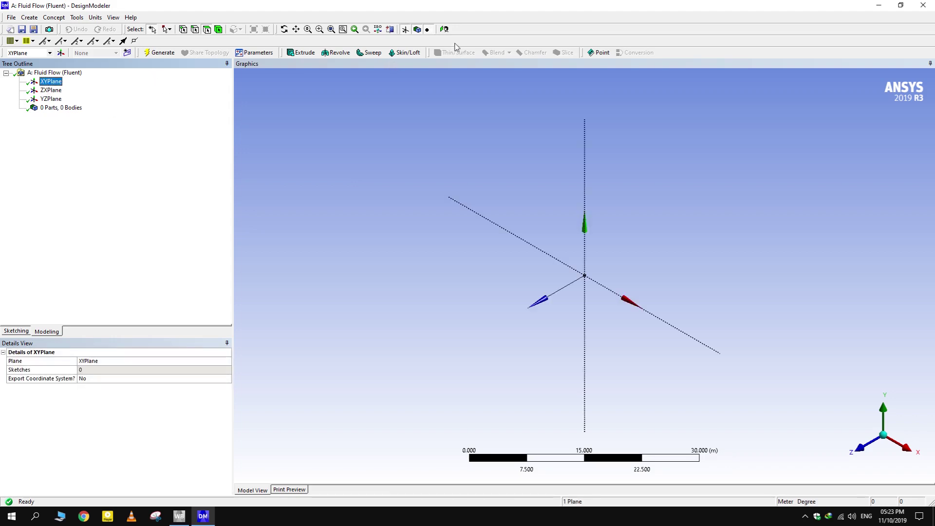
left_click(444, 29)
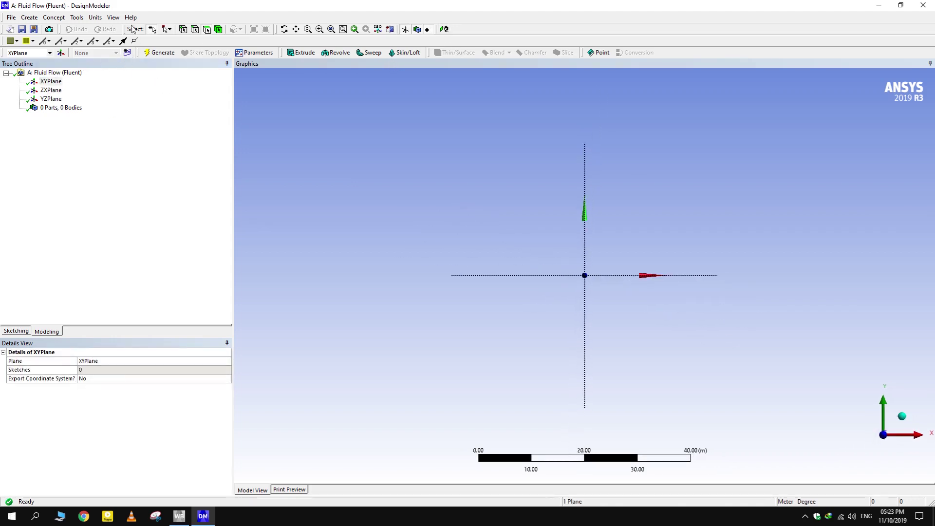
left_click(96, 18)
left_click(115, 50)
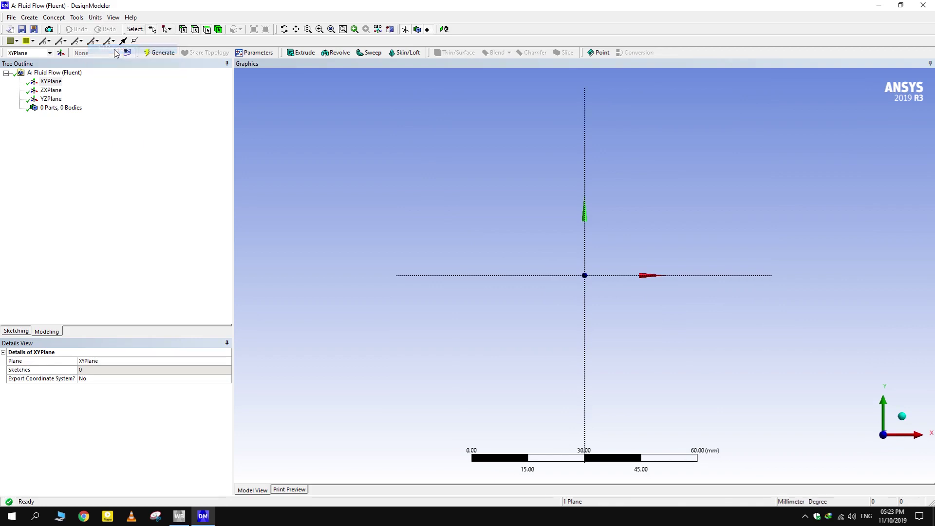
Create Sketch1 on the XY plane and draw a long rectangle straddling the origin.
left_click(50, 82)
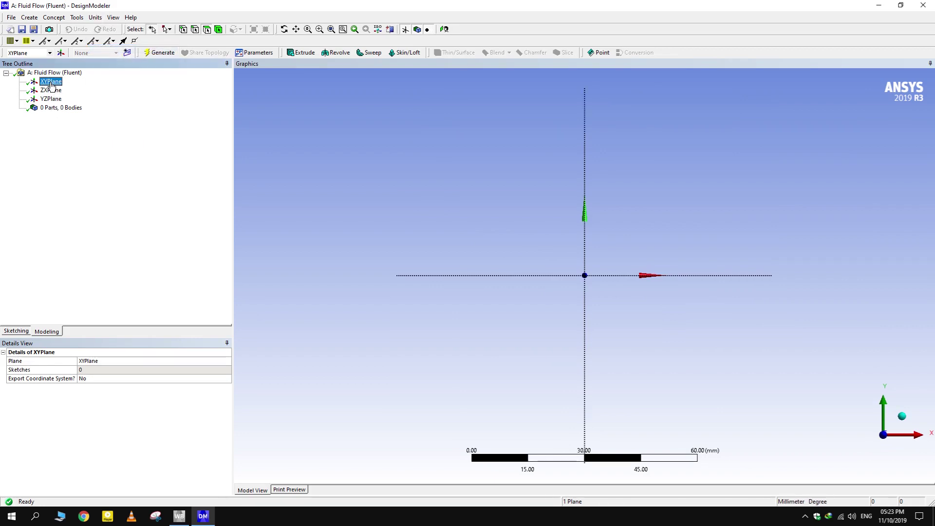
left_click(127, 53)
left_click(64, 91)
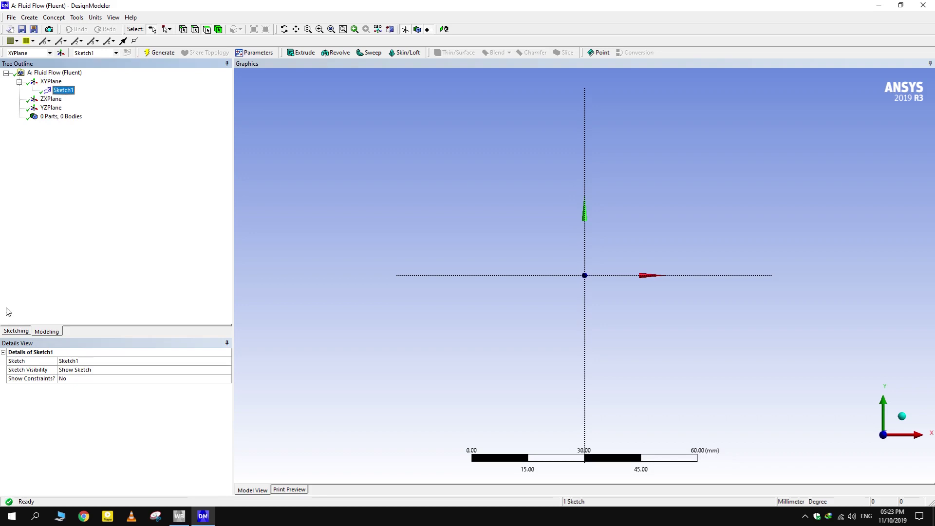
left_click(16, 332)
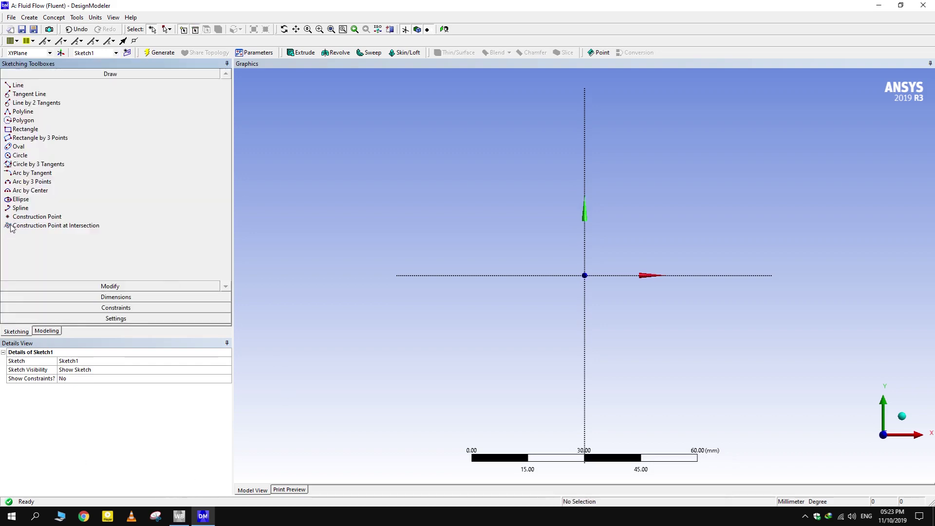
left_click(25, 129)
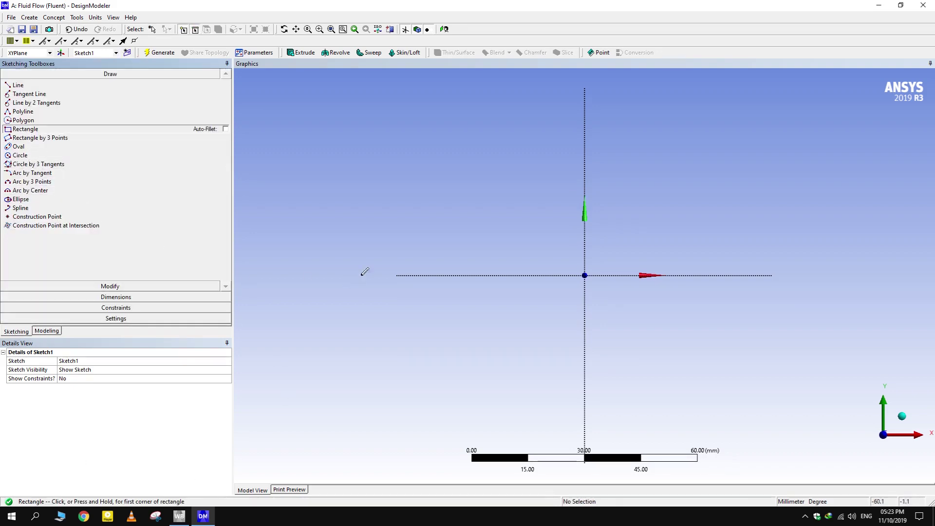
left_click(434, 253)
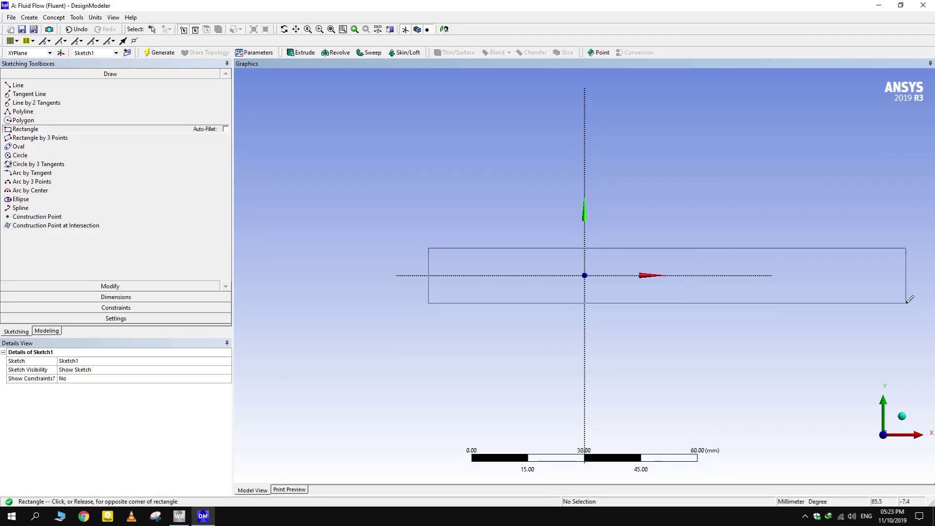
left_click(907, 302)
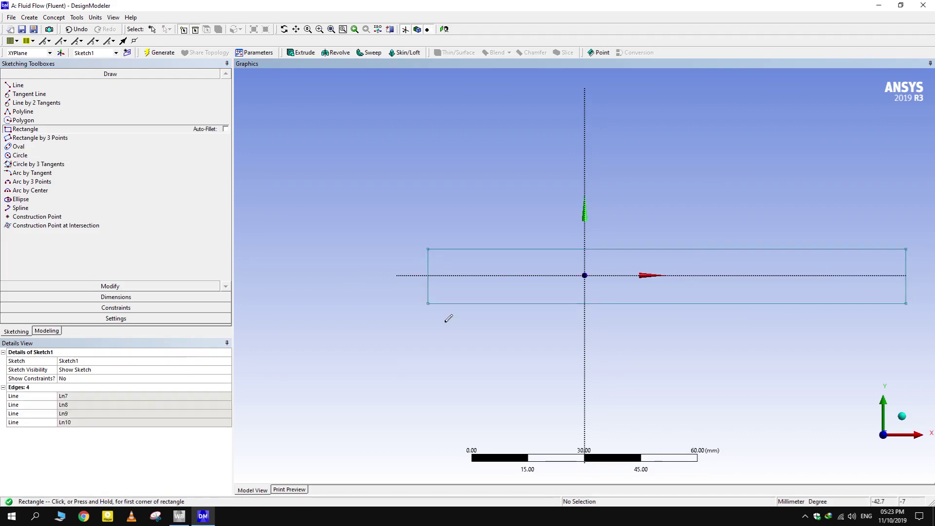
Constrain the rectangle's left and right edges symmetric about the vertical axis.
left_click(124, 308)
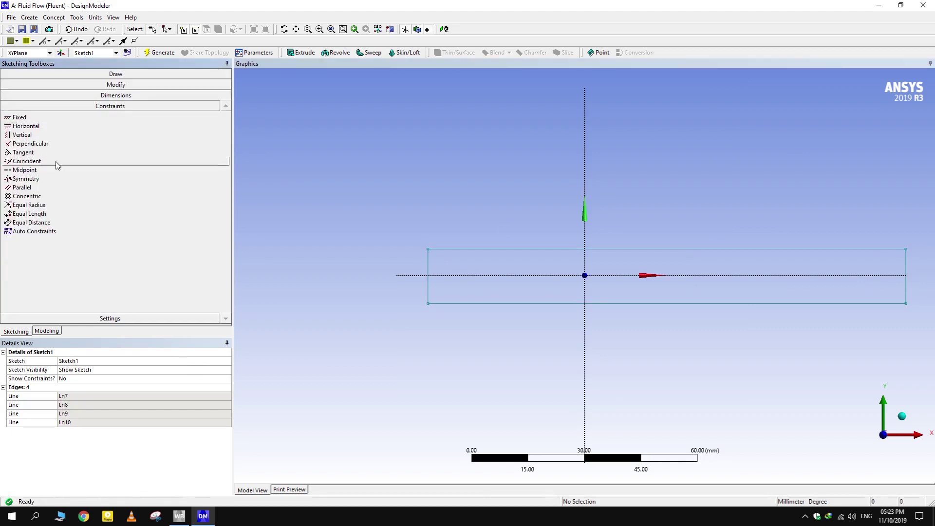
left_click(55, 179)
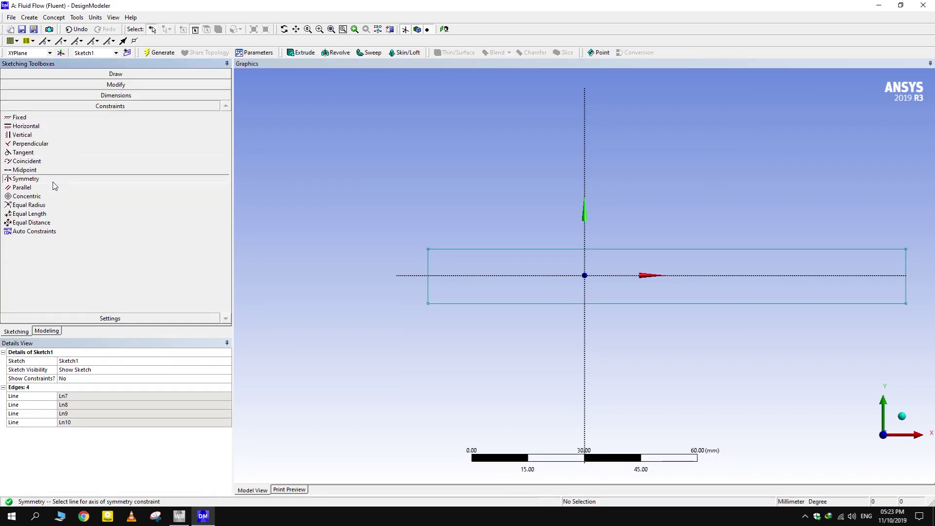
left_click(585, 267)
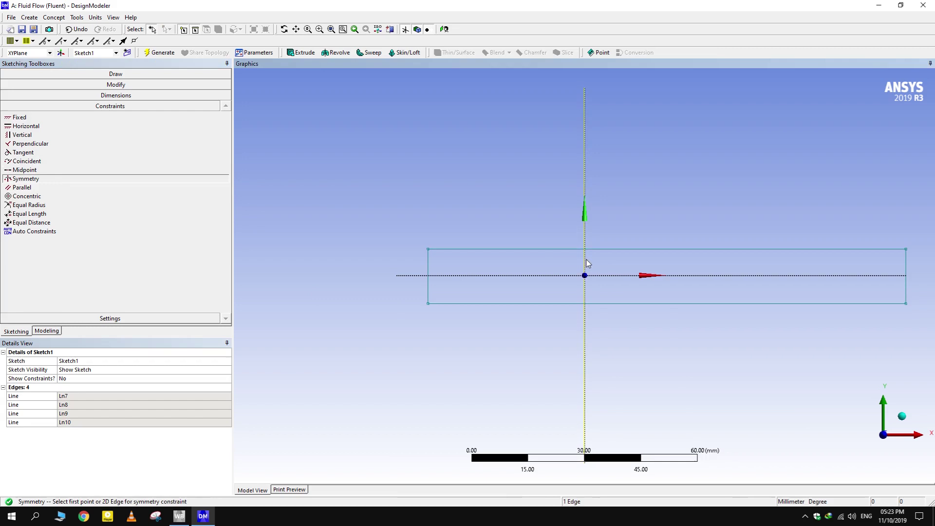
left_click(428, 263)
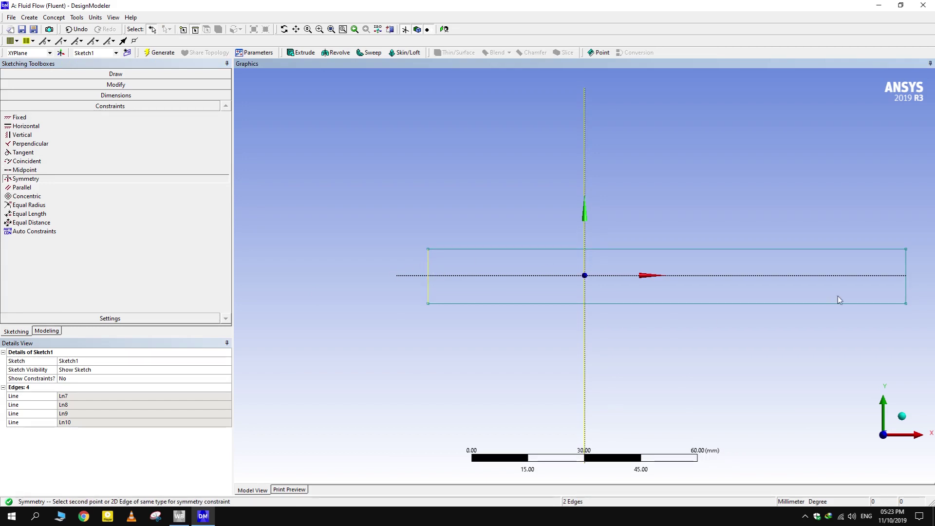
left_click(907, 263)
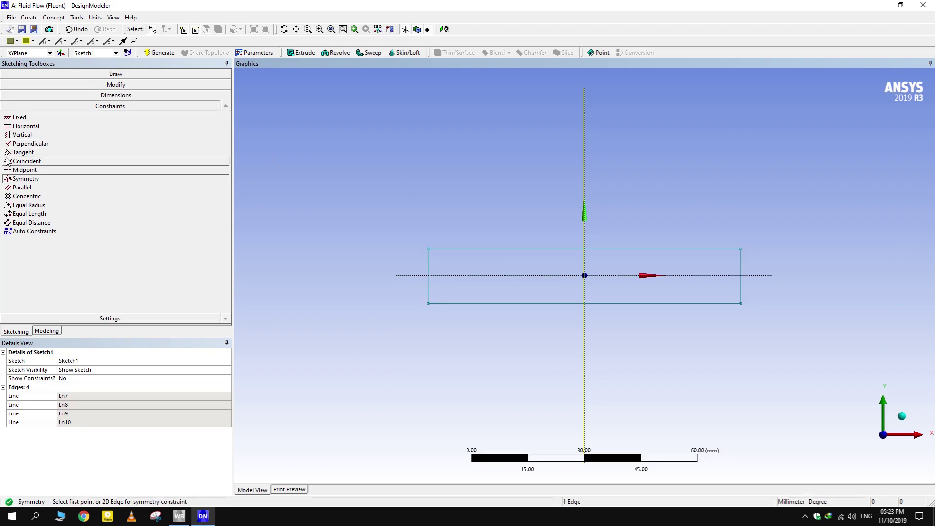
Make the rectangle's top and bottom edges symmetric about the horizontal axis.
left_click(47, 179)
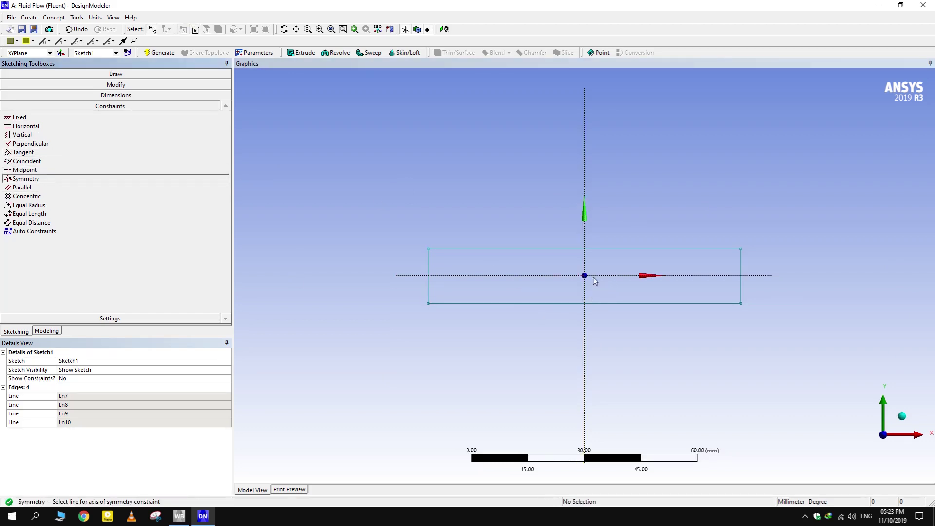
left_click(616, 275)
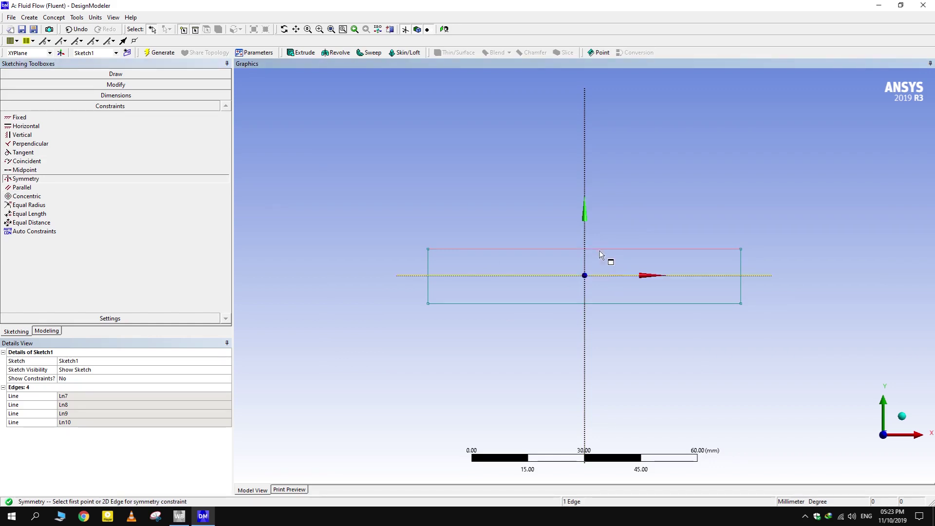
left_click(600, 249)
left_click(615, 303)
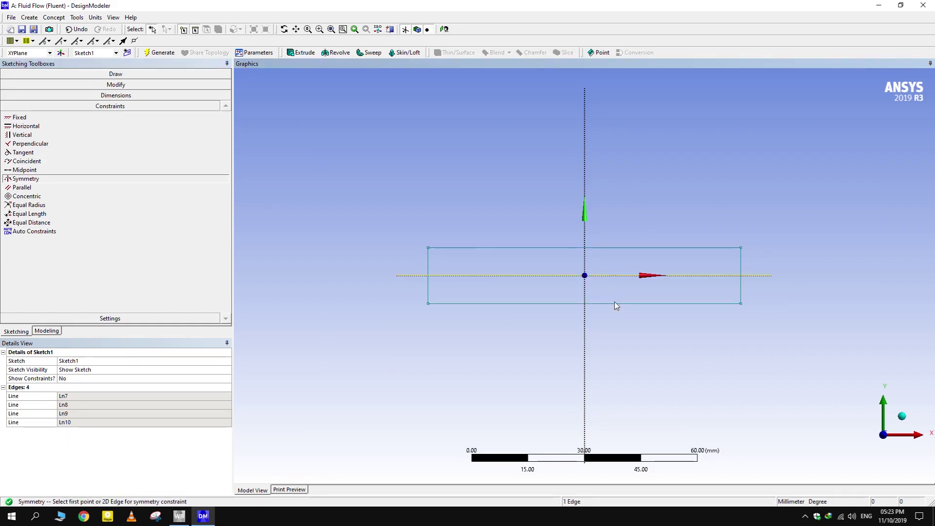
Add width dimension H1 on the bottom edge and height dimension V2 on the left edge.
left_click(119, 95)
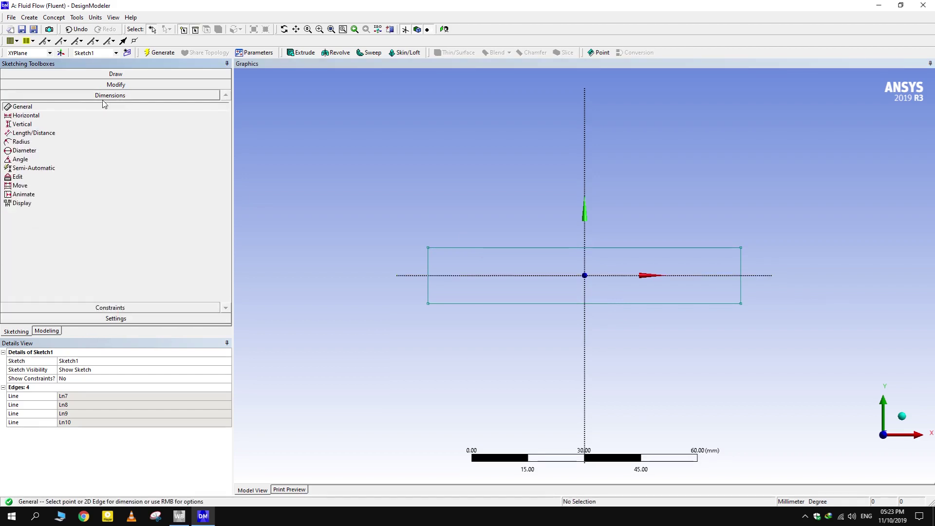
left_click(549, 304)
left_click(555, 335)
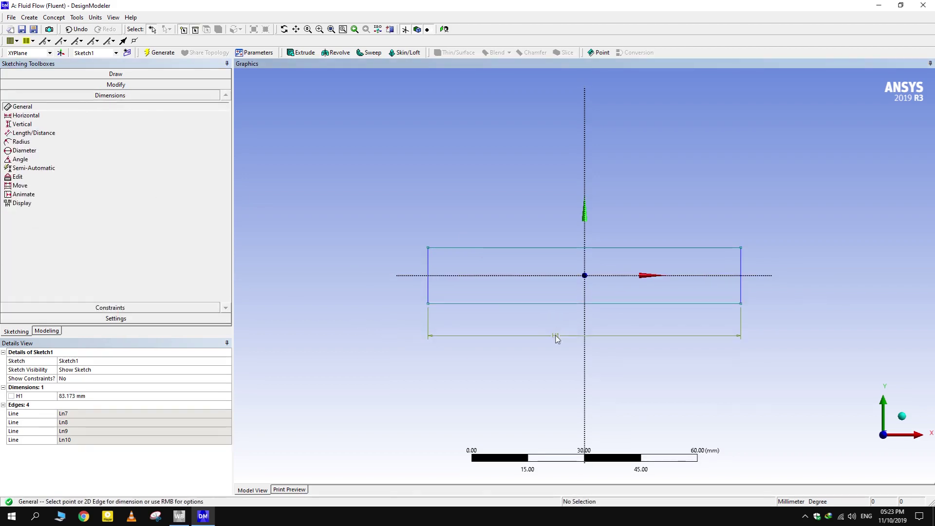
left_click(428, 277)
left_click(376, 277)
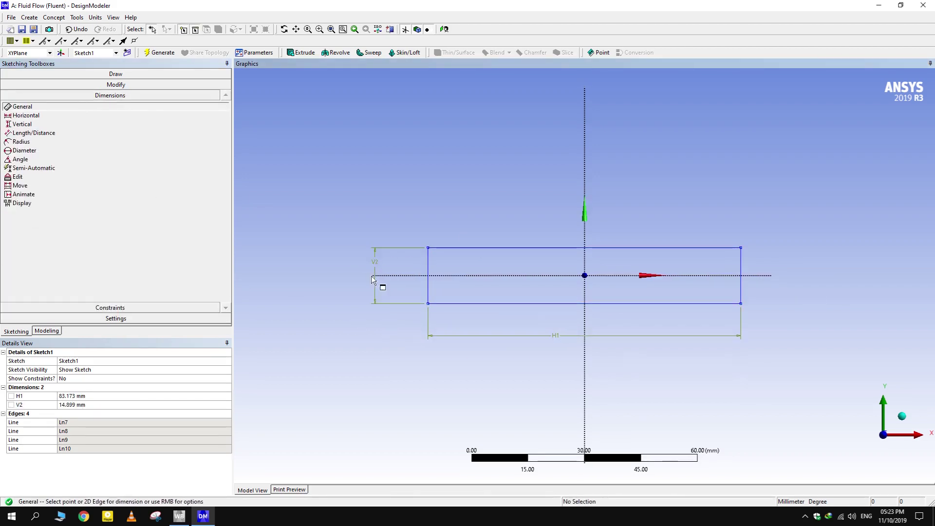
Set H1 to 1000 mm and V2 to 200 mm in the Details View.
left_click(86, 396)
type("1000")
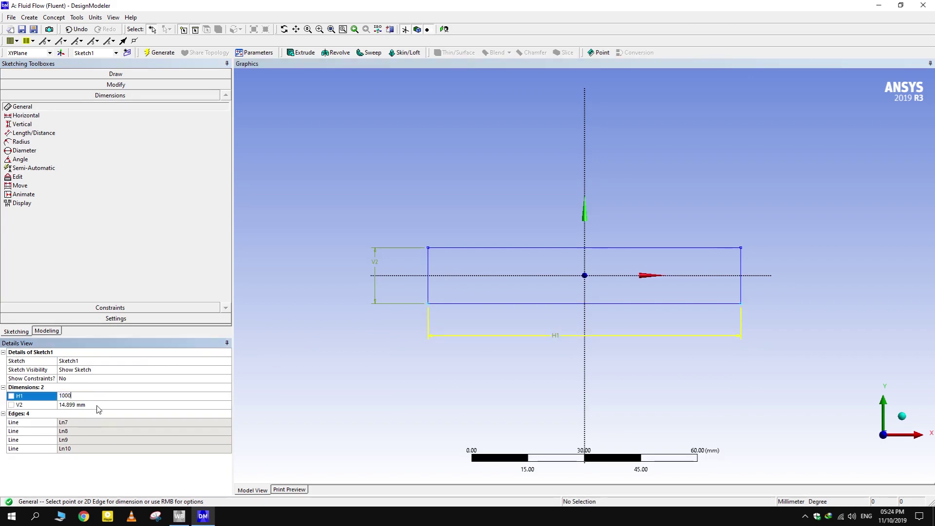
left_click(98, 405)
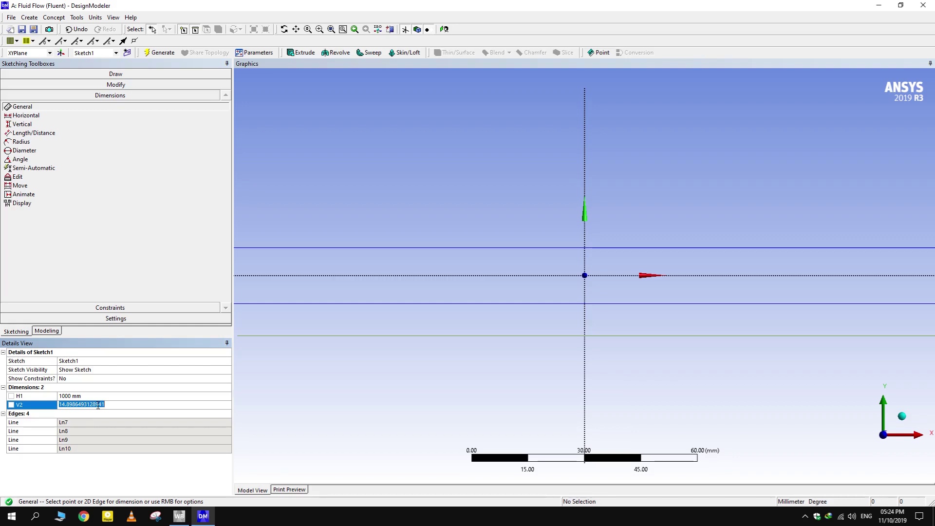
type("200")
key("Return")
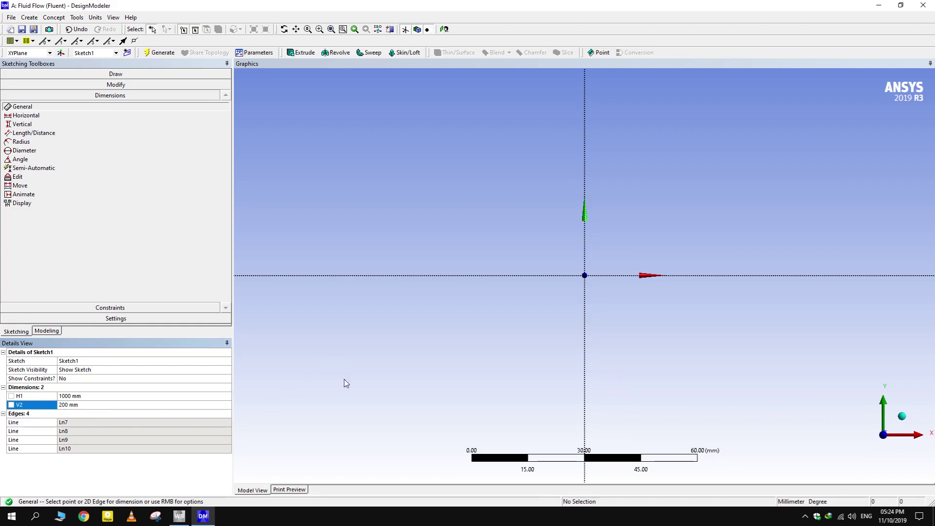
scroll(439, 346, "down", 3)
scroll(440, 346, "down", 4)
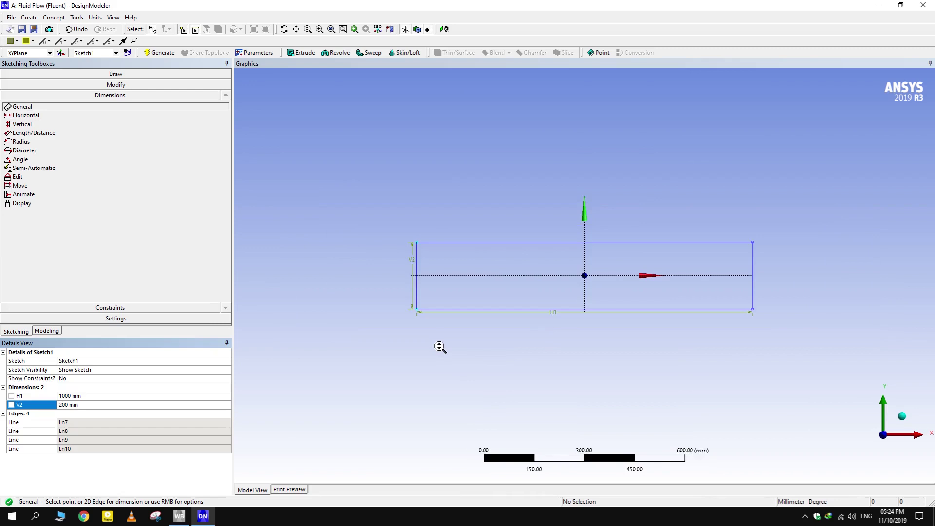
Draw the slanted inlet branch: two slanted sides and a short top line on the rectangle's top edge.
left_click(110, 74)
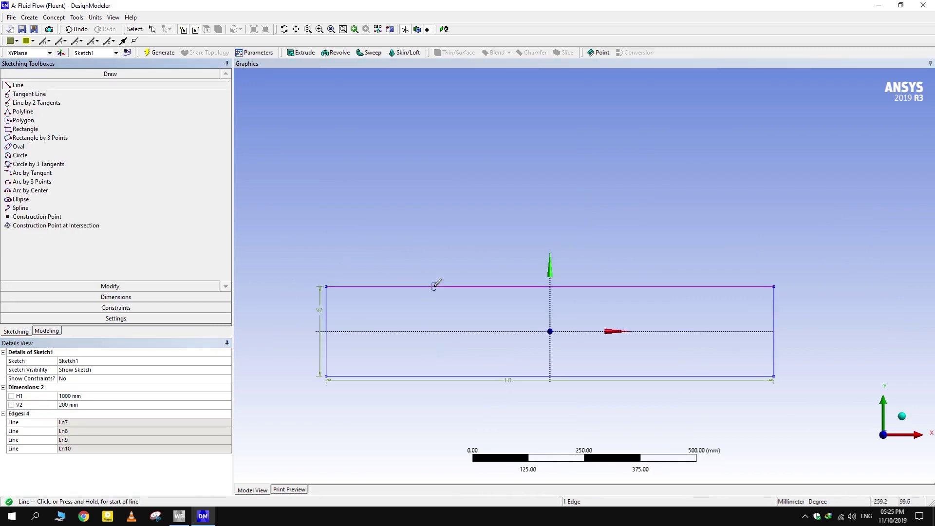
left_click(434, 286)
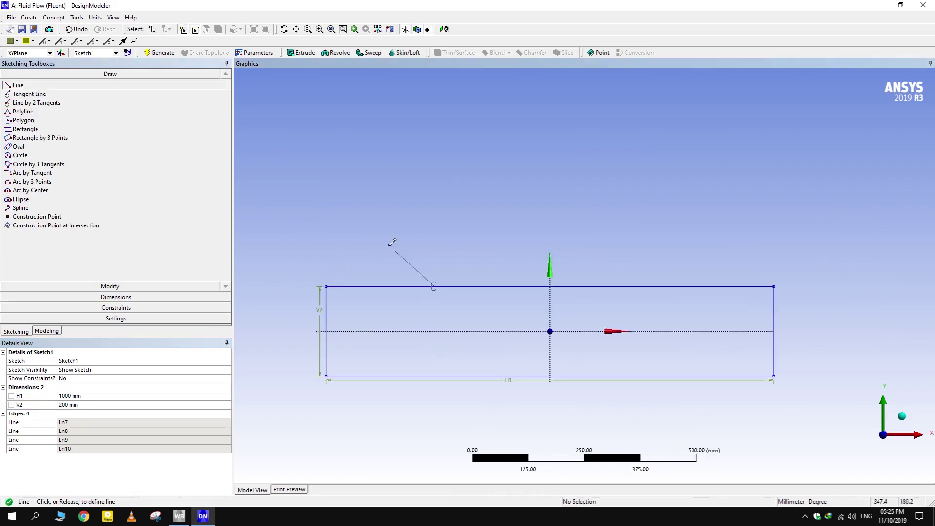
left_click(319, 184)
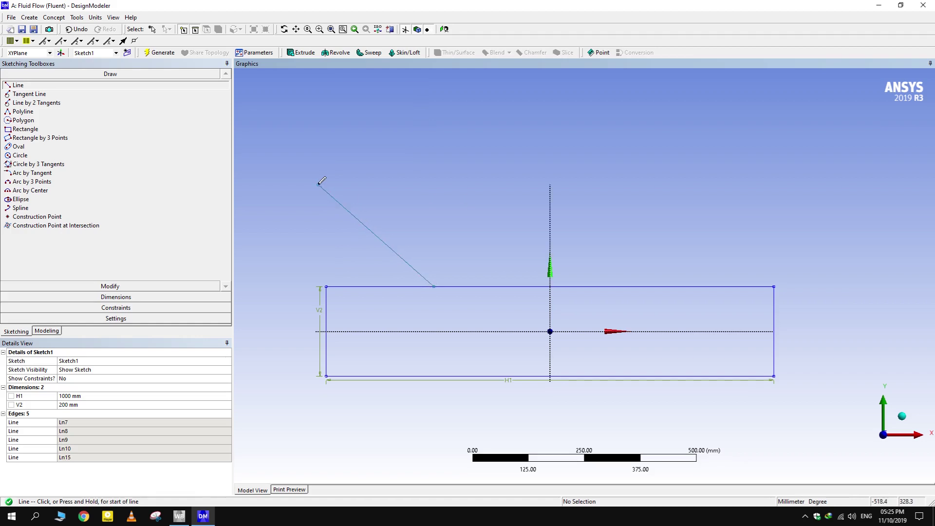
left_click(345, 184)
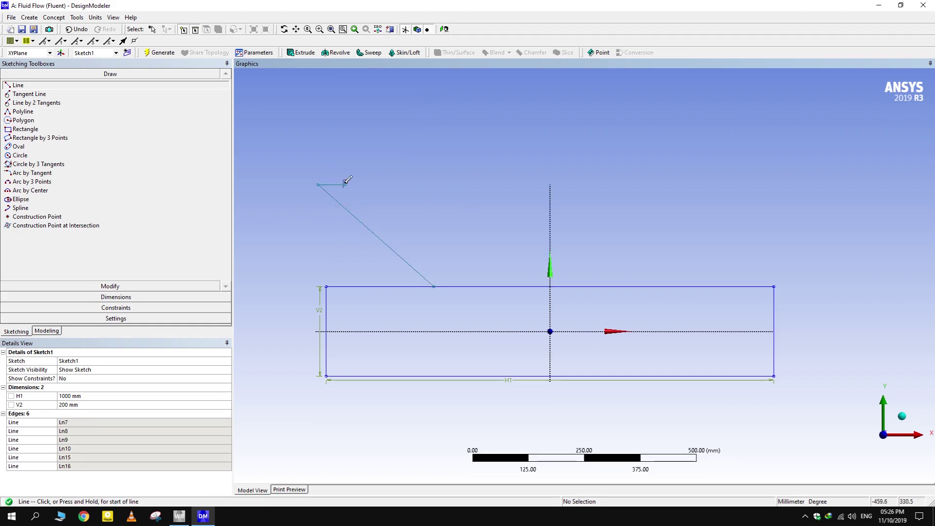
left_click(345, 184)
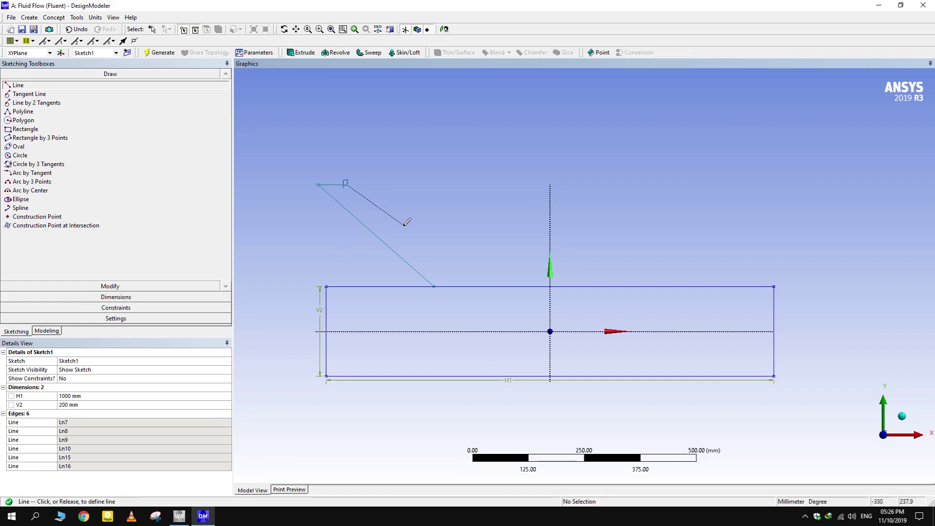
left_click(461, 286)
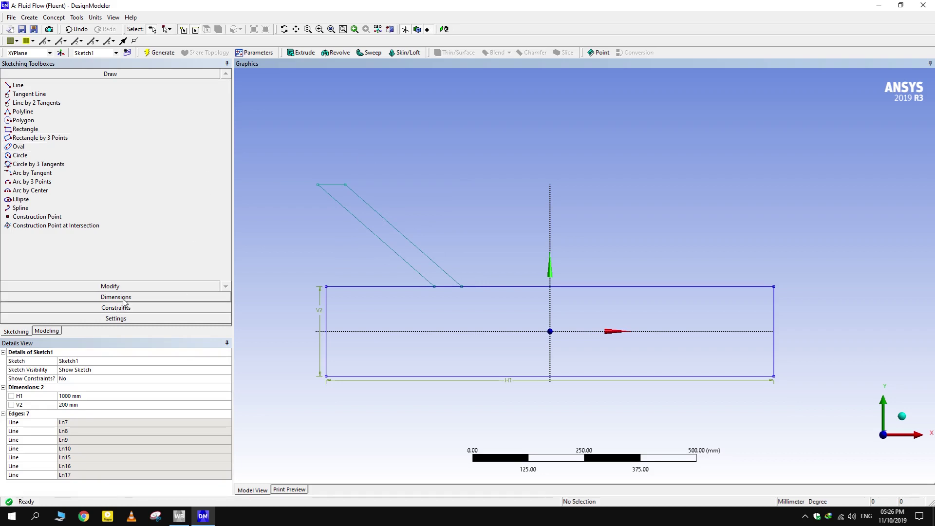
Trim away the rectangle's top-edge piece between the two branch sides.
left_click(111, 287)
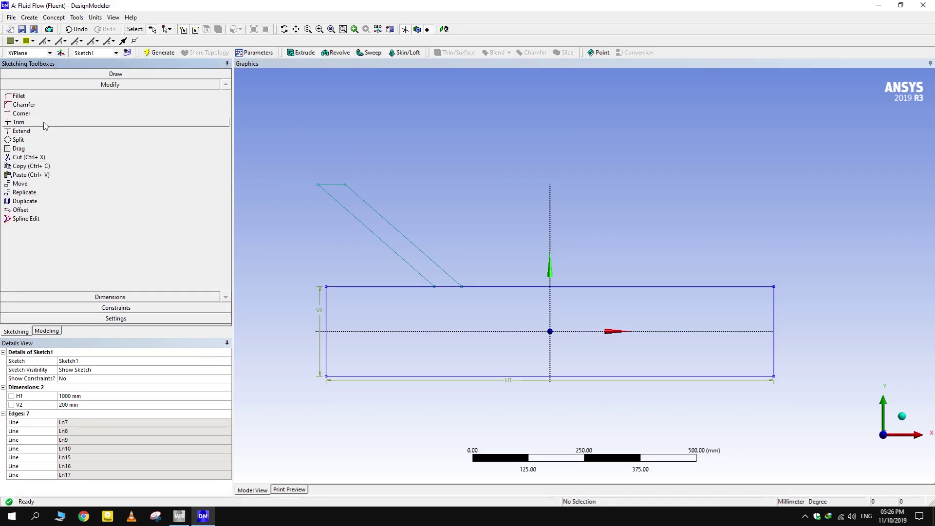
left_click(43, 122)
left_click(449, 286)
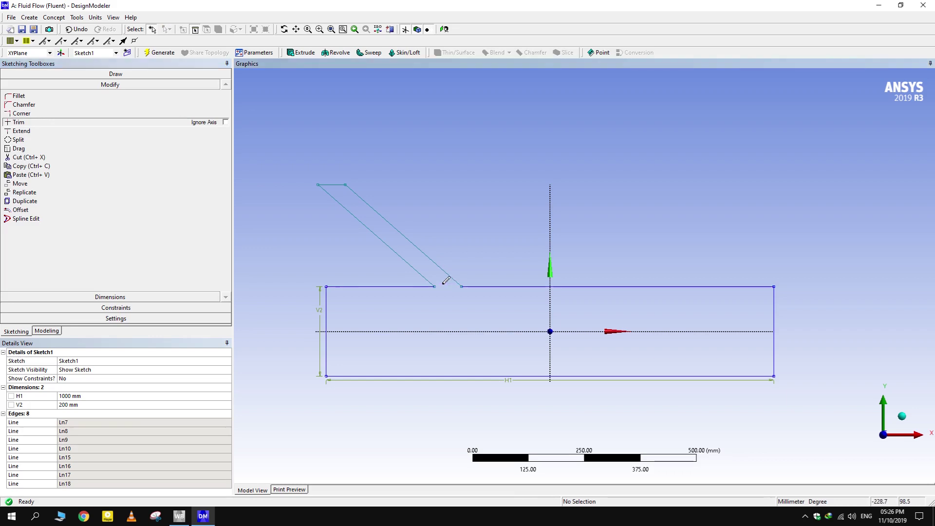
left_click(47, 331)
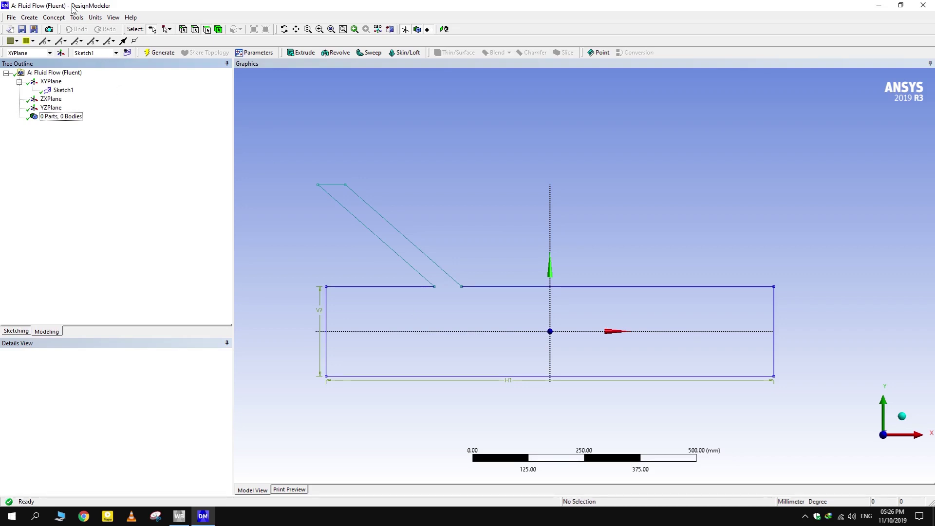
Create SurfaceSk2 from Sketch1 with Surfaces From Sketches and generate the flat surface body.
left_click(54, 19)
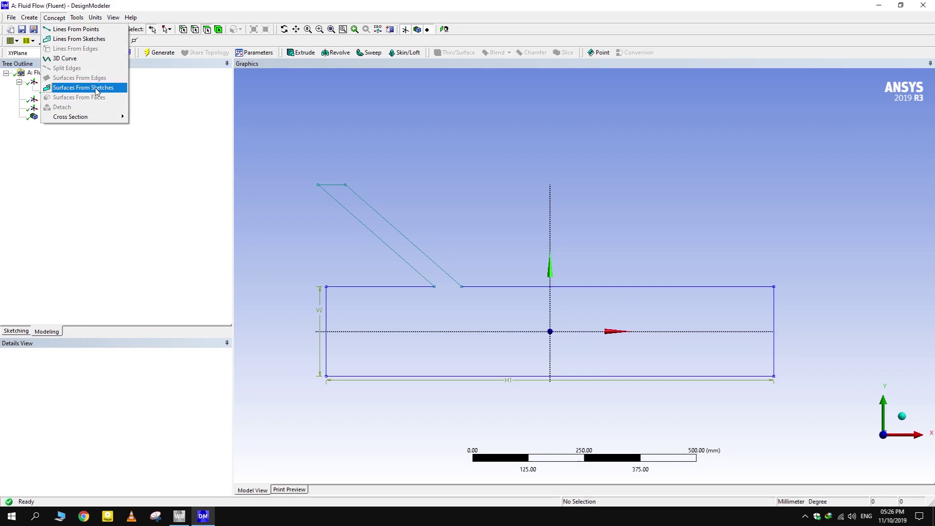
left_click(73, 87)
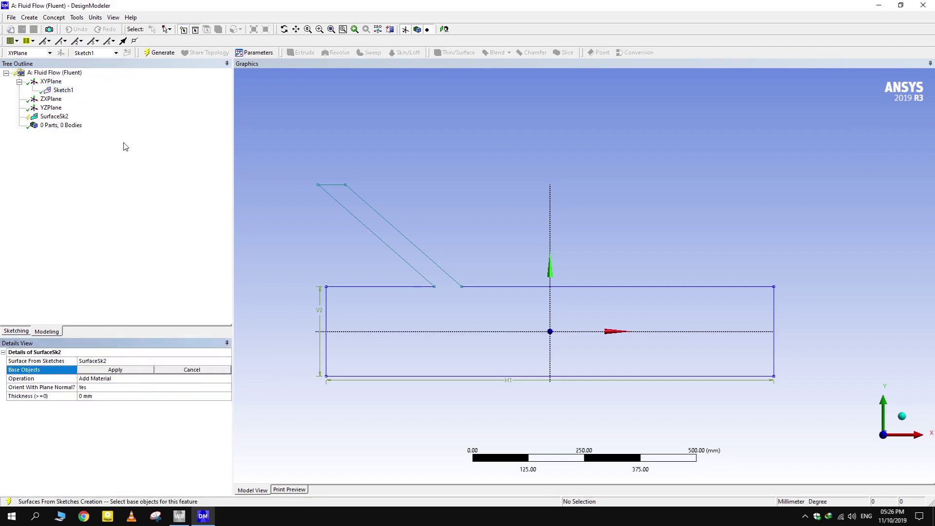
left_click(57, 92)
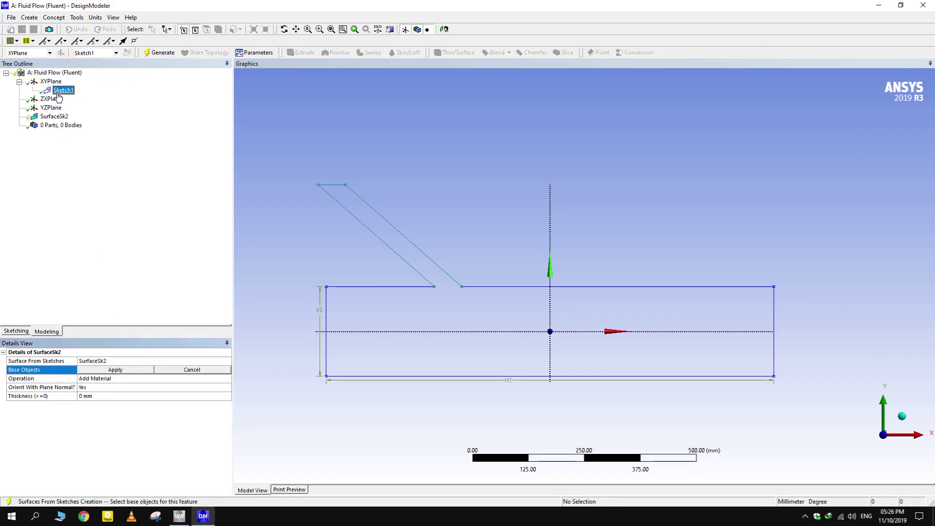
left_click(114, 371)
left_click(163, 53)
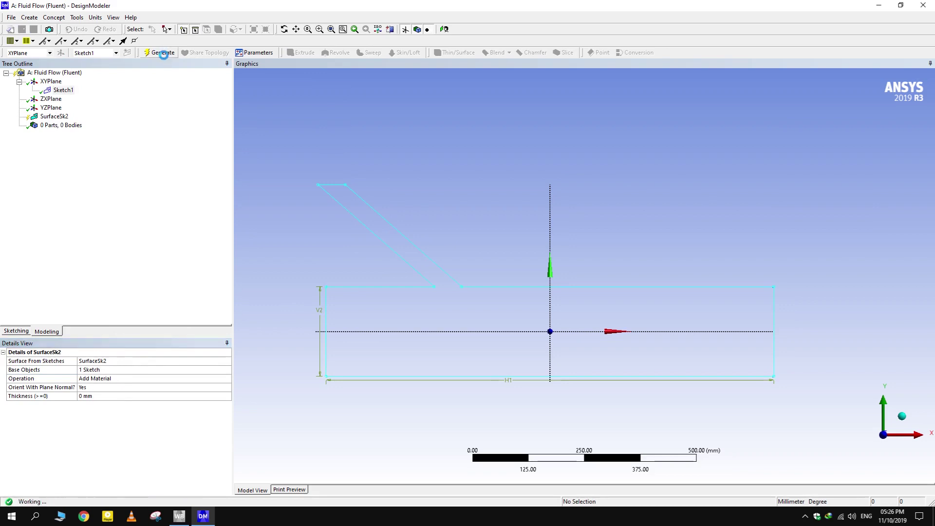
left_click(330, 186)
left_click(369, 172)
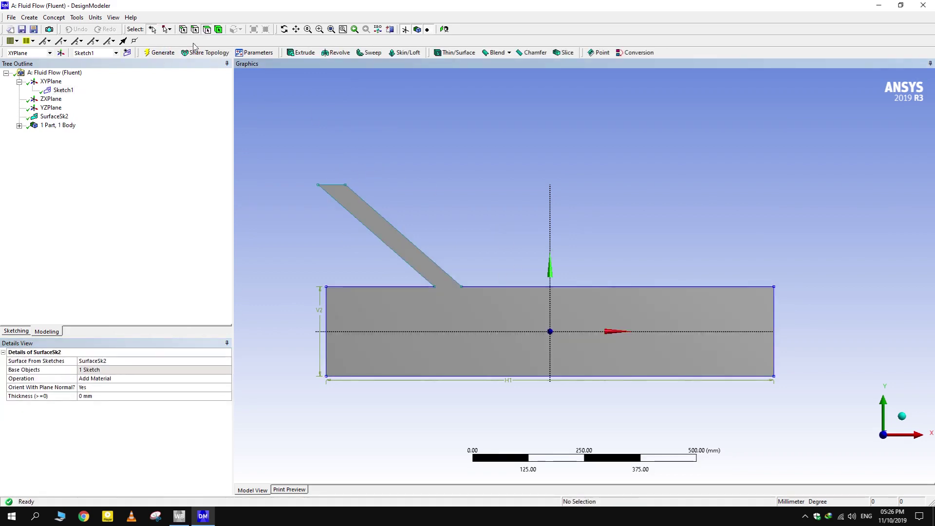
Create a named selection 'Hotin' on the branch's top edge.
left_click(330, 185)
right_click(329, 186)
left_click(382, 377)
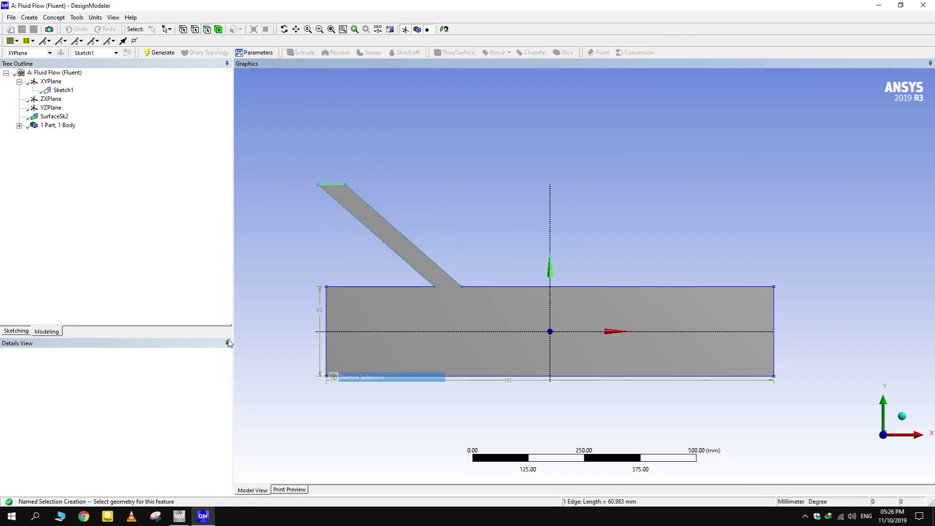
left_click(108, 361)
type("Ho")
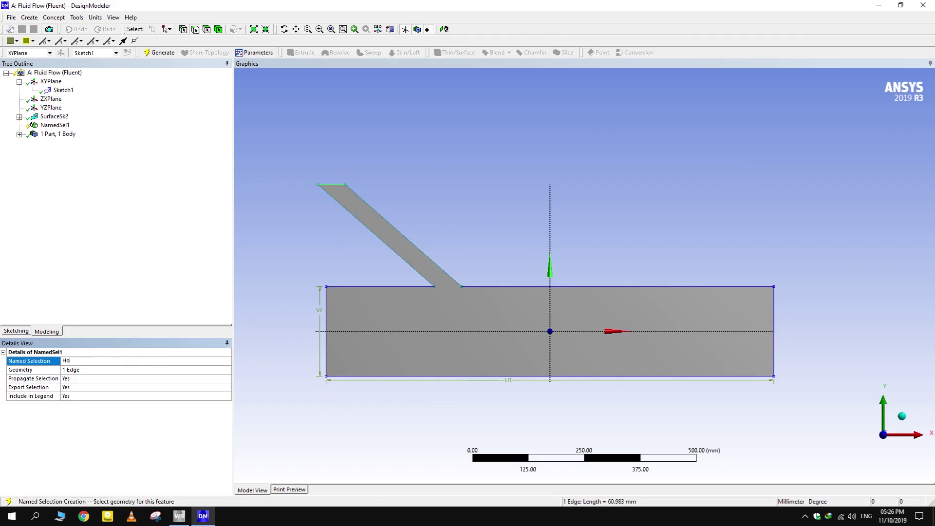
type("tin")
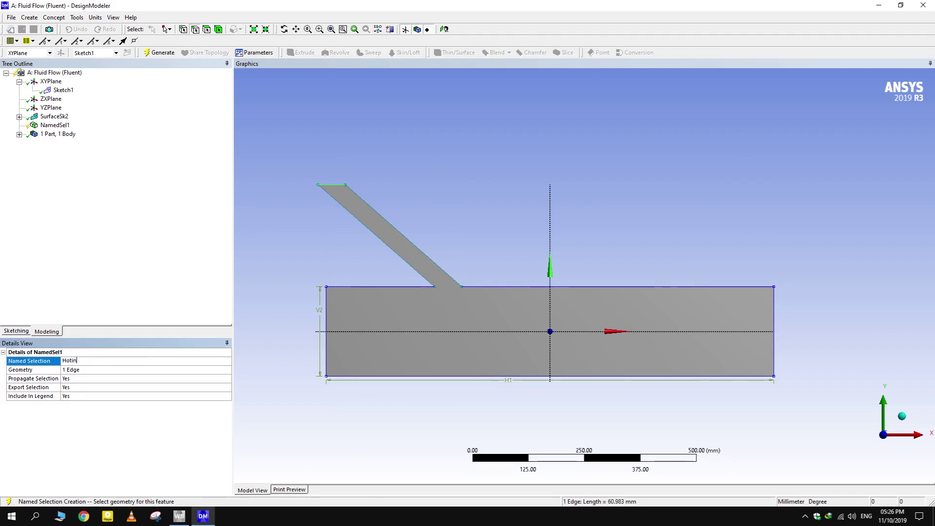
key("Return")
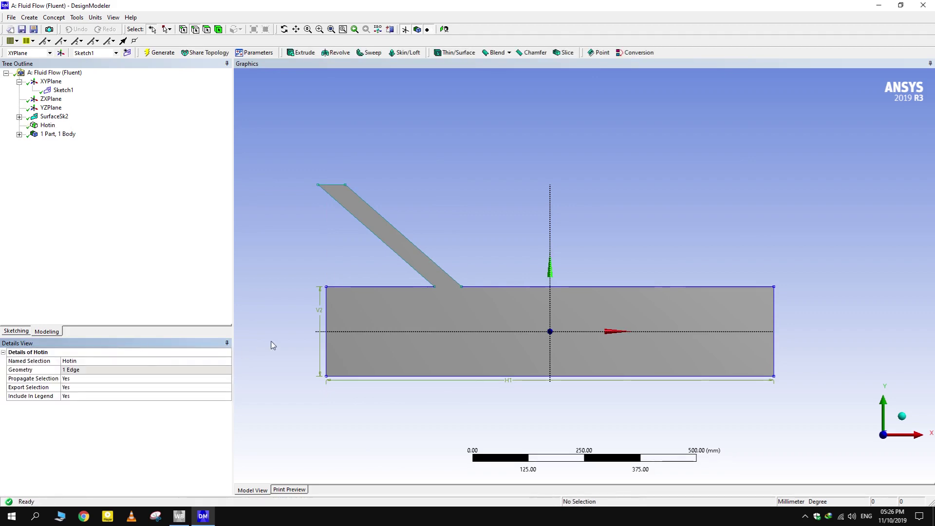
Create a named selection 'Coldin' on the rectangle's left edge and generate it.
left_click(329, 325)
right_click(328, 327)
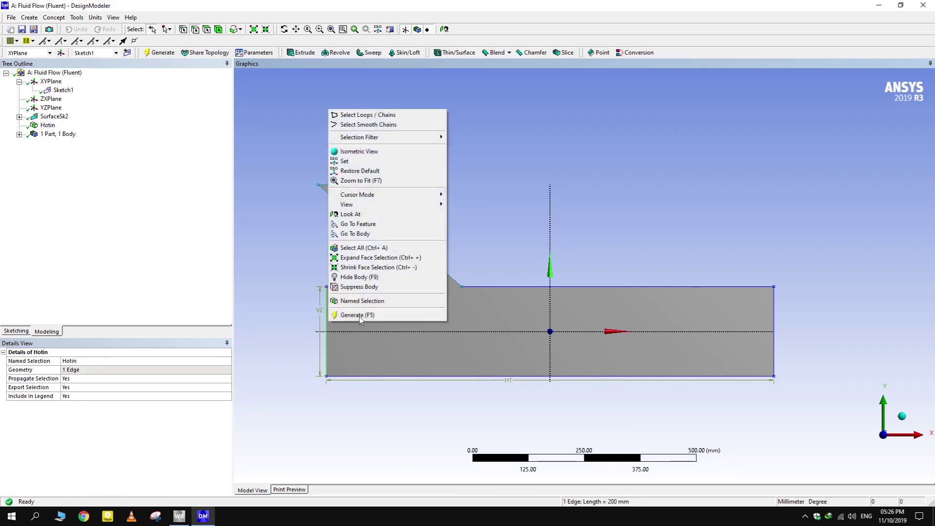
left_click(363, 303)
left_click(70, 370)
left_click(86, 360)
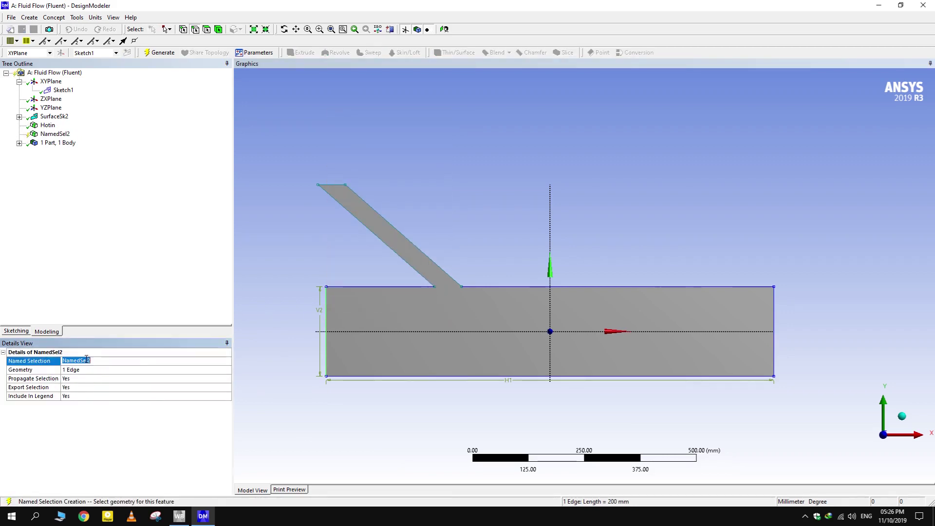
type("Coldin")
key("Return")
key("F5")
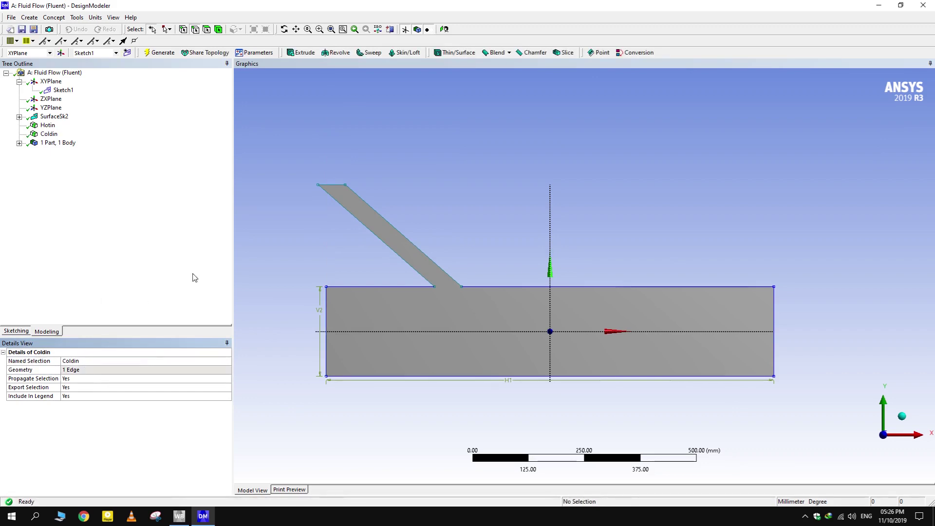
Create a named selection 'PressureOutlet' on the rectangle's right edge.
left_click(774, 317)
right_click(773, 314)
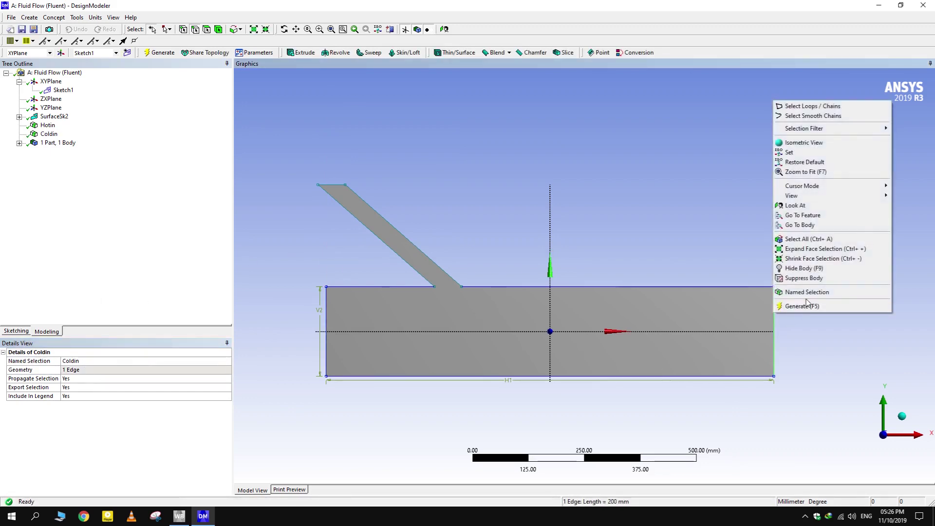
left_click(808, 292)
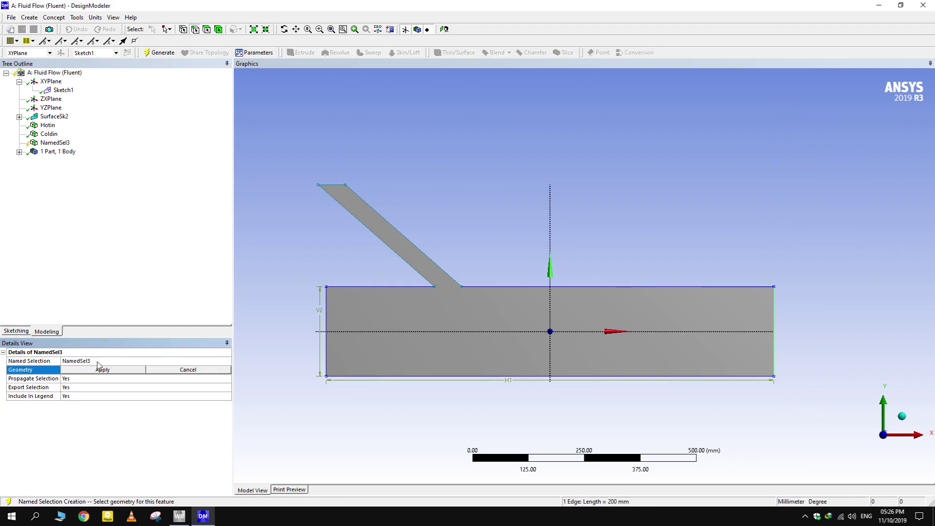
left_click(98, 361)
type("PressureO")
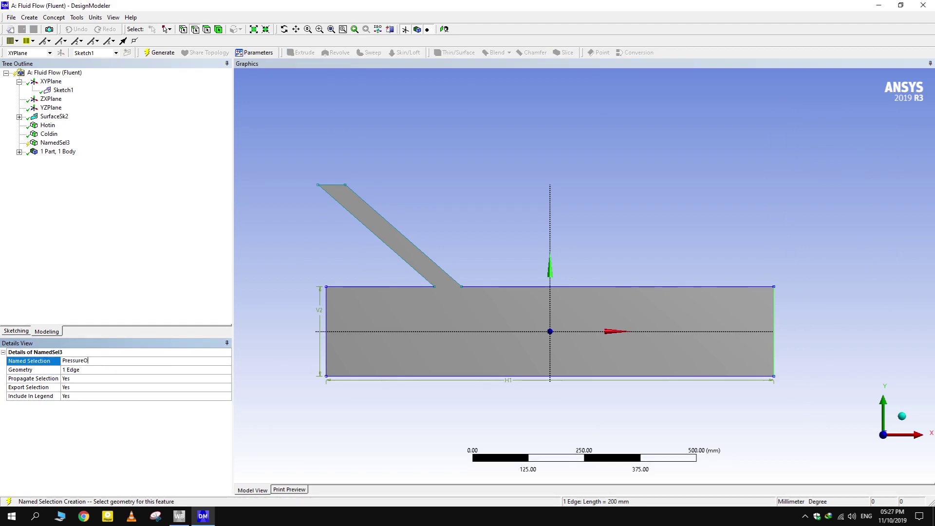
type("utlet")
key("Return")
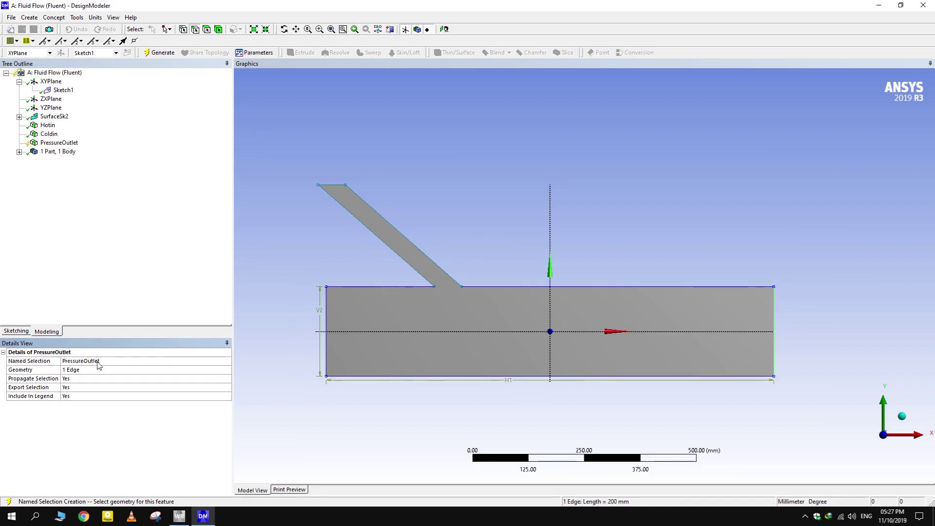
left_click(286, 347)
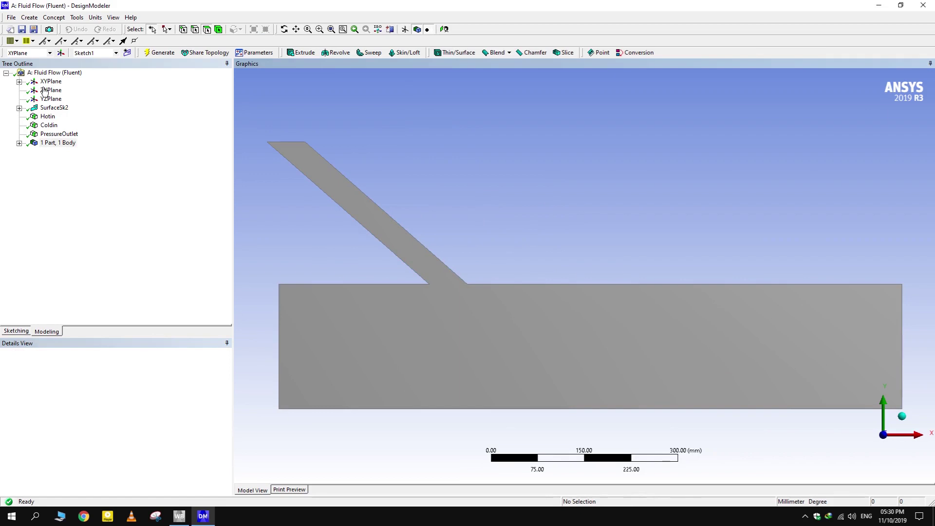
Create a new Sketch2 on the XYPlane and start drawing lines.
left_click(50, 85)
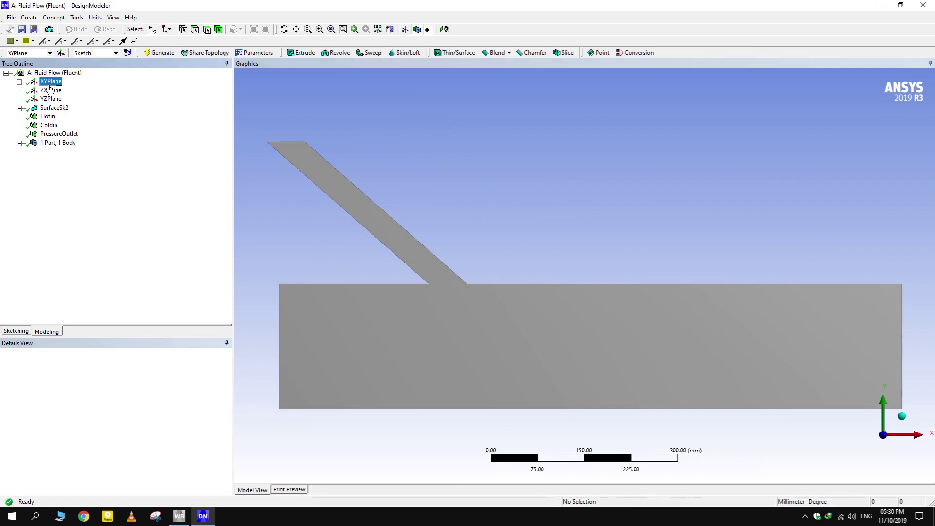
left_click(19, 81)
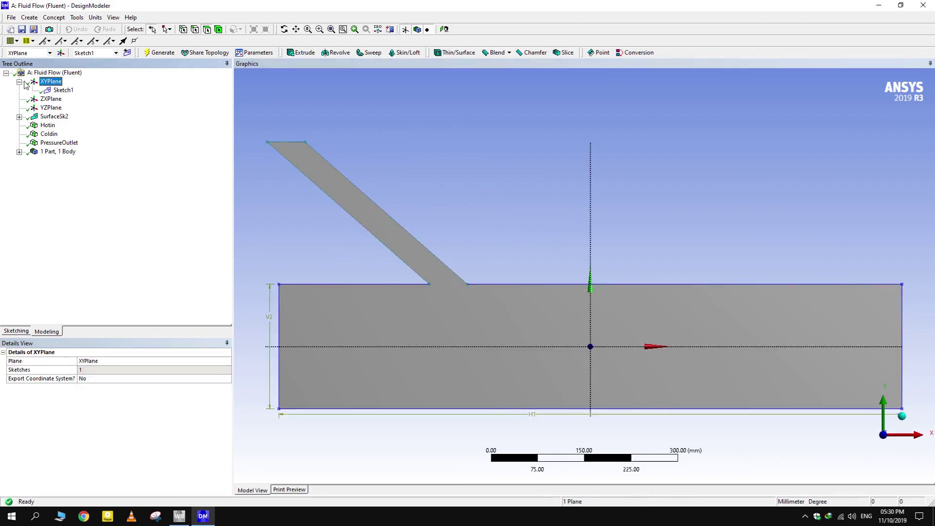
left_click(127, 53)
left_click(17, 331)
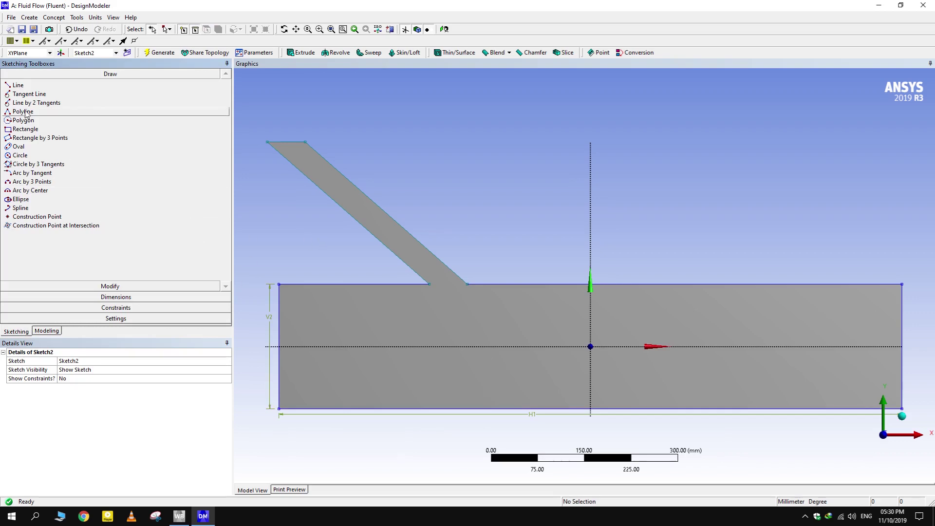
left_click(18, 85)
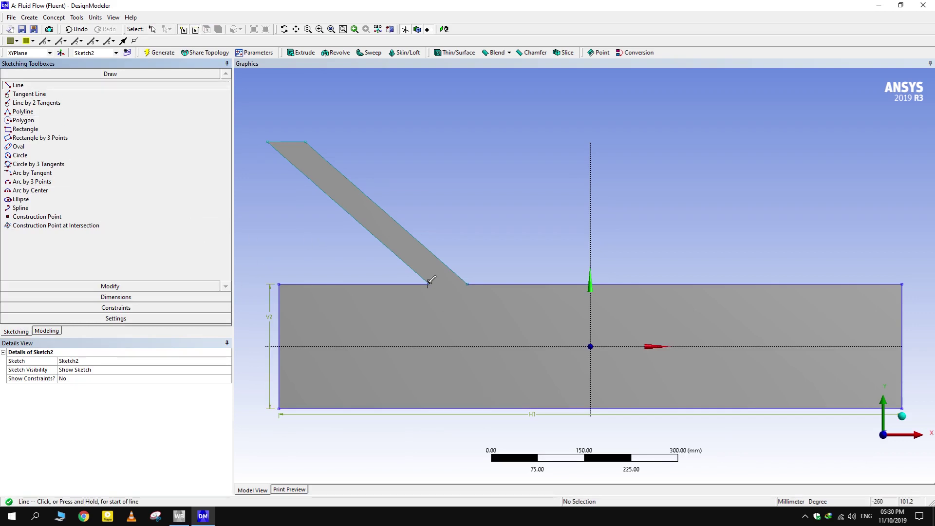
Draw two vertical lines from the inlet corners to the bottom edge and a line joining their tops.
left_click(430, 282)
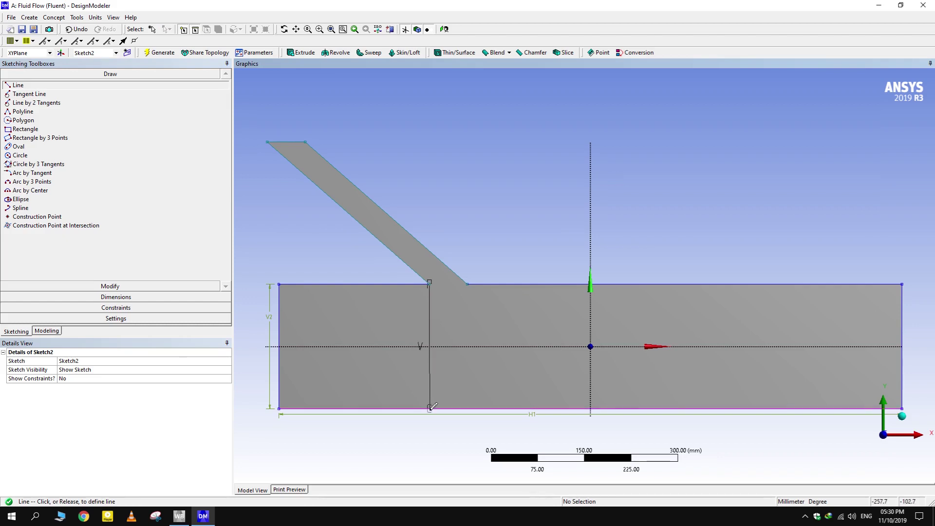
left_click(430, 409)
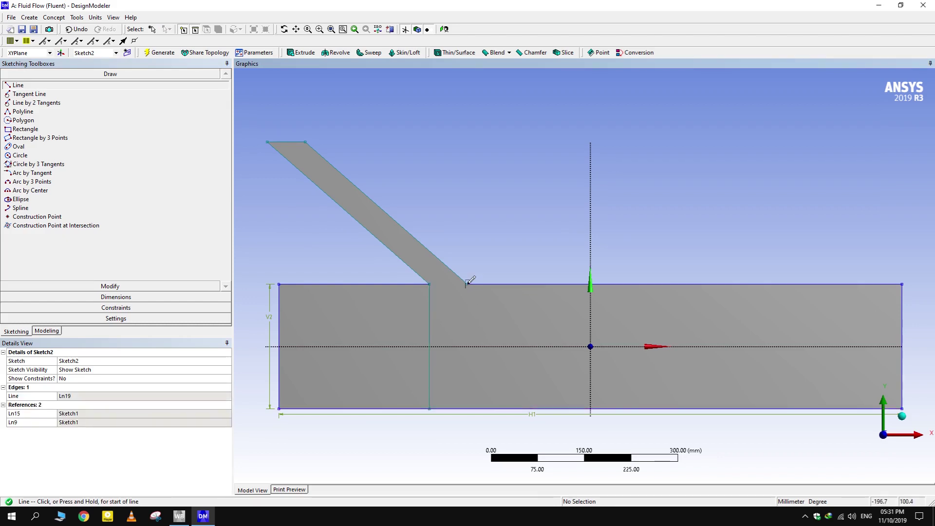
left_click(467, 283)
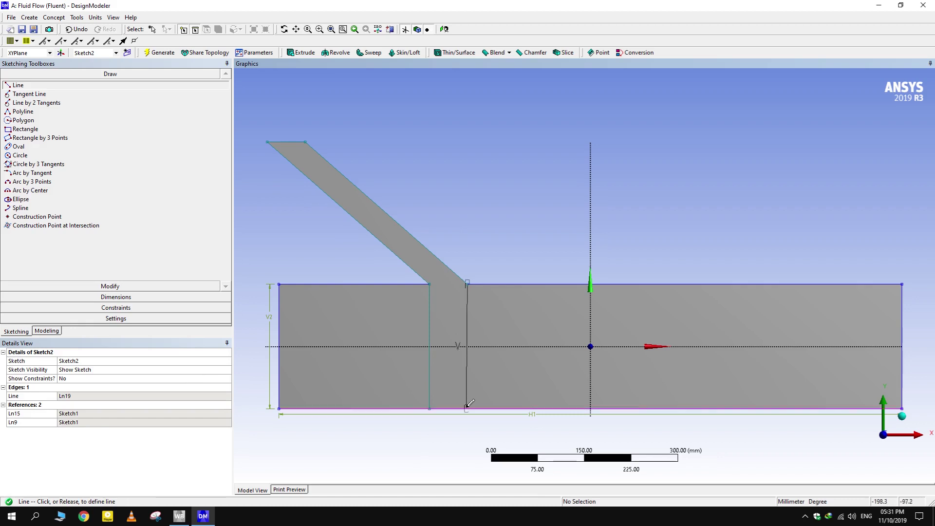
left_click(466, 408)
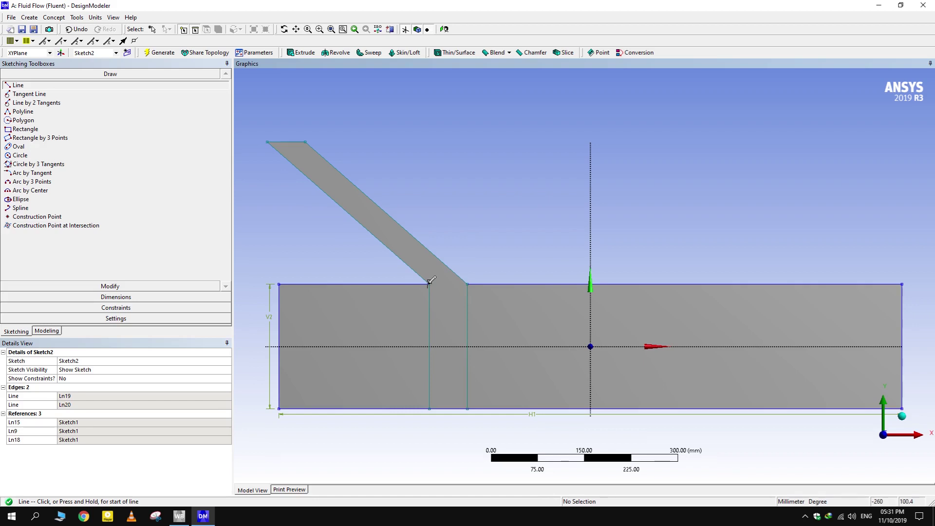
left_click(429, 283)
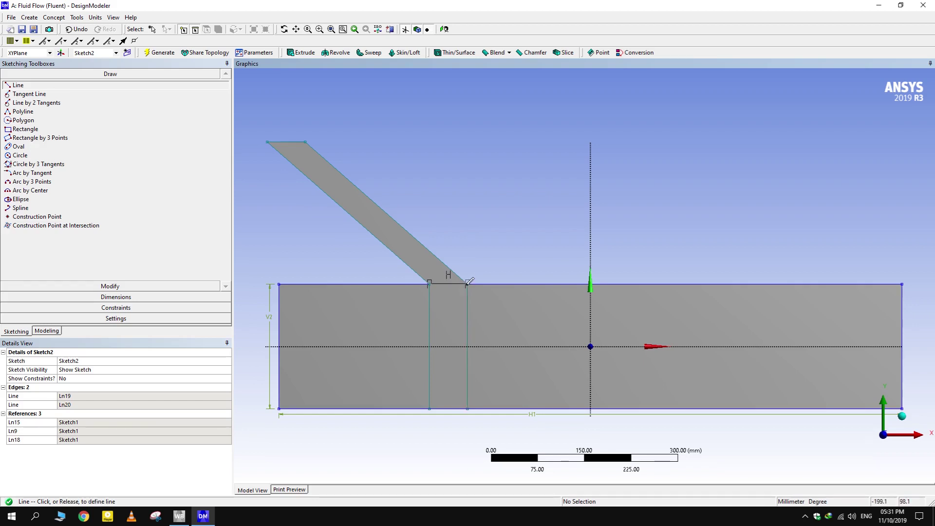
left_click(467, 283)
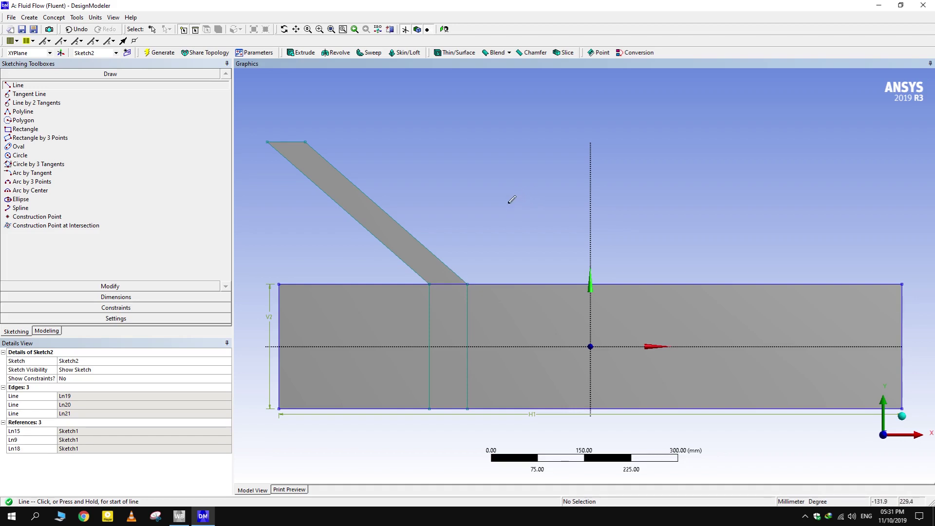
left_click(47, 332)
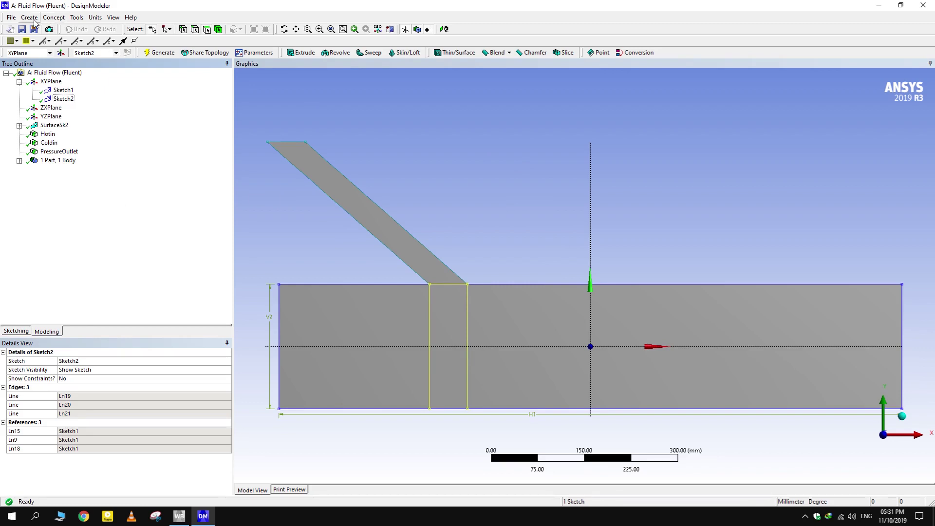
Generate FaceSplit1, splitting the surface along the three Sketch2 edges.
left_click(73, 17)
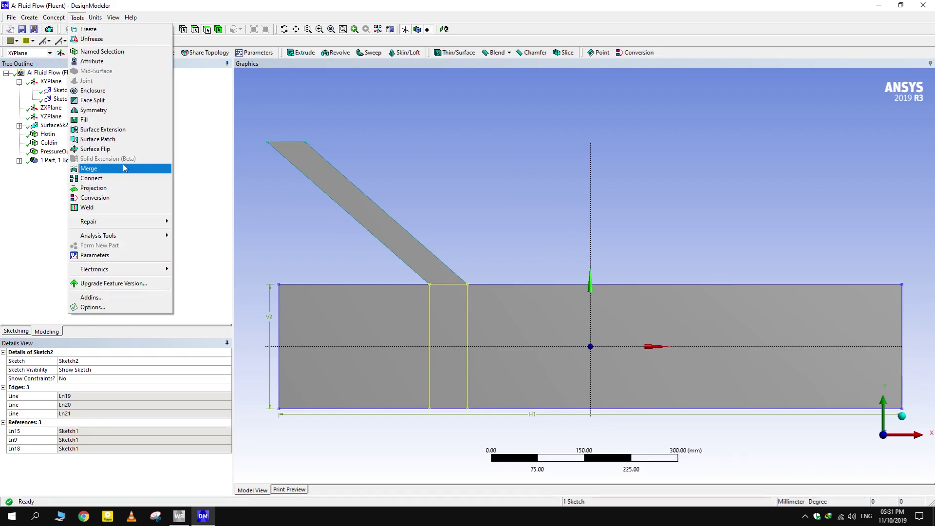
left_click(112, 101)
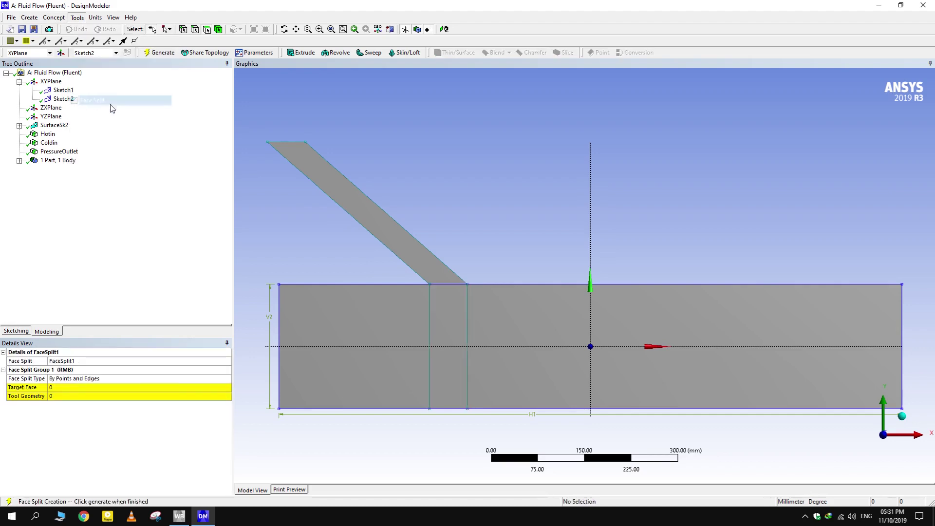
left_click(359, 325)
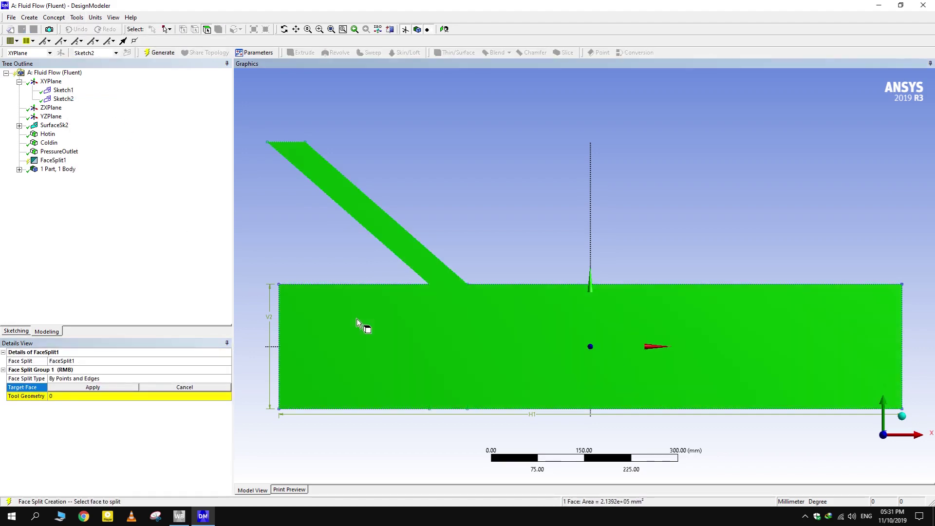
left_click(91, 391)
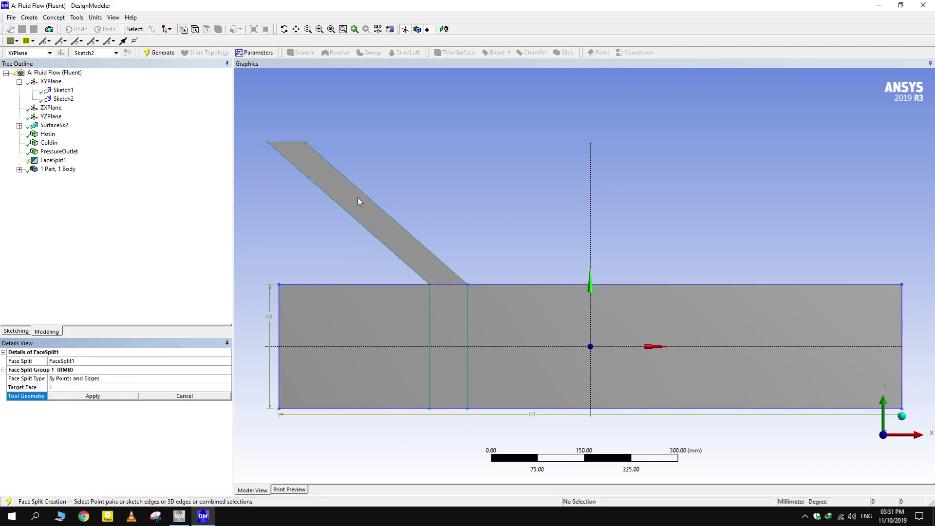
left_click(194, 30)
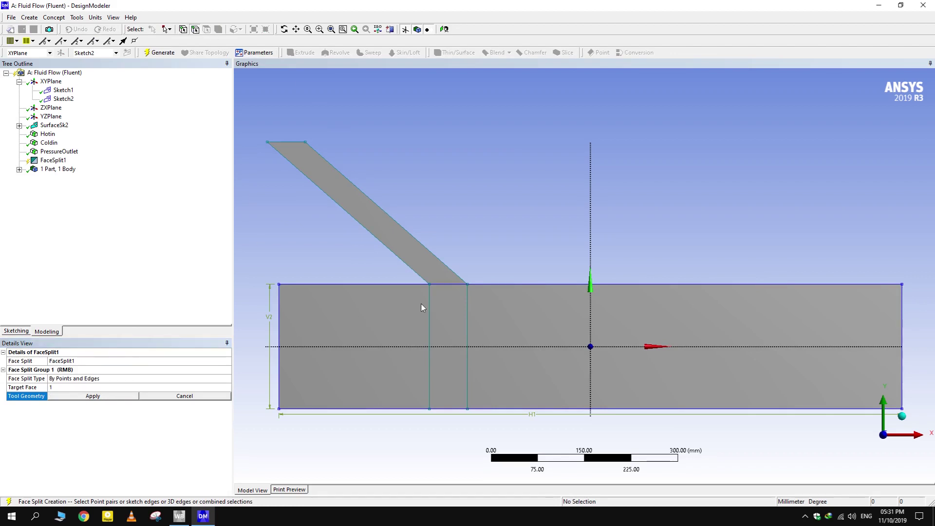
left_click(430, 317)
left_click(467, 306, "ctrl")
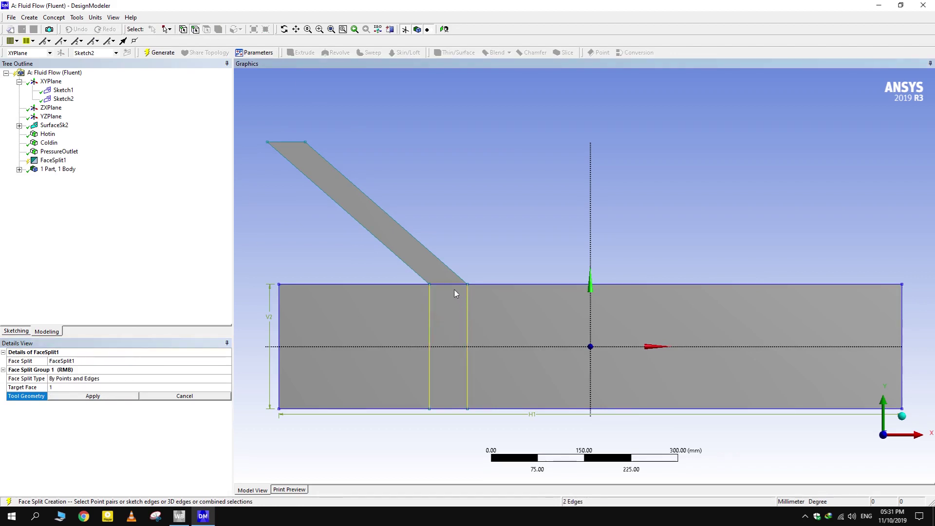
left_click(449, 285, "ctrl")
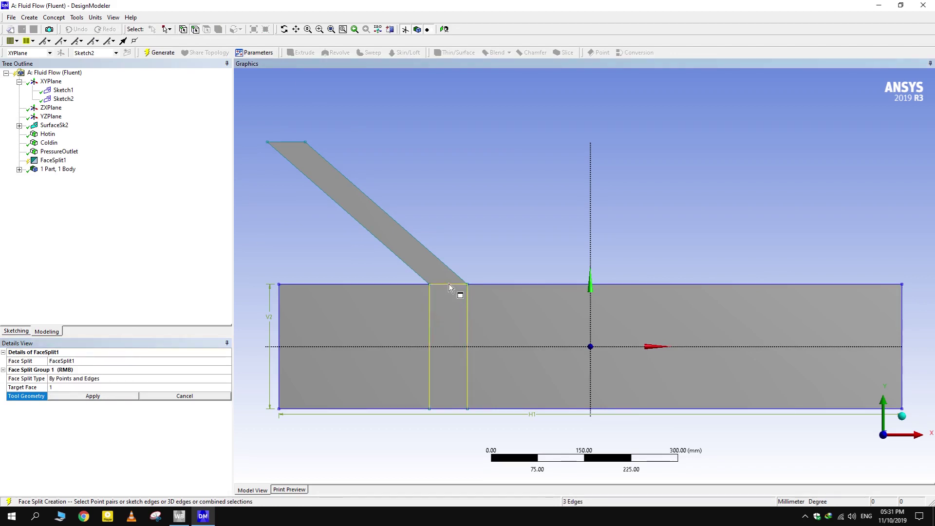
left_click(106, 394)
left_click(161, 52)
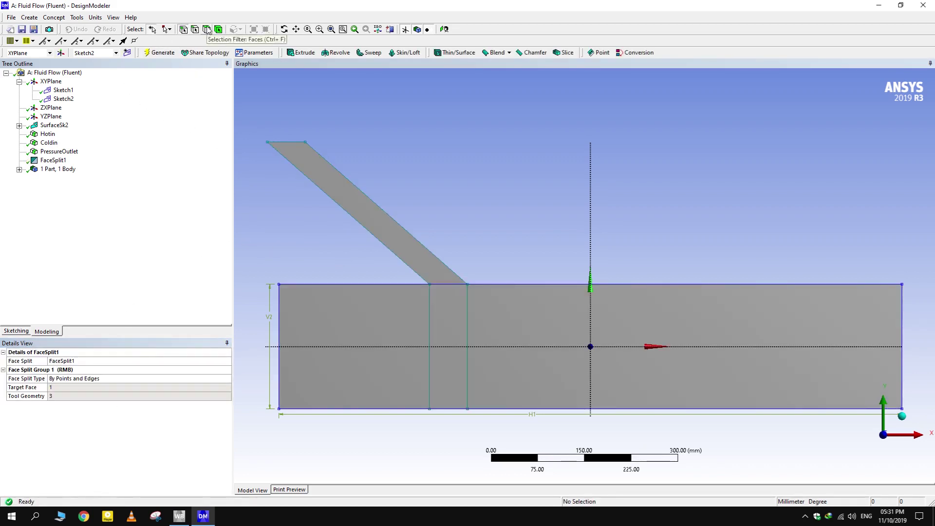
Check the split faces, set the surface body to Fluid and close DesignModeler.
left_click(324, 317)
left_click(554, 329)
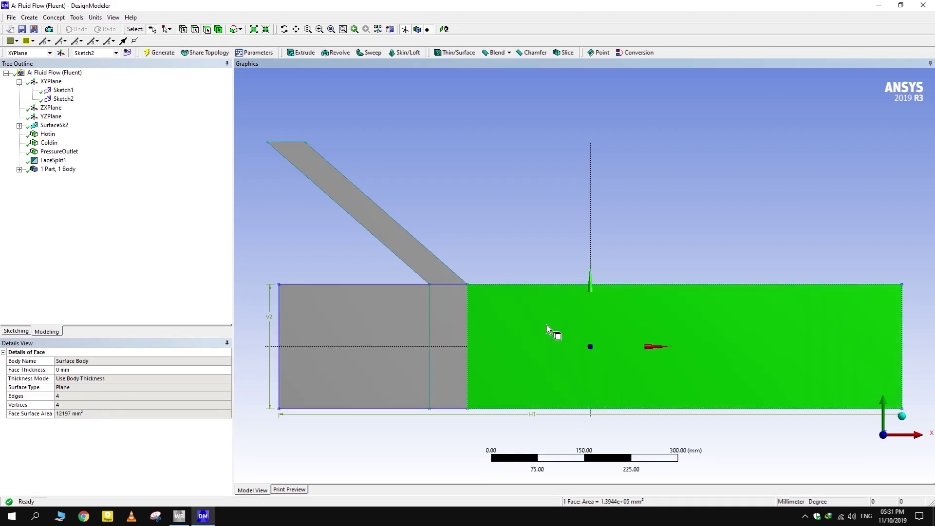
left_click(435, 263)
left_click(468, 202)
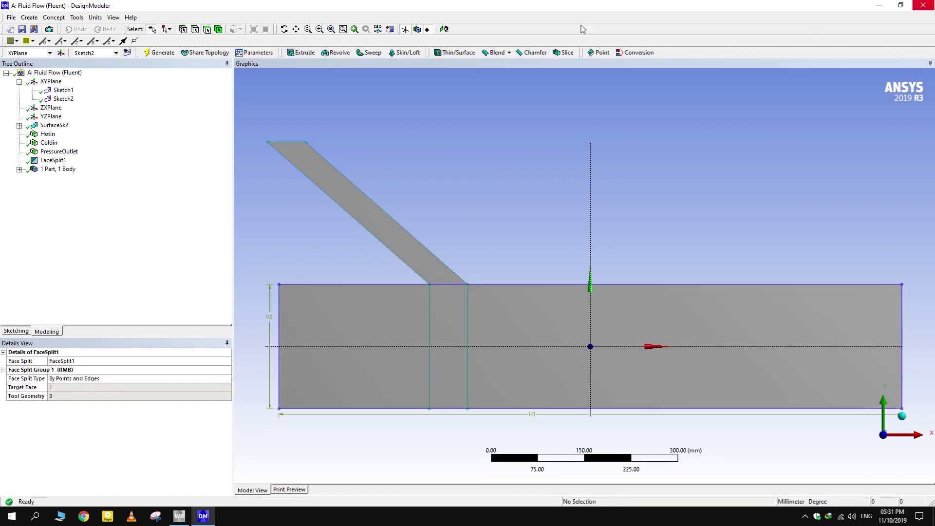
left_click(19, 169)
left_click(69, 179)
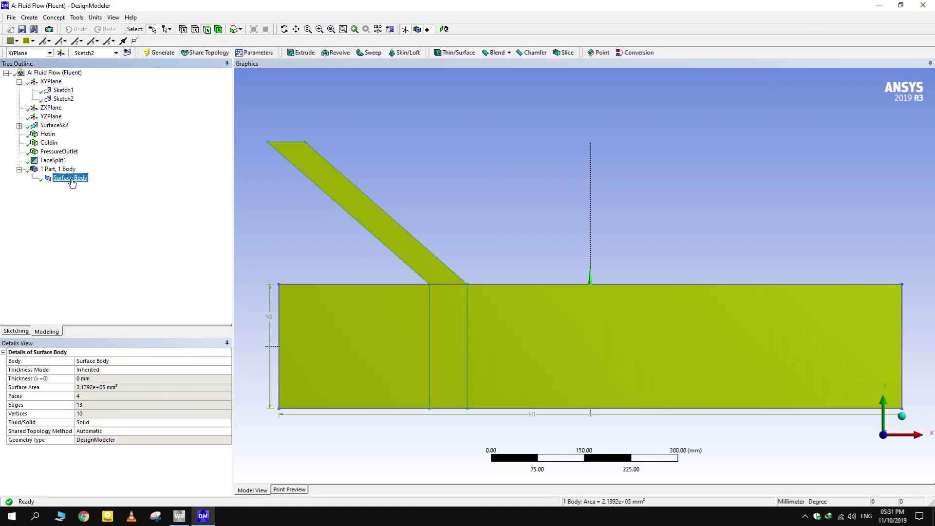
left_click(115, 425)
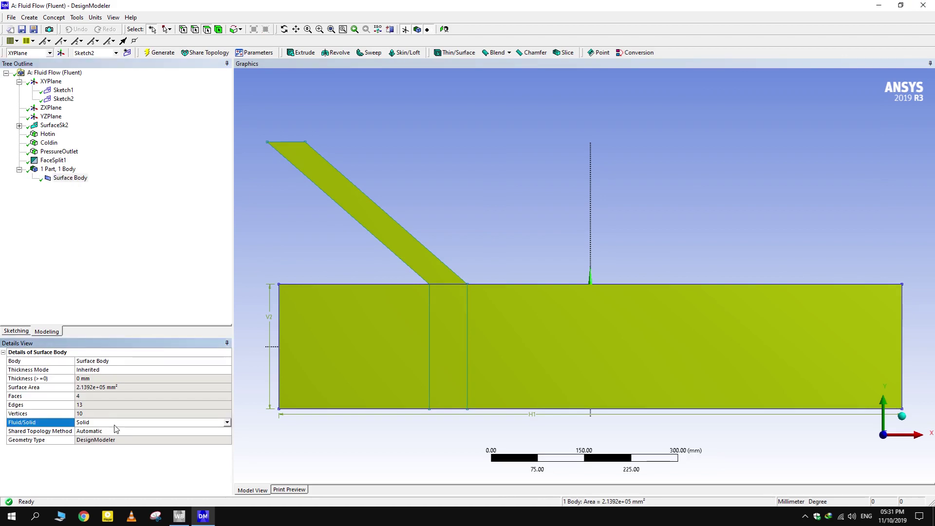
left_click(507, 116)
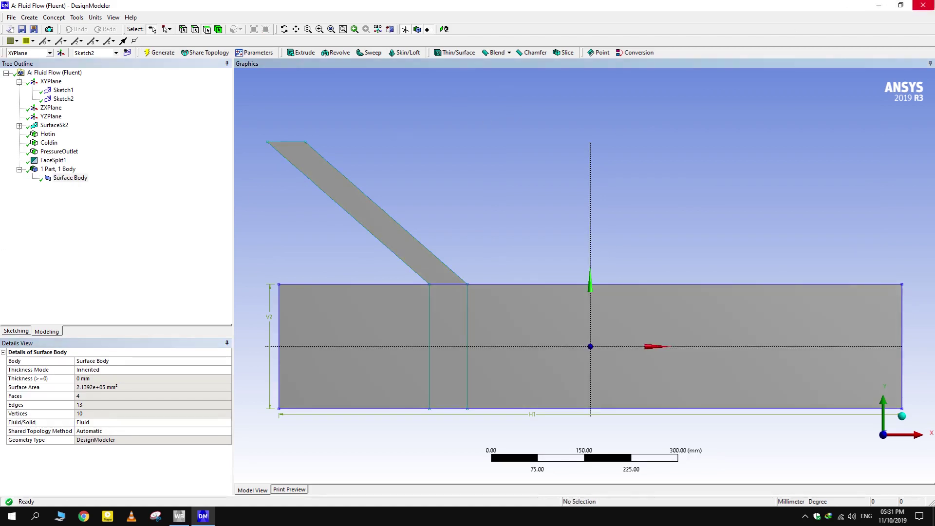
left_click(923, 5)
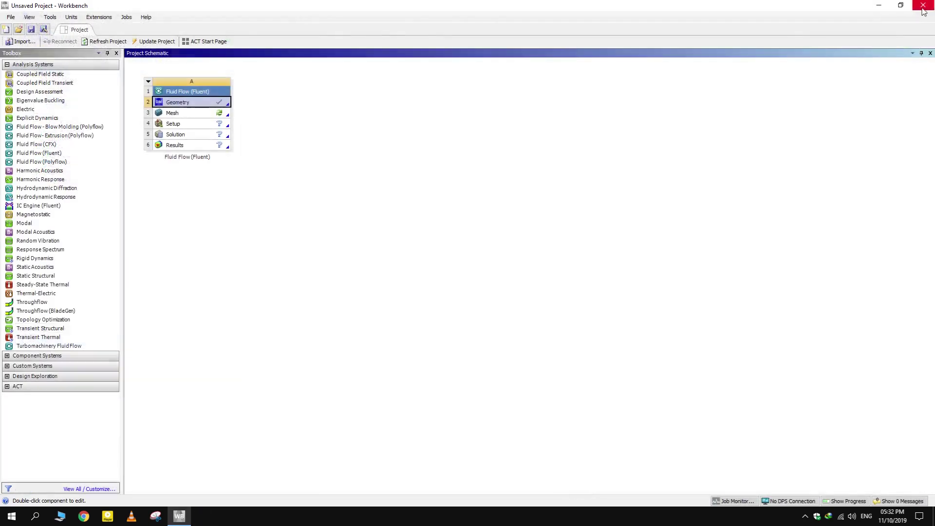
Open the mesh and add a Face Meshing control on all four faces.
double_click(203, 118)
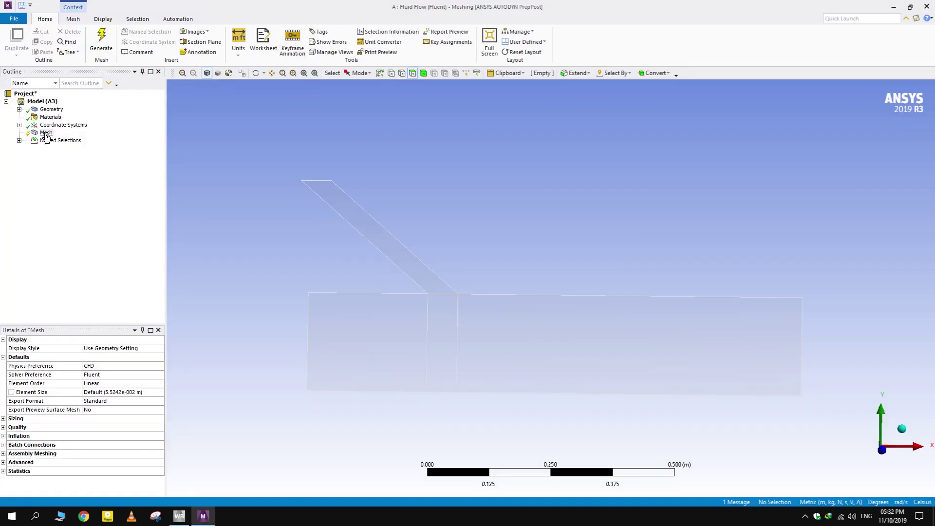
right_click(46, 133)
mouse_move(103, 141)
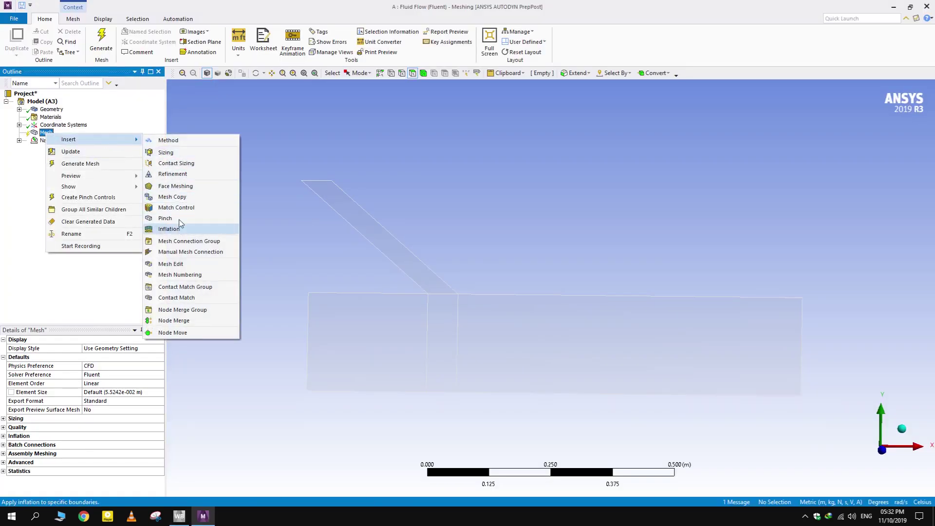
left_click(182, 186)
left_click(487, 335)
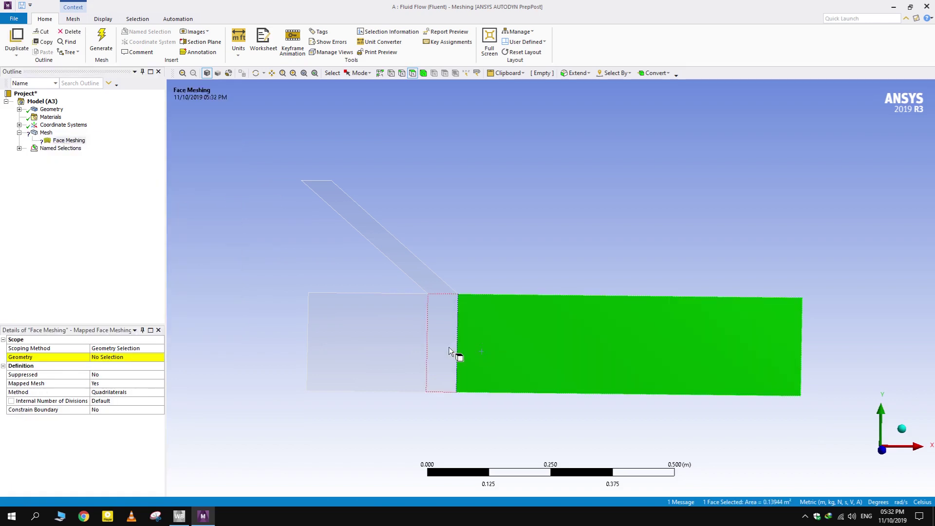
left_click(393, 297, "ctrl")
left_click(417, 269, "ctrl")
left_click(106, 357)
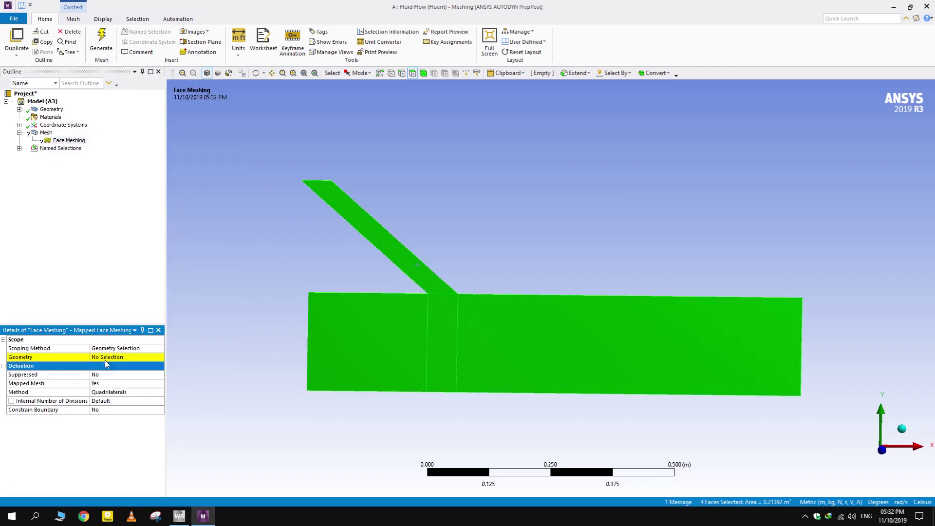
left_click(104, 357)
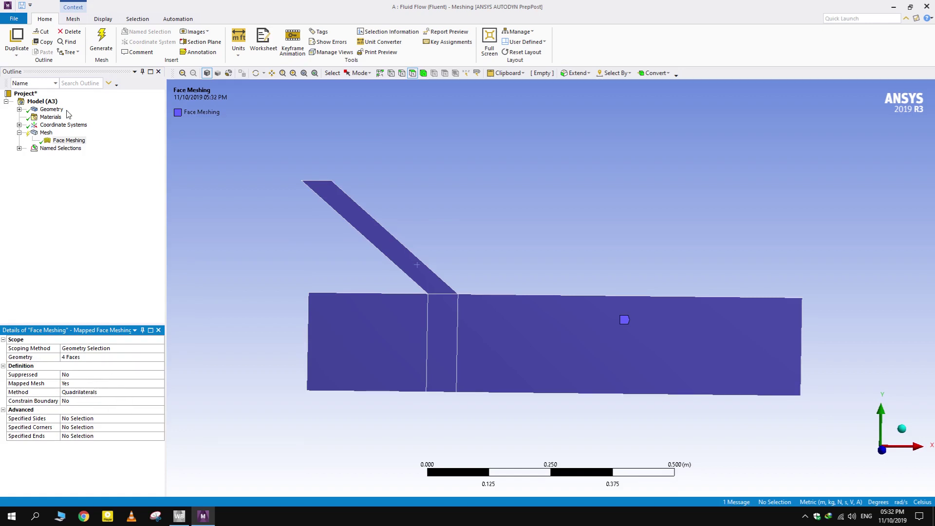
Add a Face Sizing on the four faces and edit its element size to 0.02 m.
right_click(44, 135)
mouse_move(93, 146)
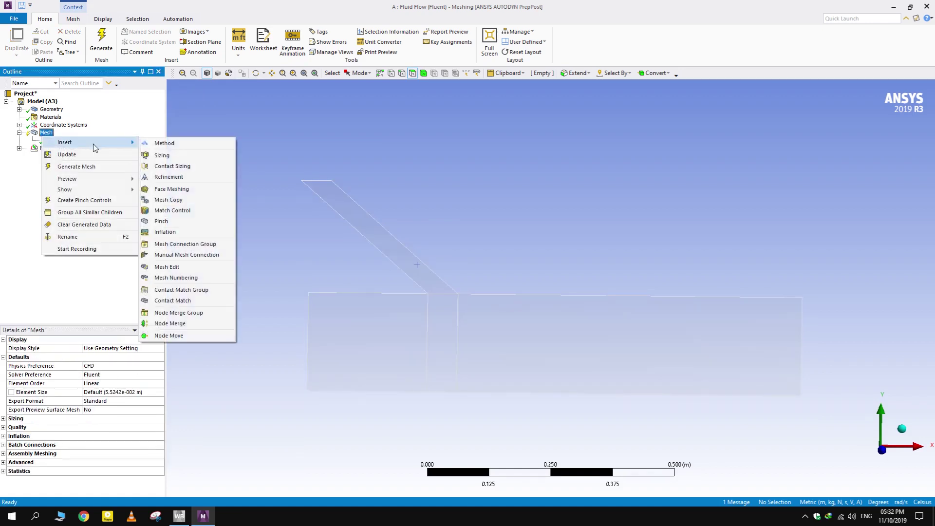
left_click(163, 155)
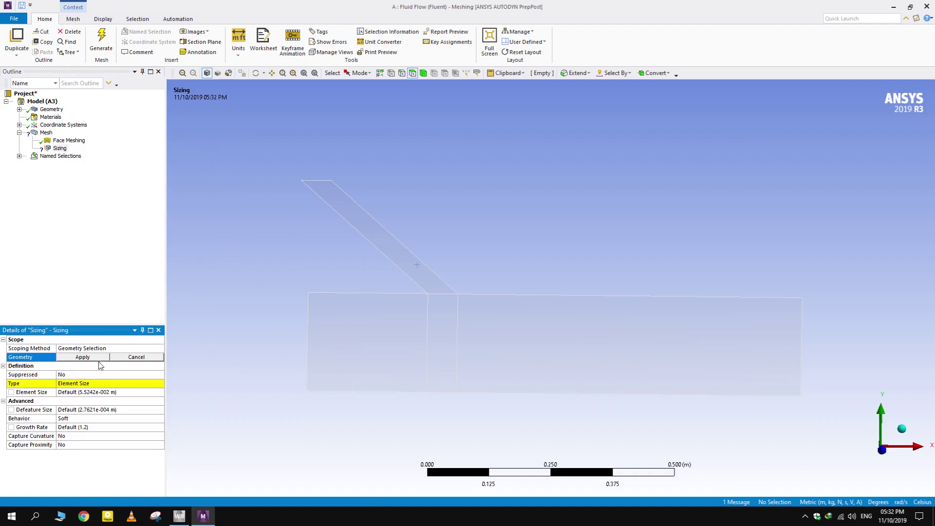
left_click(384, 305)
left_click(439, 323, "ctrl")
left_click(525, 336, "ctrl")
left_click(419, 280, "ctrl")
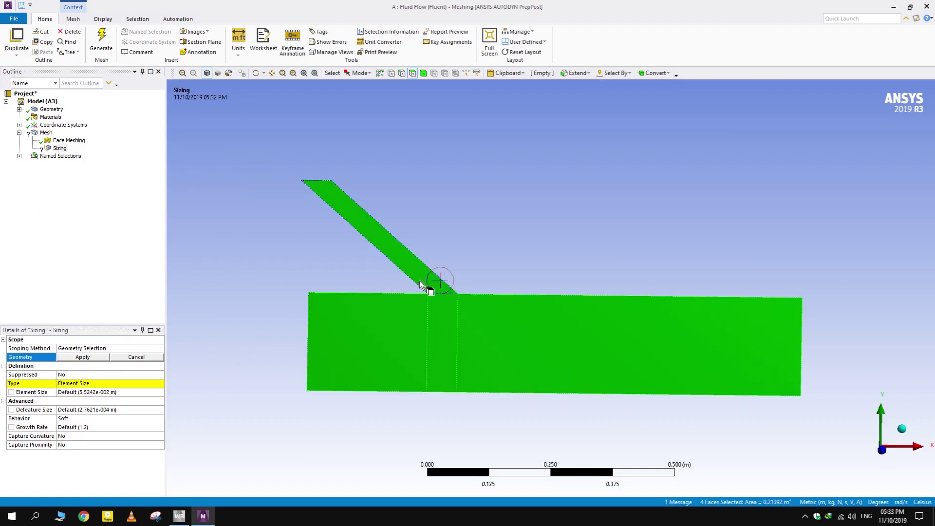
left_click(82, 357)
left_click(89, 392)
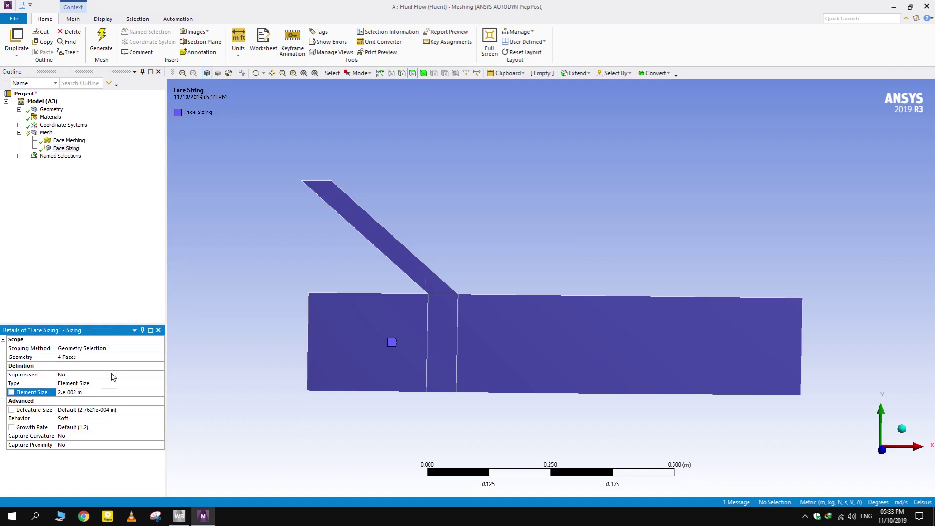
Generate the quadrilateral mesh over all four faces from the Mesh item's context menu.
left_click(46, 132)
right_click(46, 132)
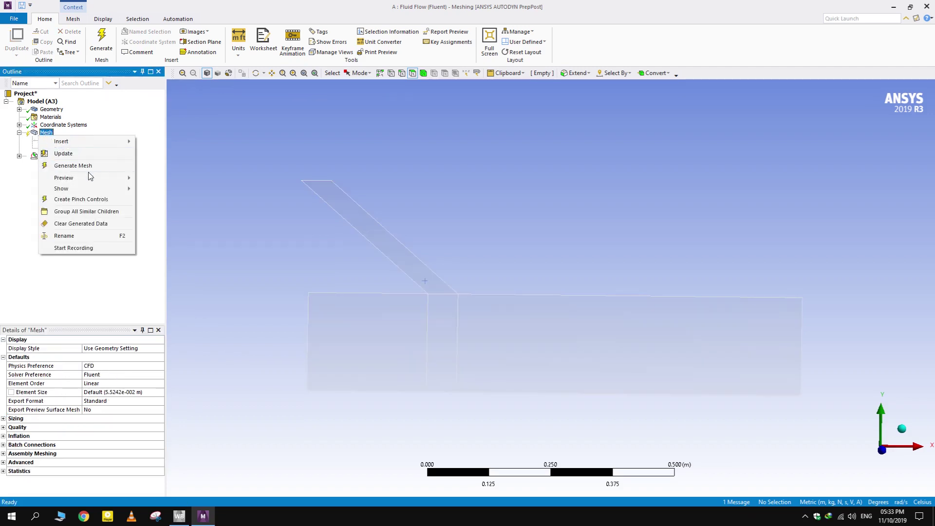
left_click(89, 166)
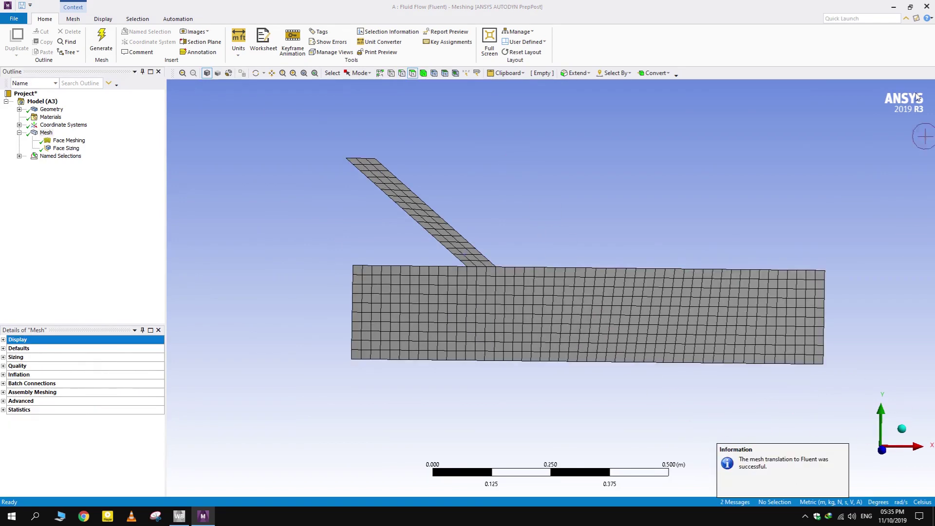
Close Meshing and launch Fluent from the Setup cell with the default launcher settings.
left_click(927, 6)
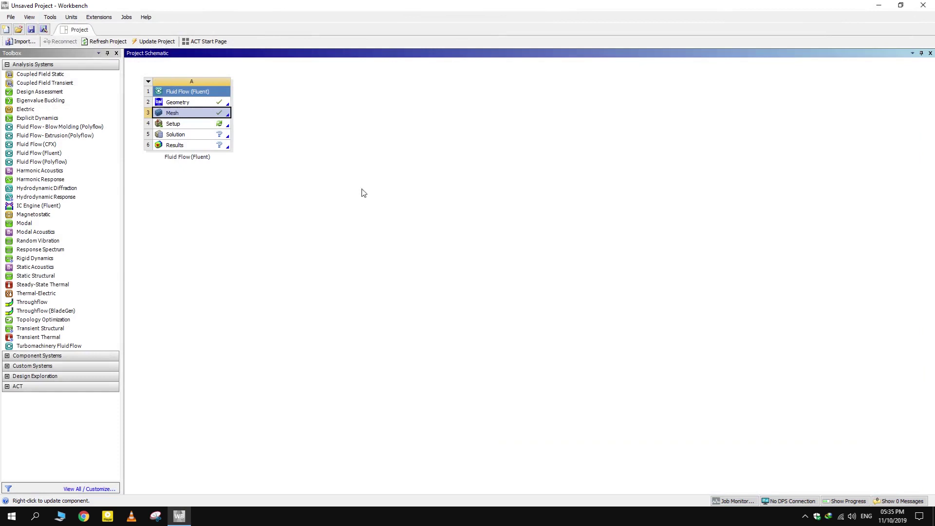
double_click(208, 125)
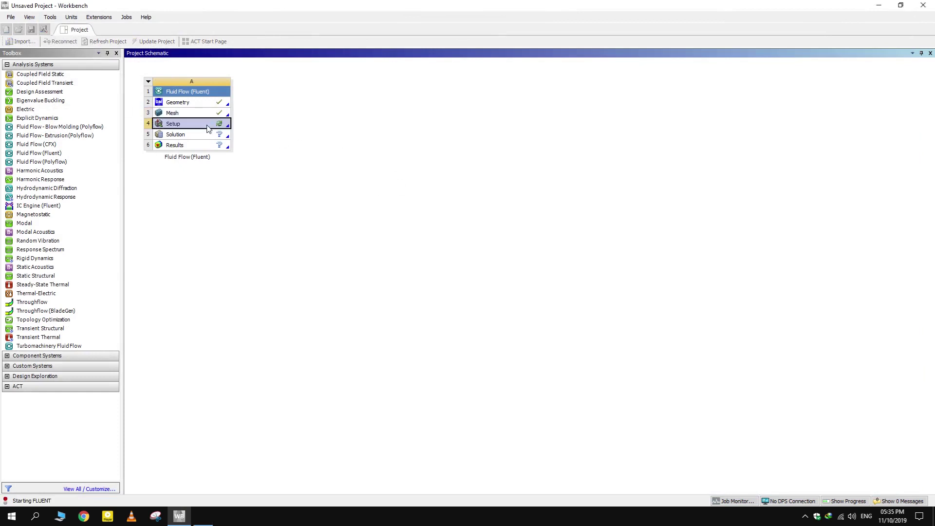
left_click(389, 322)
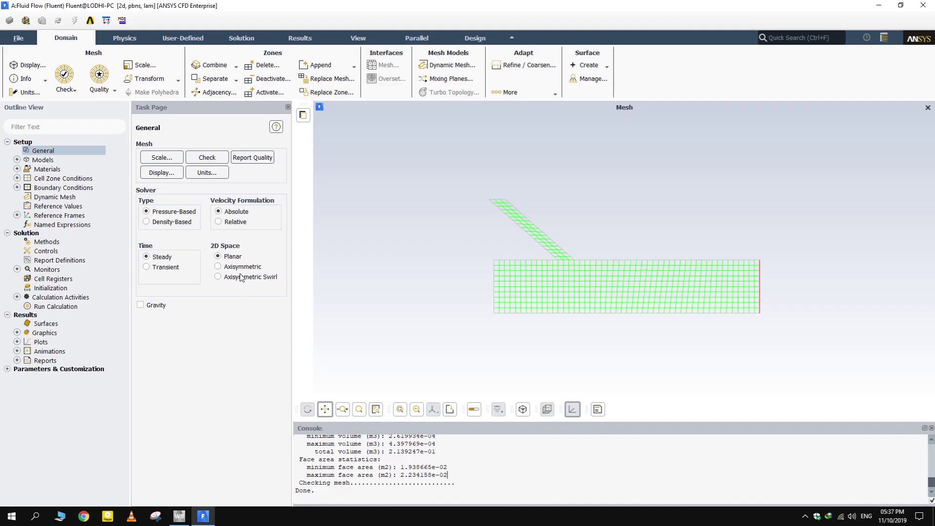
Switch on the Energy Equation in the Models list.
left_click(36, 160)
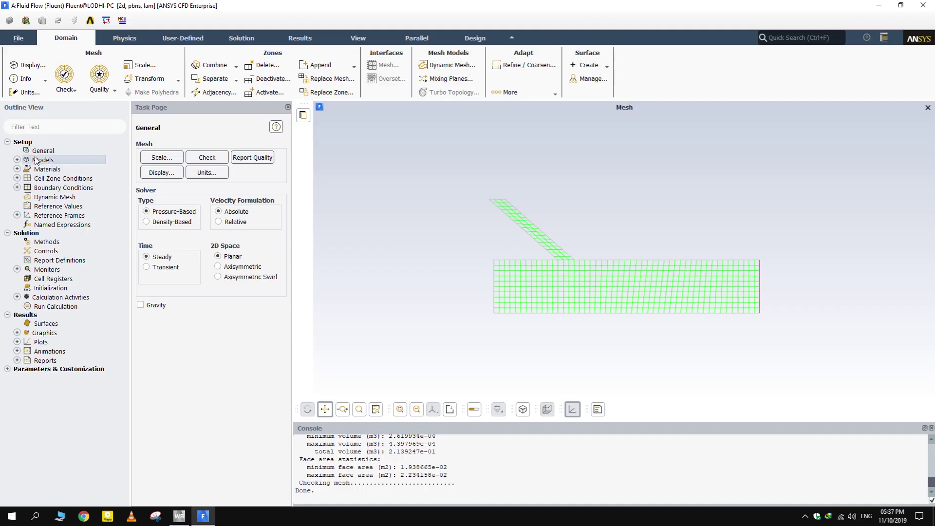
left_click(17, 160)
double_click(42, 161)
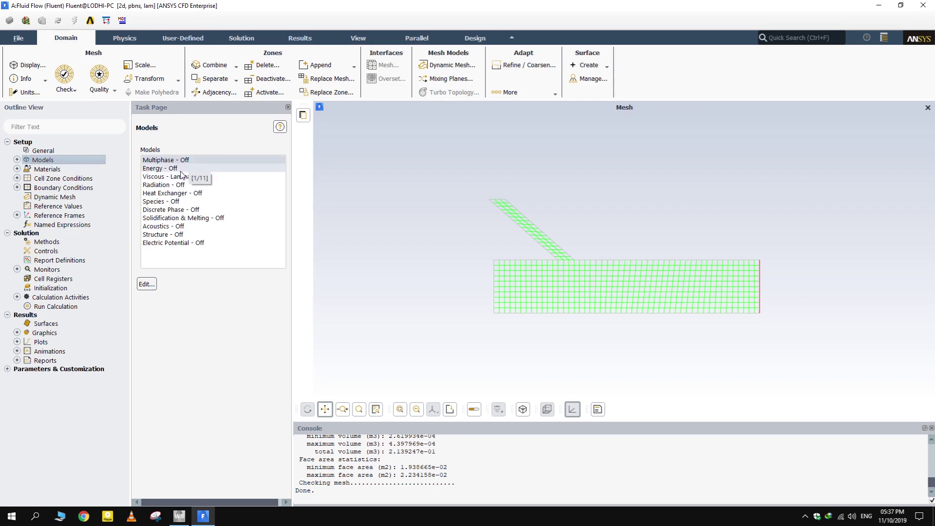
double_click(181, 170)
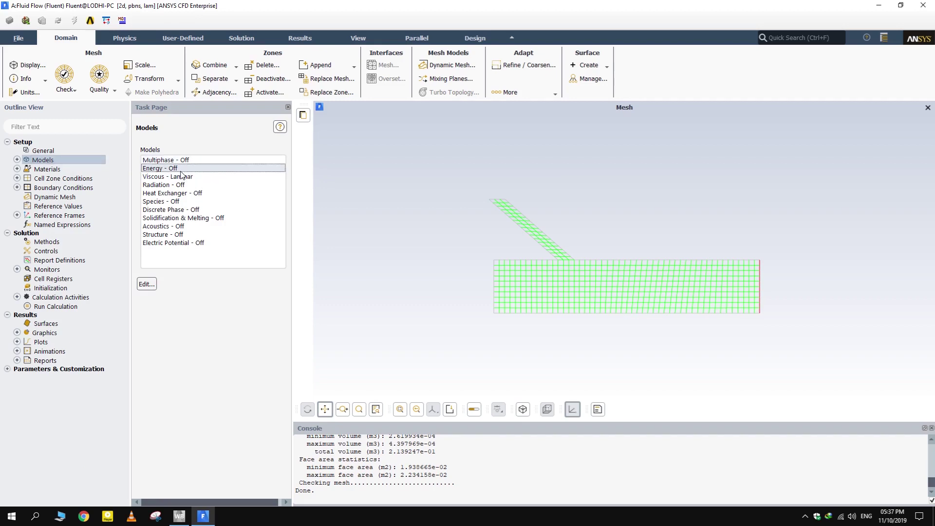
left_click(145, 278)
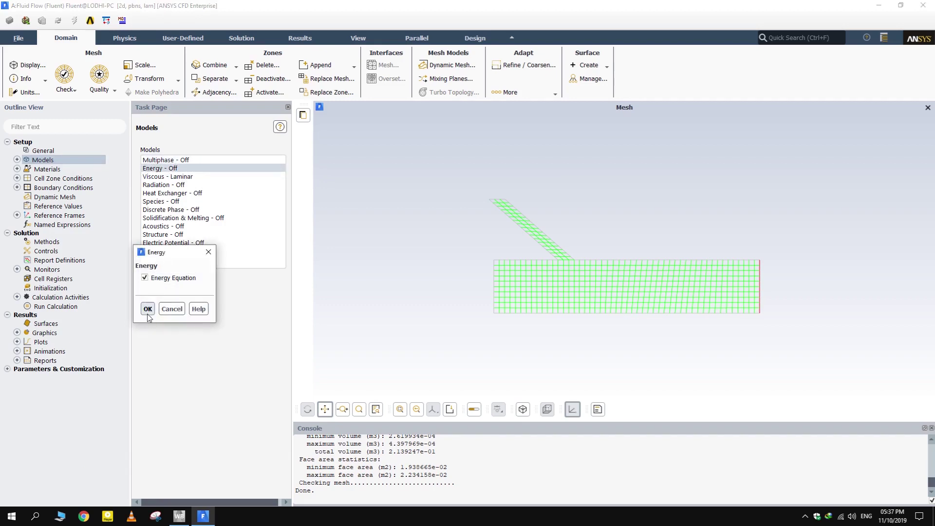
left_click(148, 309)
Keep the Viscous model set to Laminar.
double_click(168, 178)
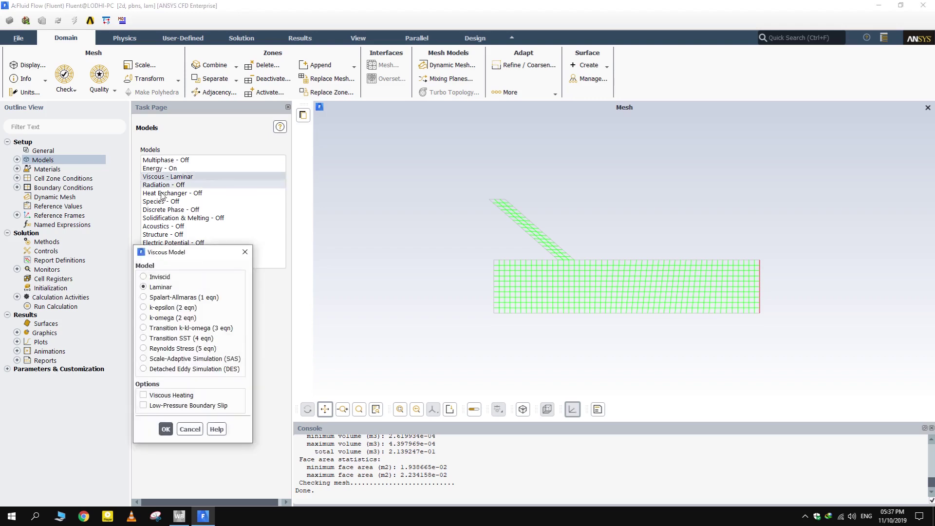
left_click_drag(177, 261, 201, 177)
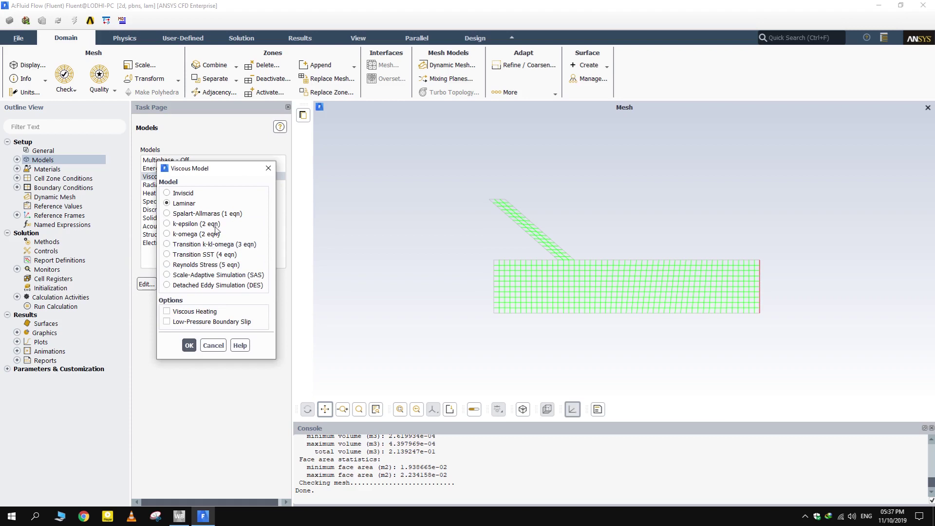
left_click(189, 346)
Copy water-liquid (h2o<l>) from the Fluent Database into the case's fluid materials.
double_click(48, 169)
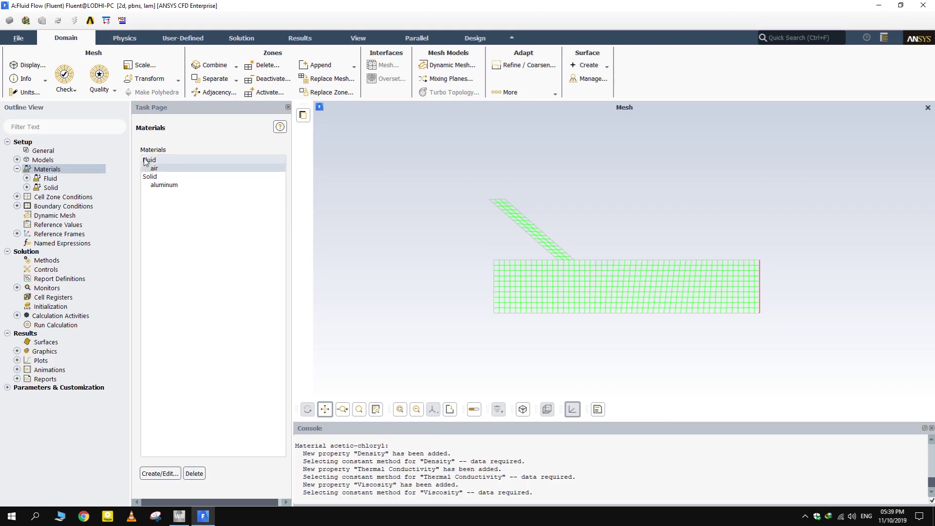
left_click(145, 162)
left_click(163, 476)
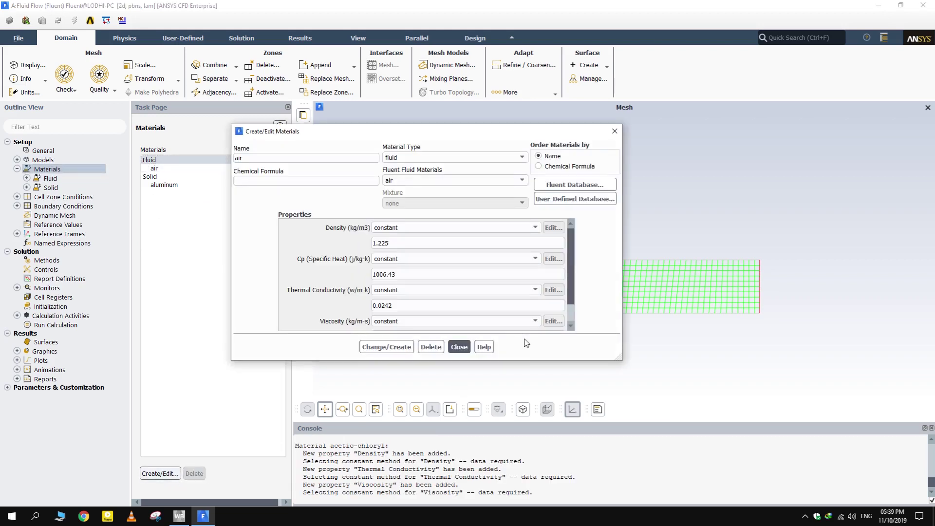
left_click(575, 186)
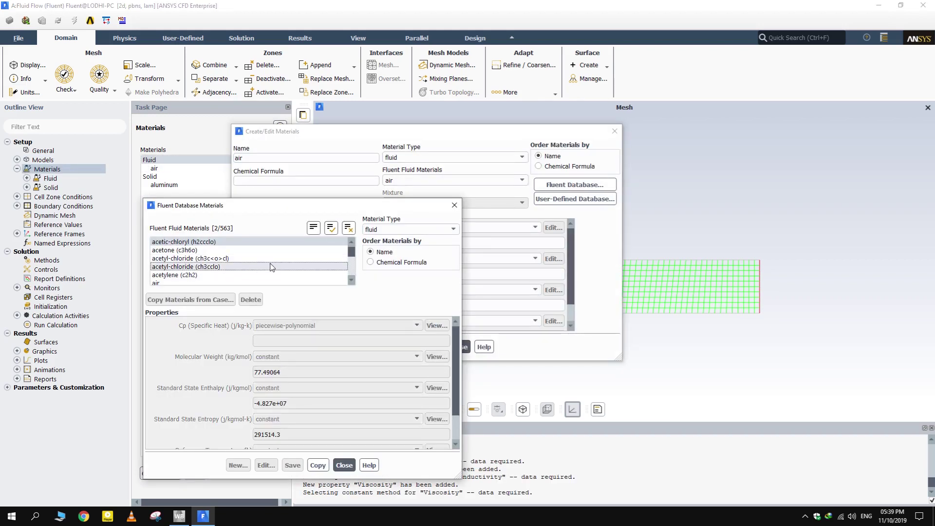
scroll(273, 258, "up", 1)
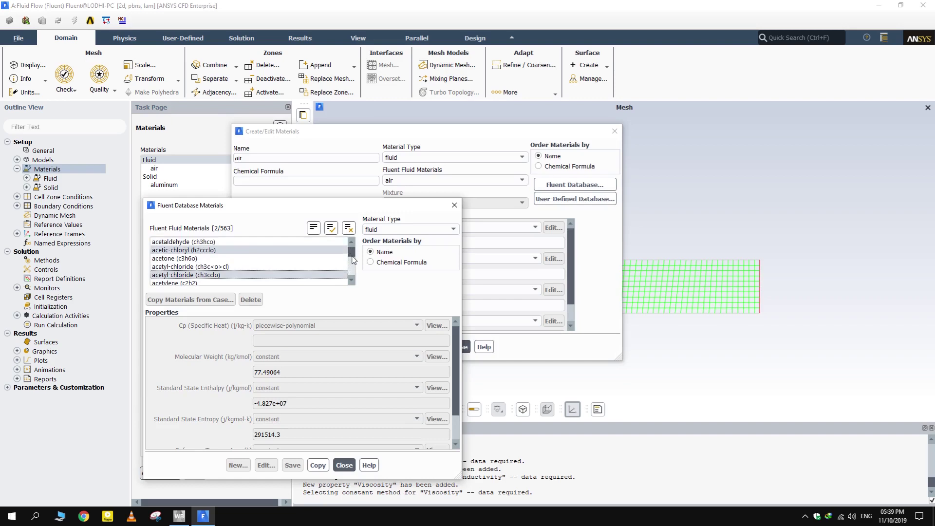
left_click(273, 250)
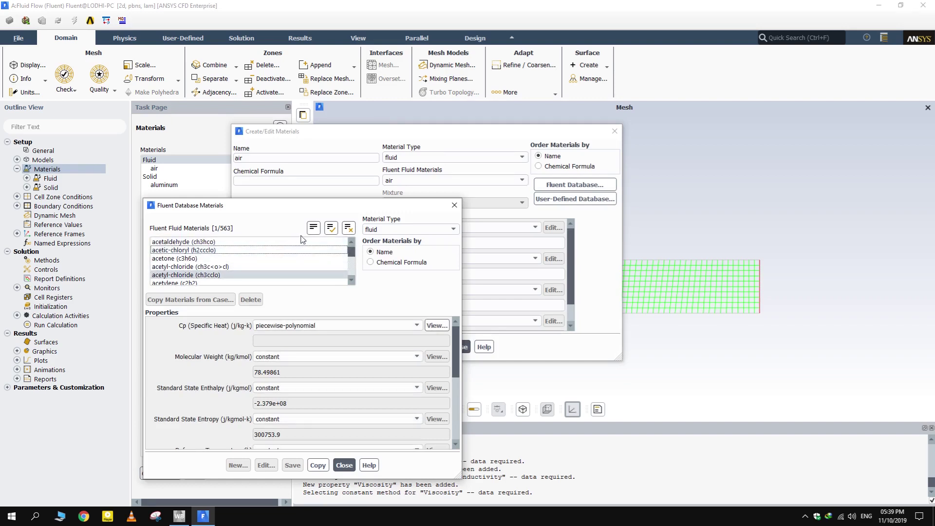
left_click(348, 228)
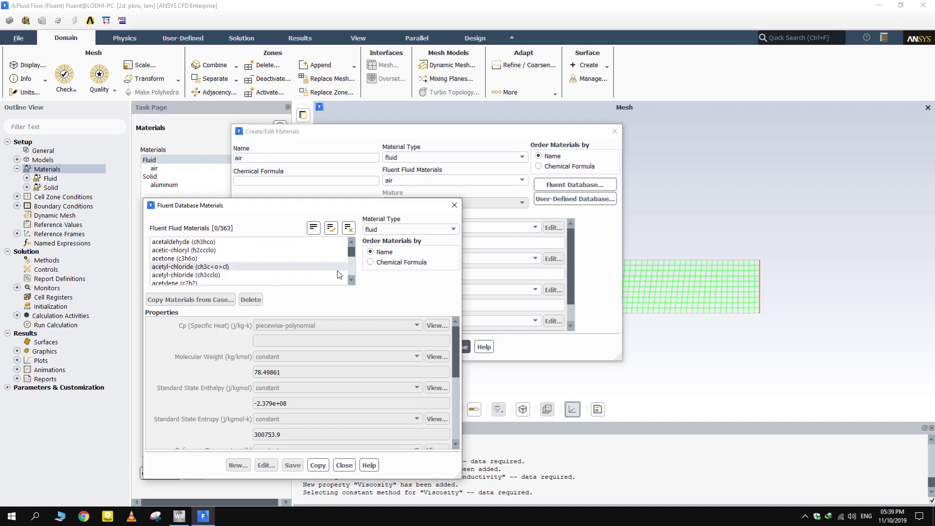
left_click_drag(352, 253, 354, 273)
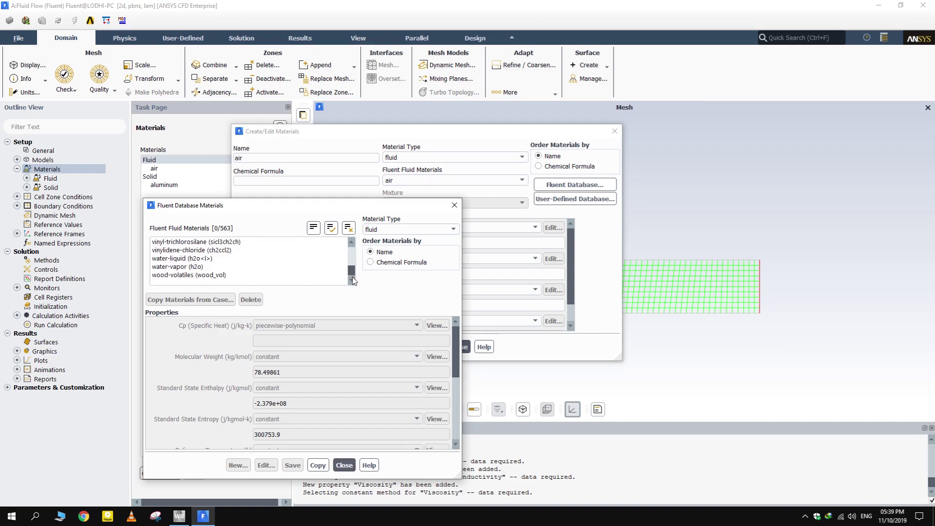
left_click(204, 258)
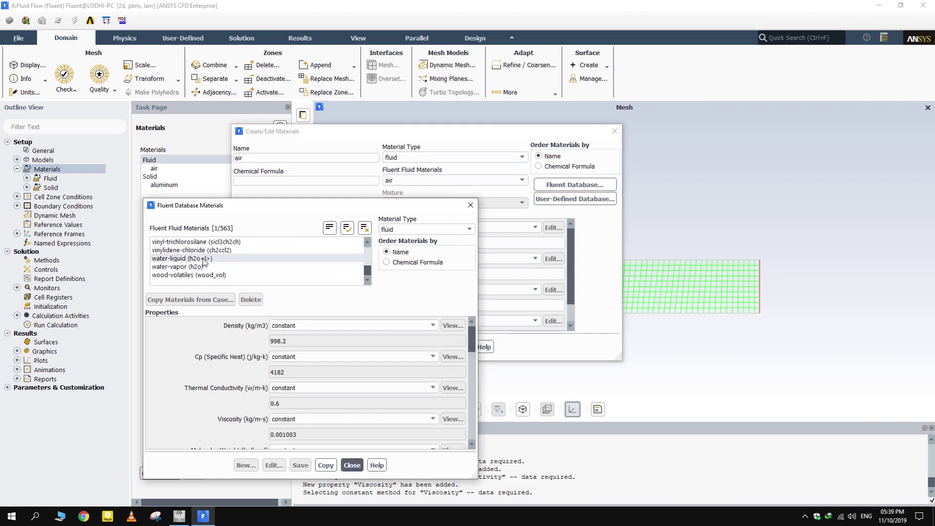
left_click(327, 466)
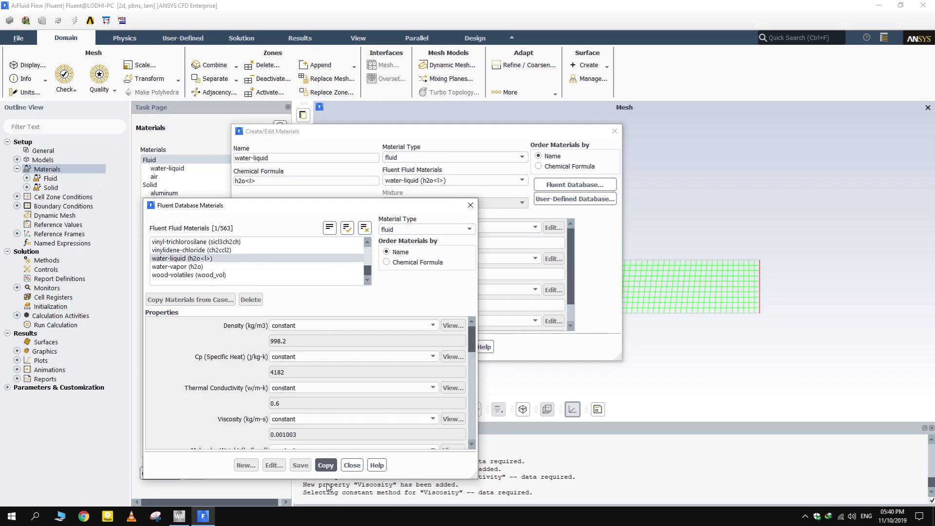
left_click(352, 465)
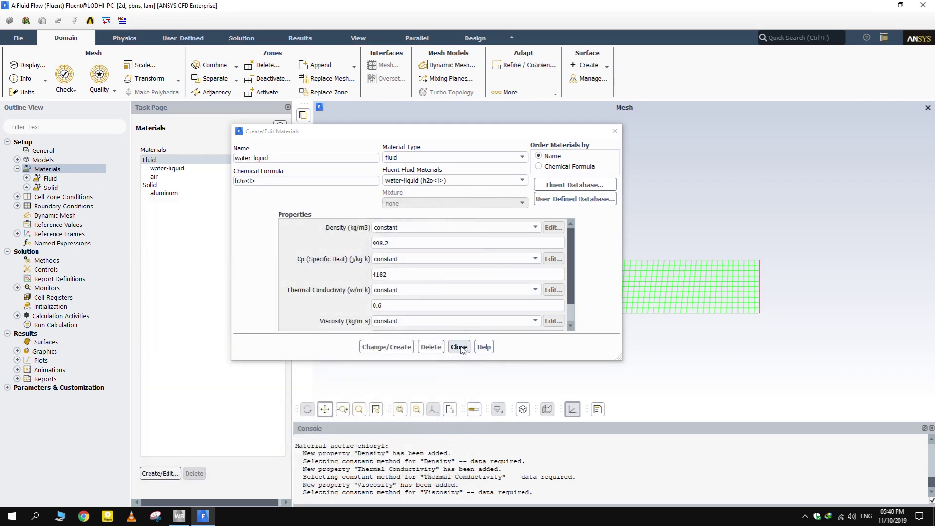
Try deleting the air material, which fails because air is still in use.
left_click(460, 347)
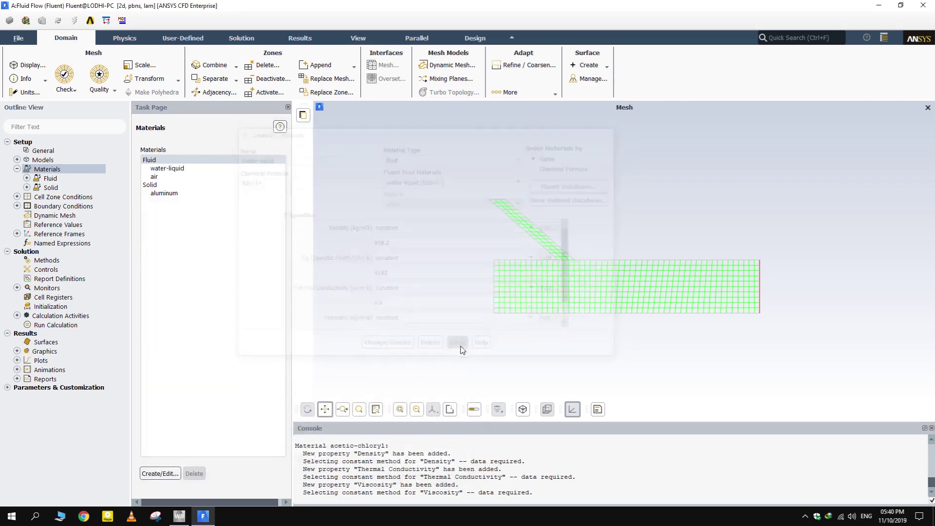
left_click(154, 177)
left_click(201, 474)
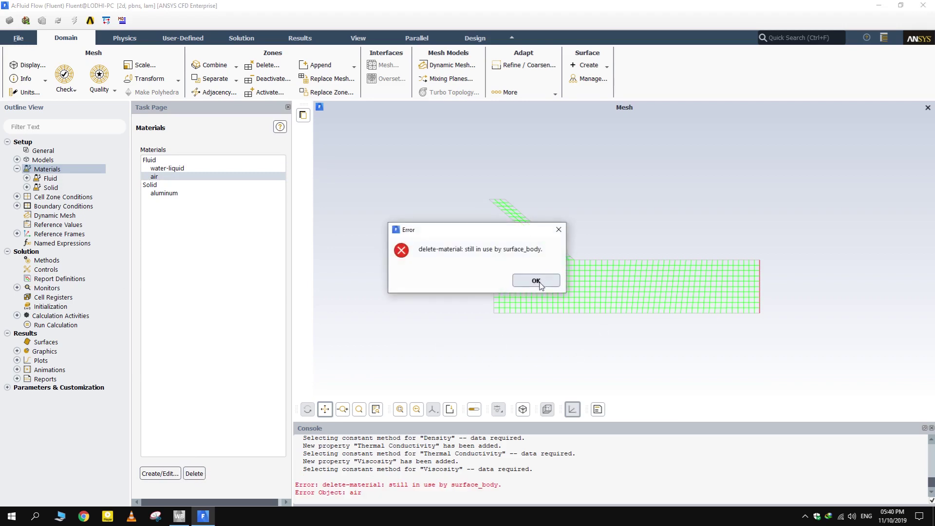
left_click(539, 281)
left_click(154, 185)
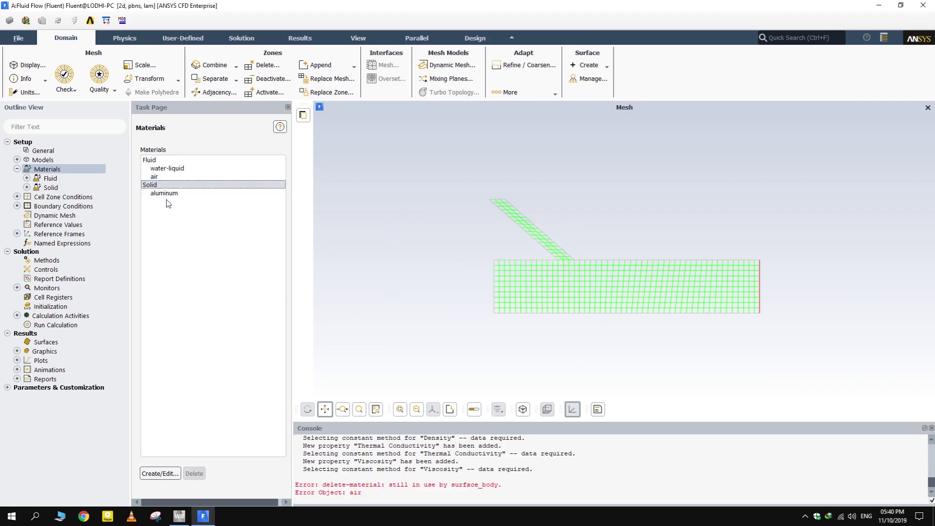
Set the surface_body fluid zone's material to water-liquid.
left_click(54, 201)
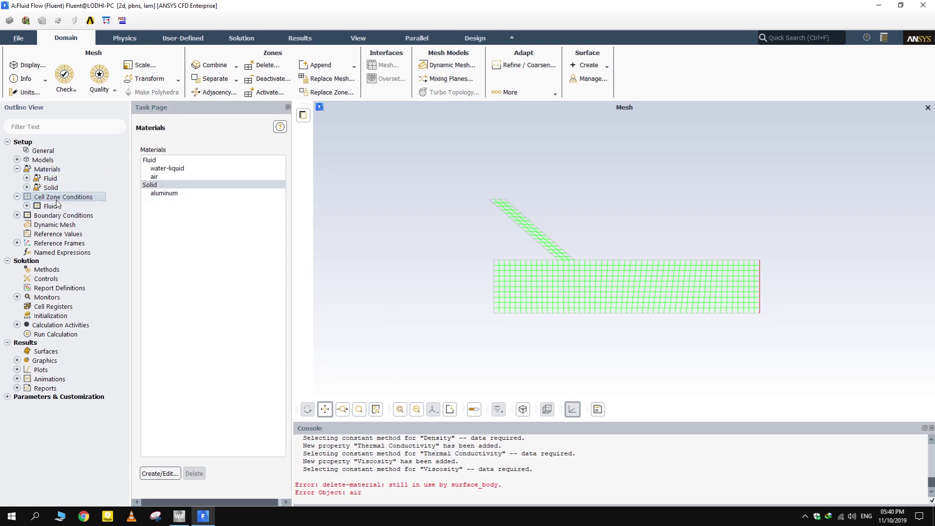
left_click(27, 206)
left_click(171, 169)
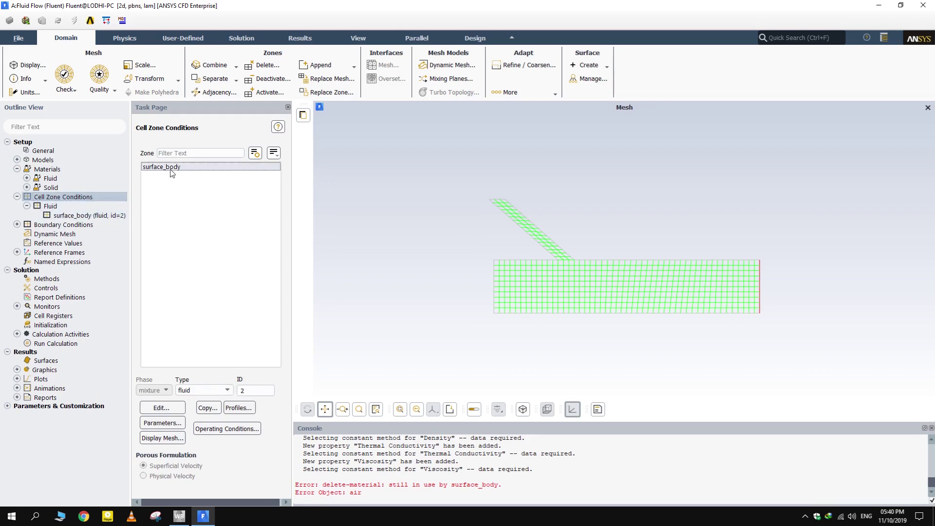
left_click(174, 408)
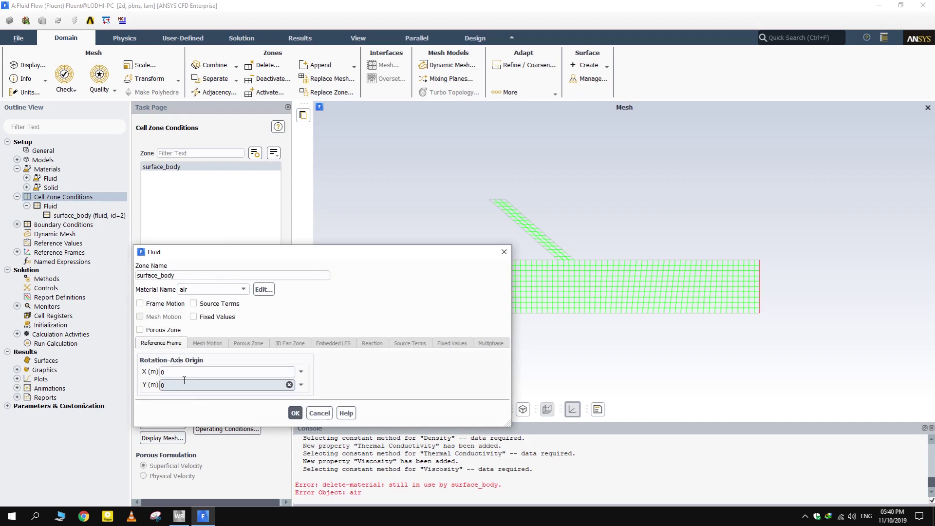
left_click(213, 291)
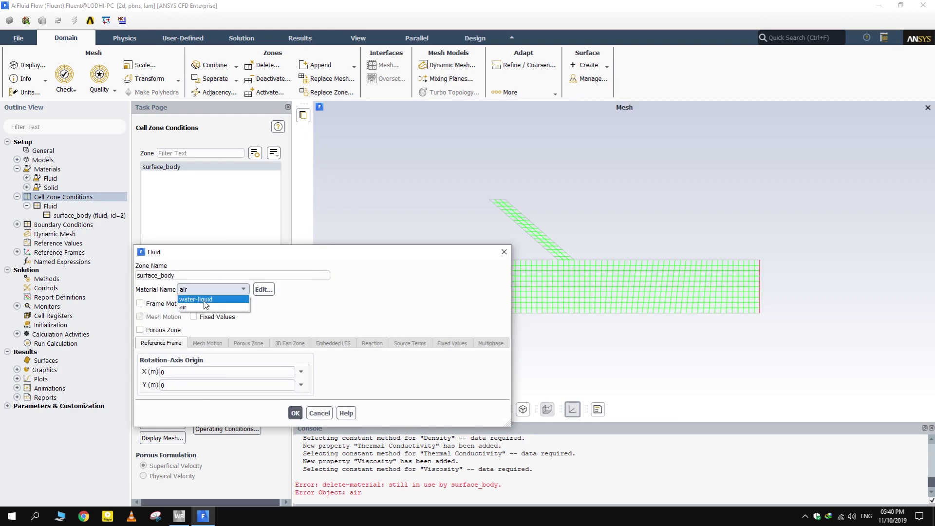
left_click(205, 300)
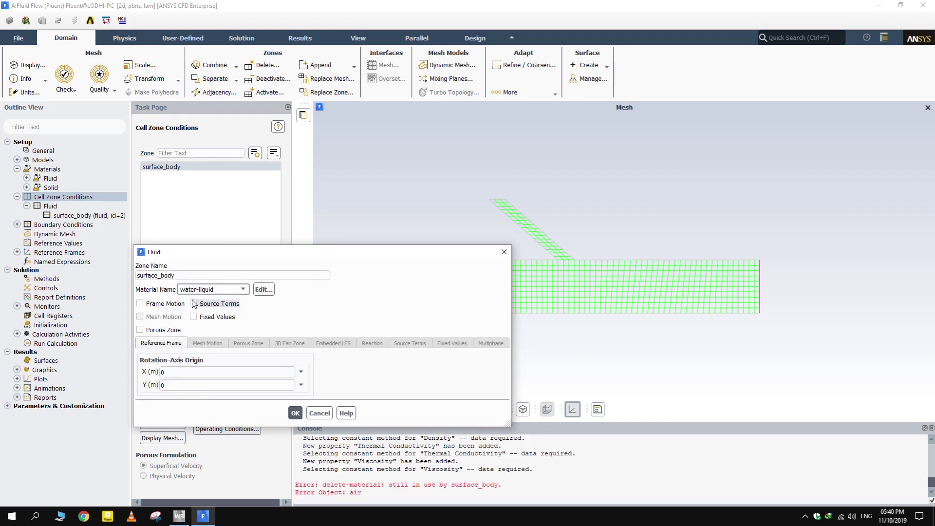
left_click(296, 414)
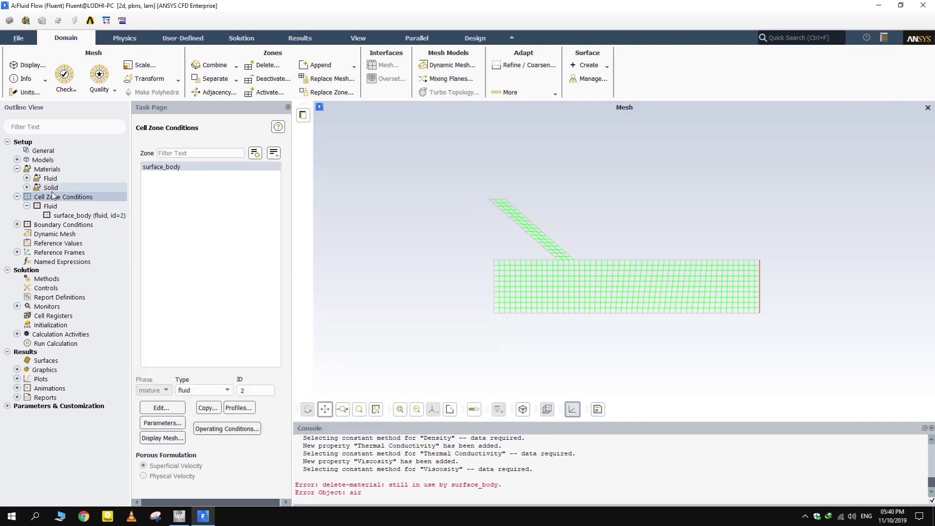
Delete the now-unused air material from the project's materials.
double_click(50, 179)
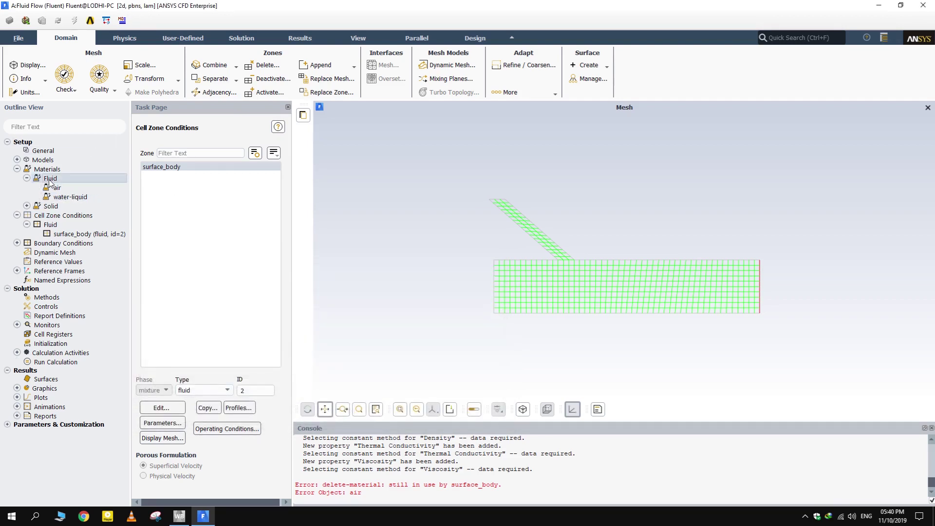
double_click(50, 180)
double_click(47, 169)
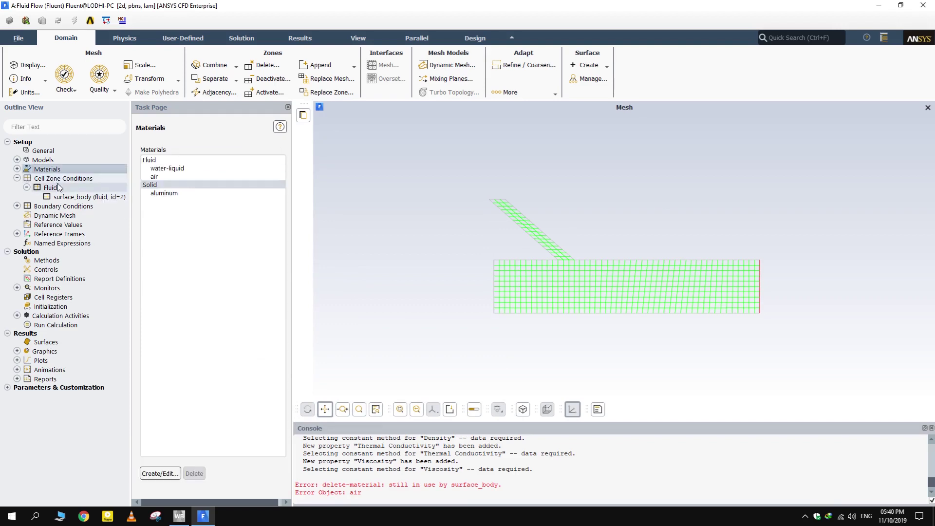
left_click(171, 179)
left_click(196, 473)
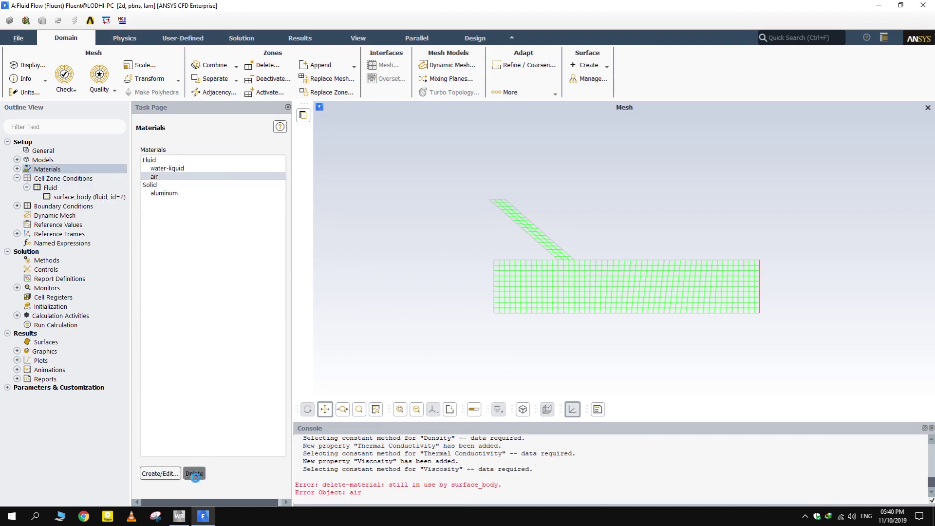
Change coldin to a velocity inlet with 1 m/s velocity and 300 K temperature.
double_click(60, 178)
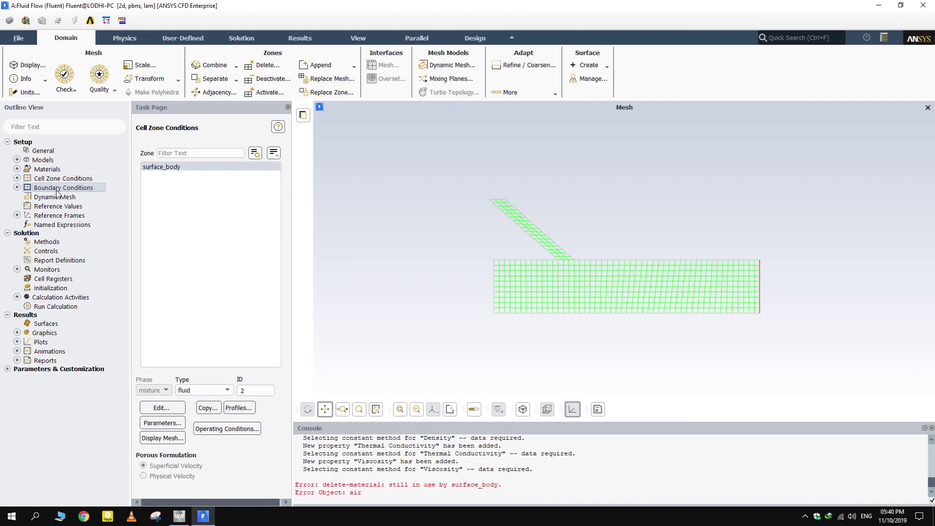
double_click(57, 190)
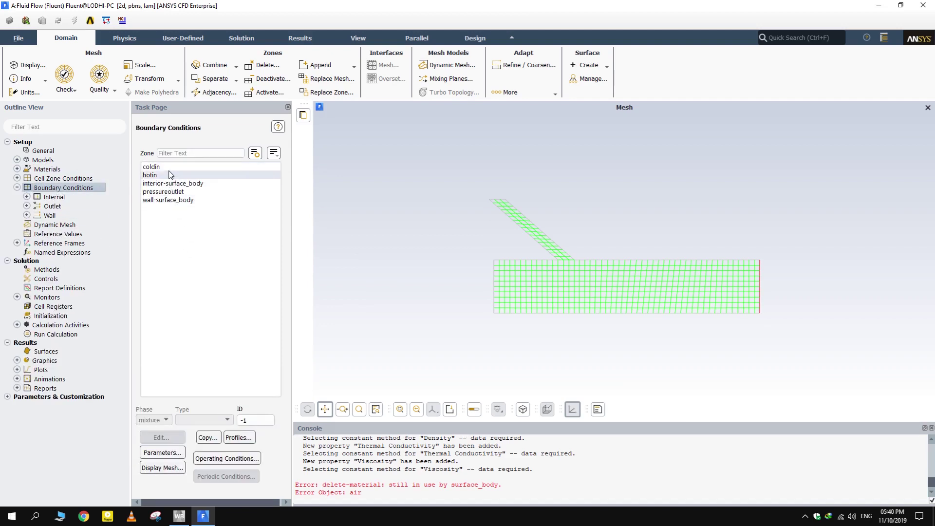
left_click(171, 167)
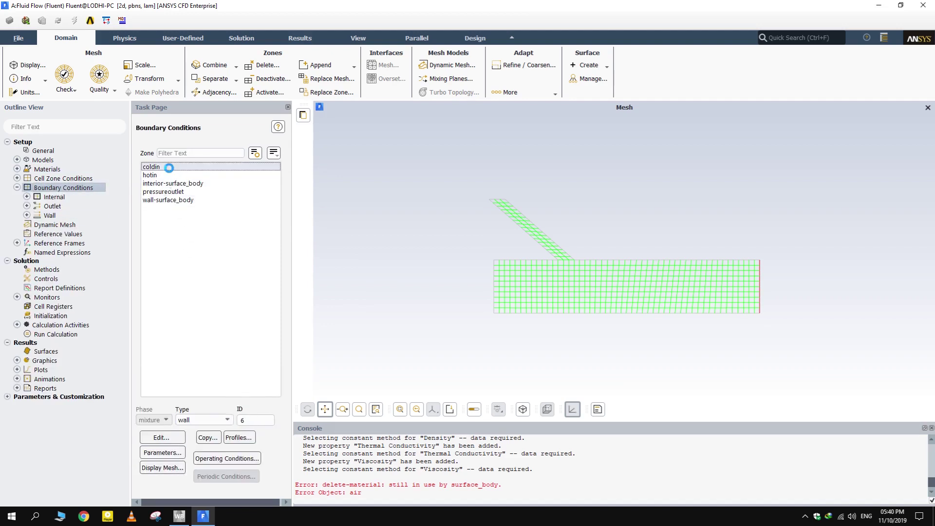
left_click(215, 422)
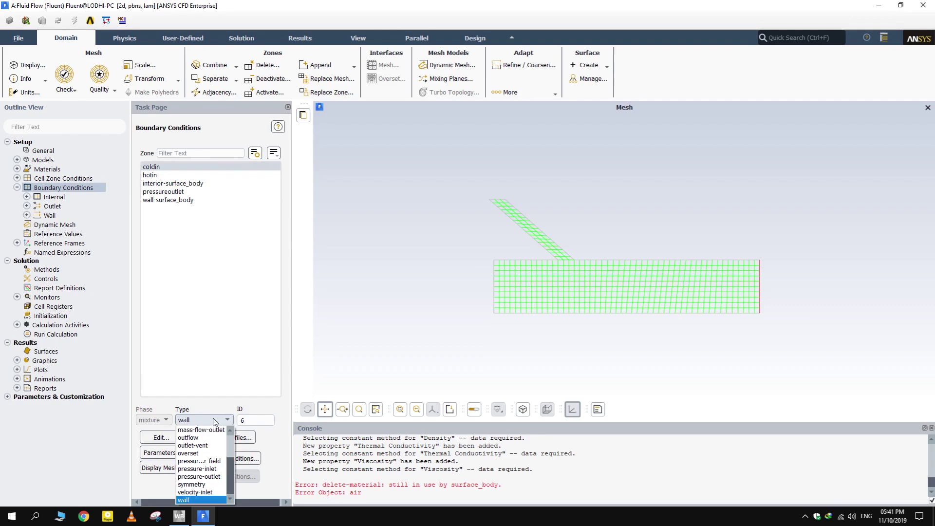
left_click(210, 491)
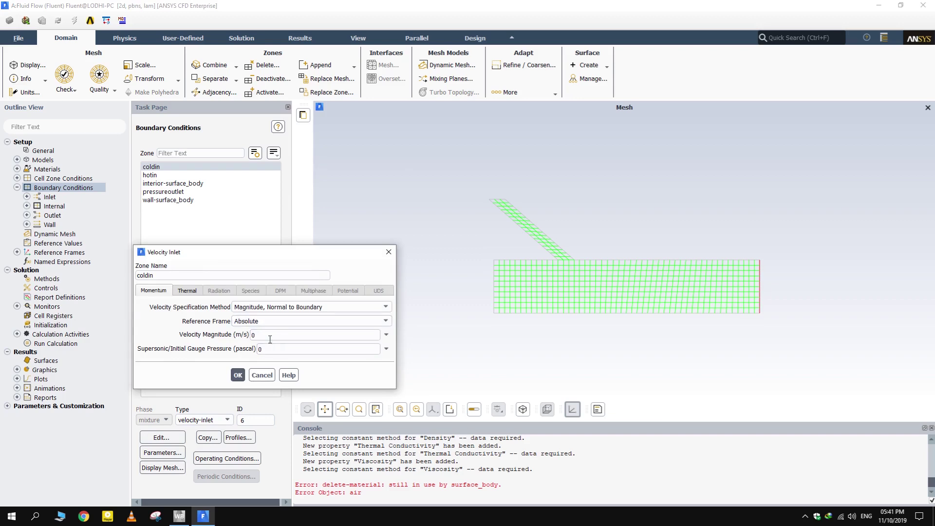
left_click(266, 335)
left_click(186, 292)
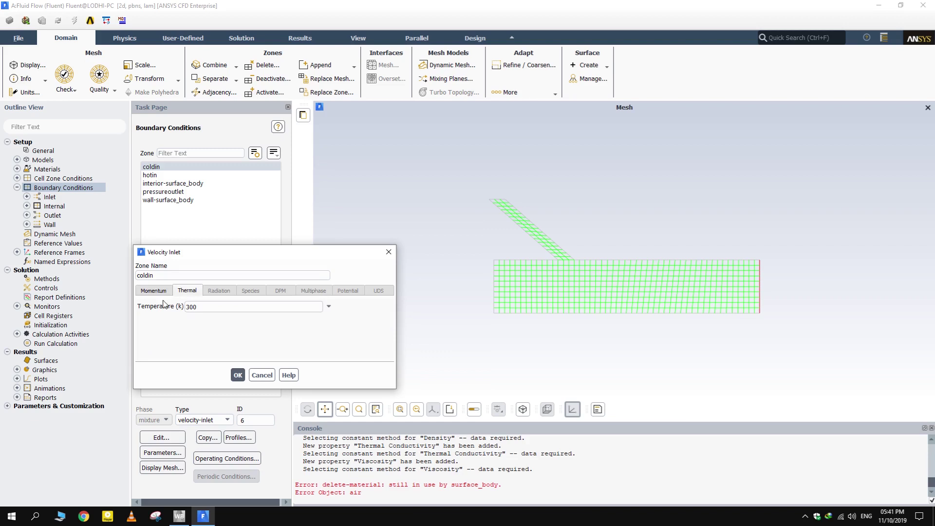
left_click(239, 375)
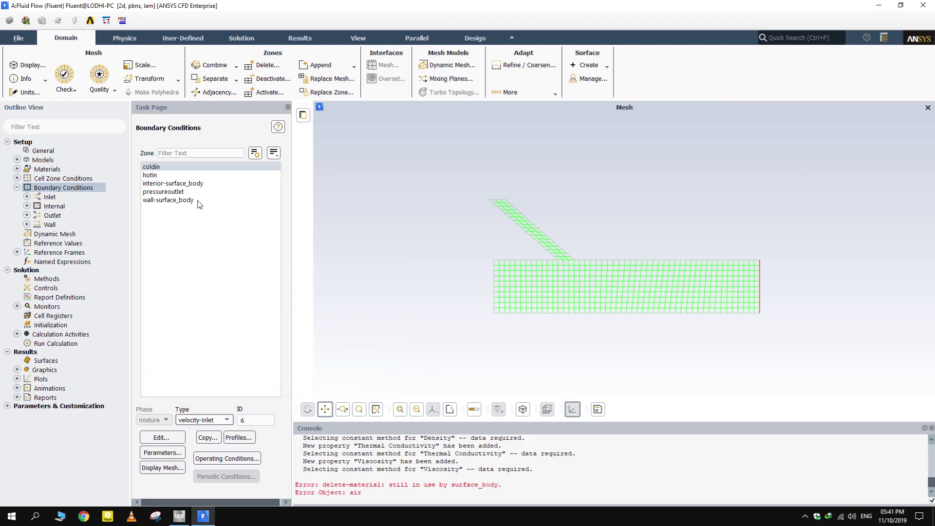
left_click(155, 175)
Change hotin to a velocity inlet and set its inlet temperature to 600 K.
left_click(216, 421)
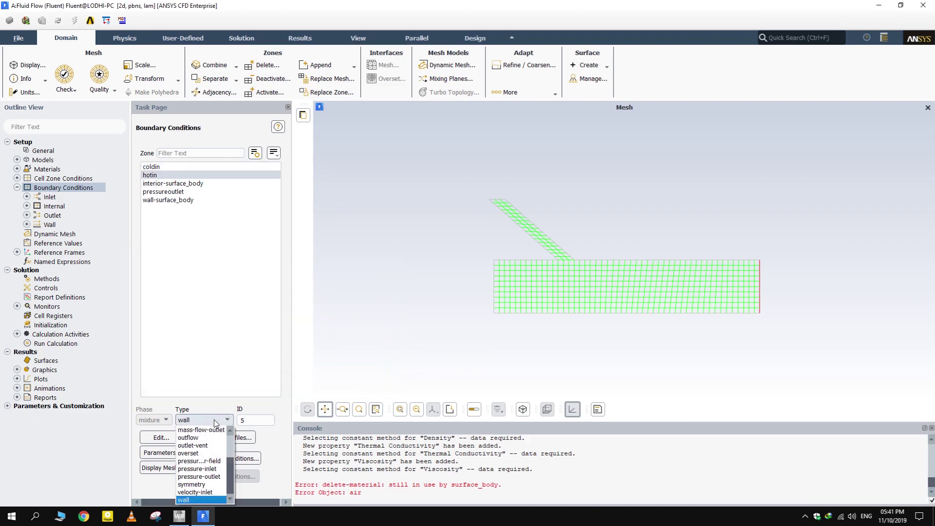
left_click(207, 492)
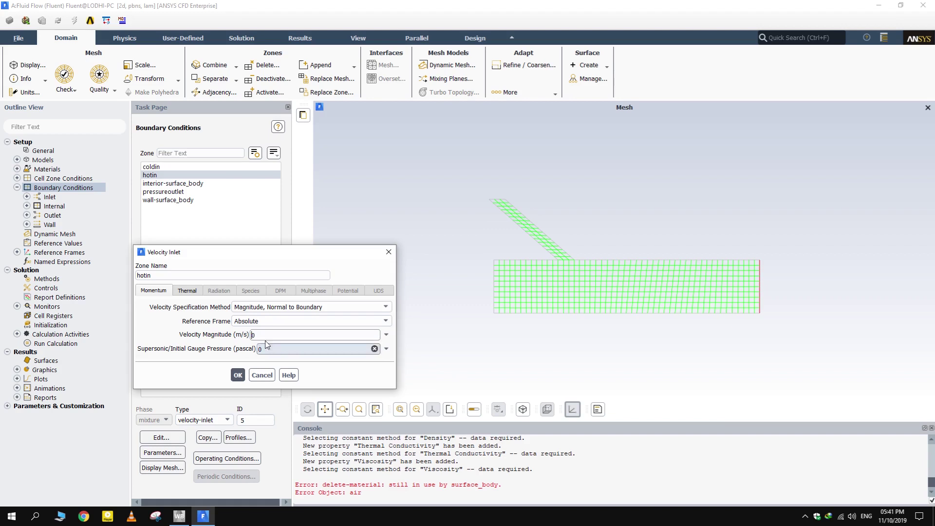
double_click(253, 336)
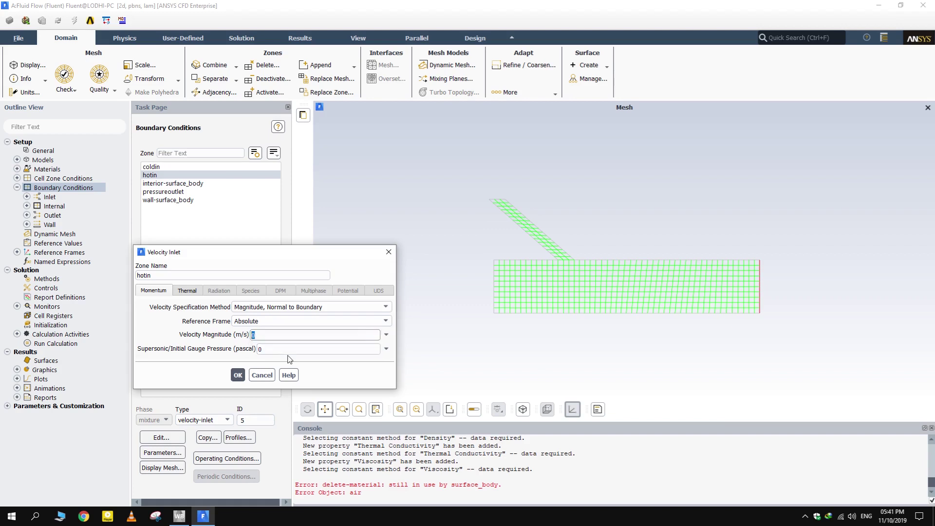
left_click(187, 290)
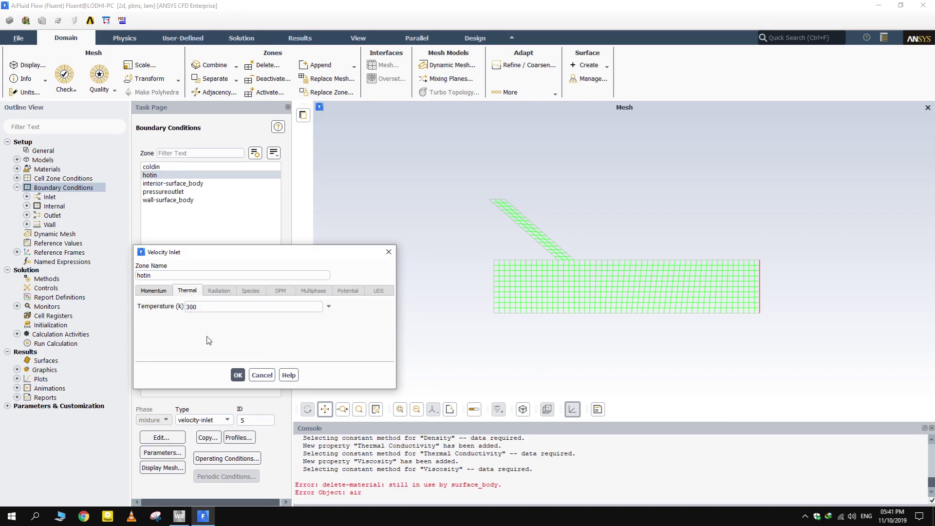
double_click(206, 309)
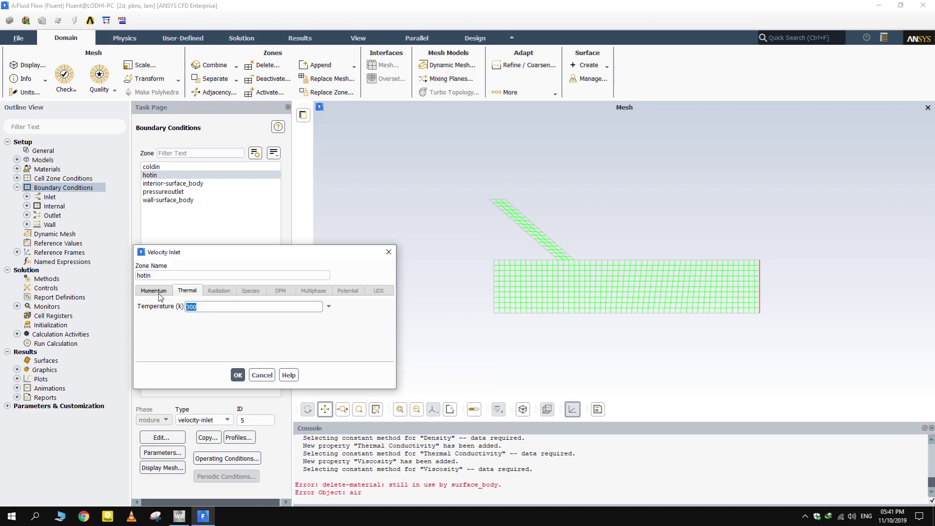
type("600")
left_click(237, 375)
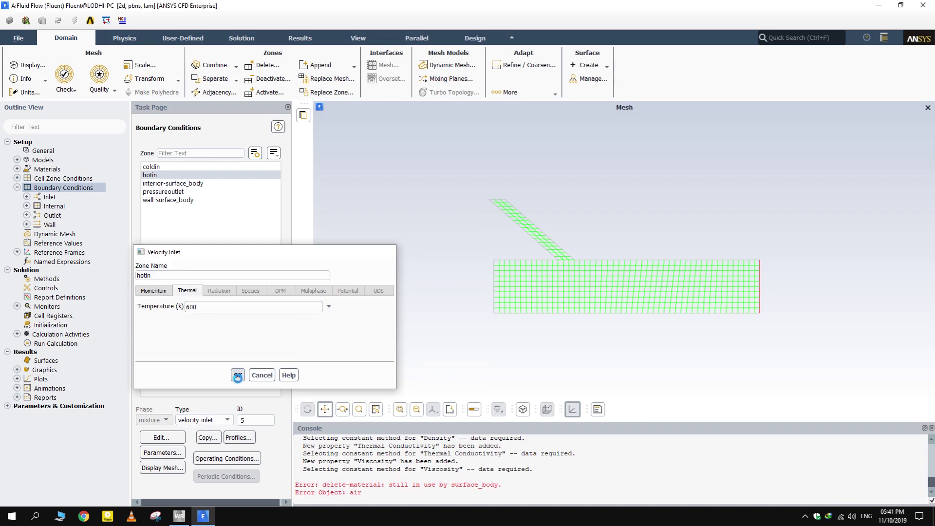
left_click(181, 184)
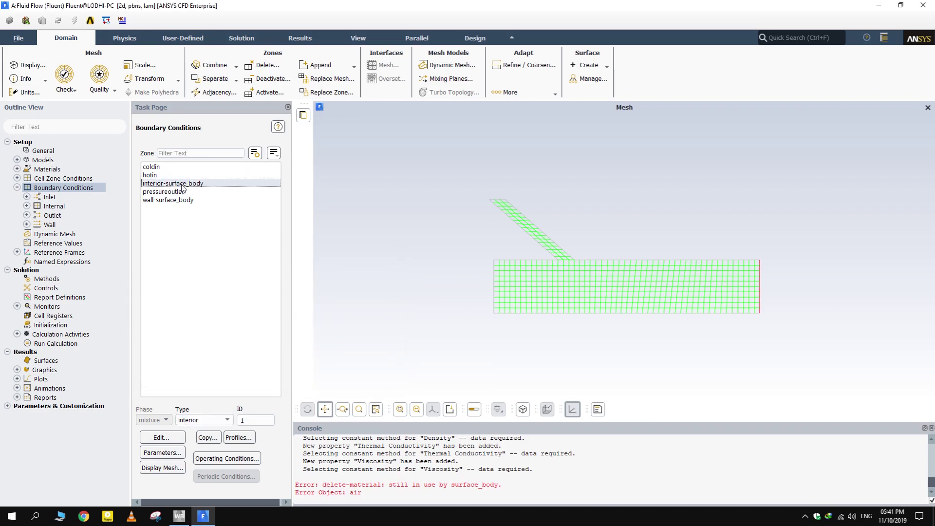
left_click(181, 192)
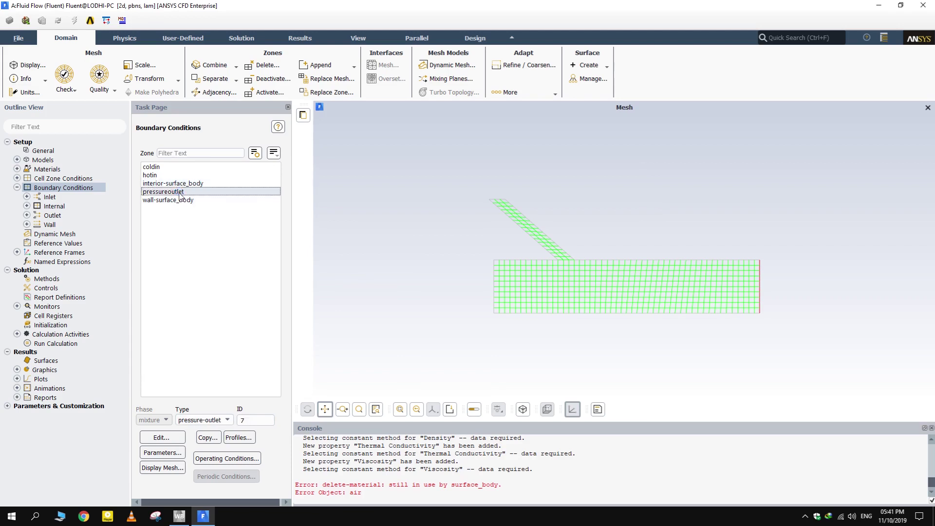
left_click(170, 435)
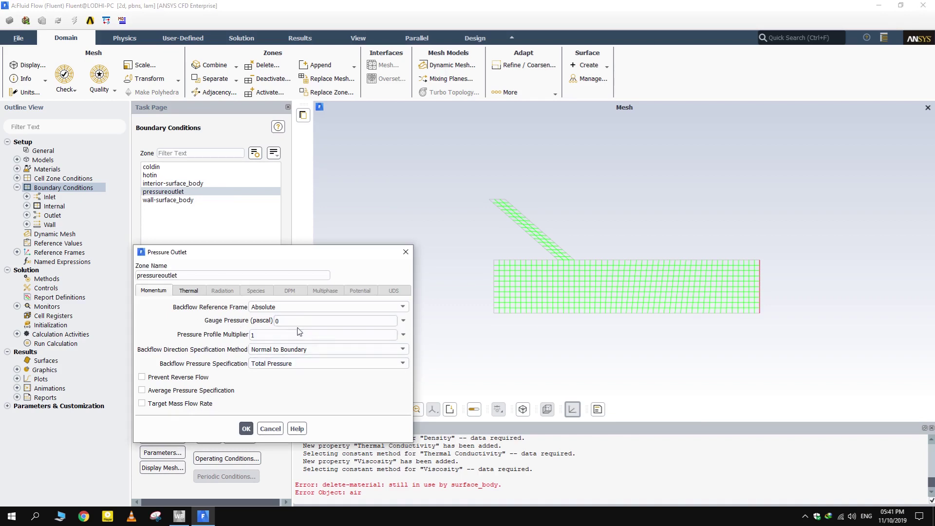
left_click_drag(297, 321, 254, 318)
left_click(190, 291)
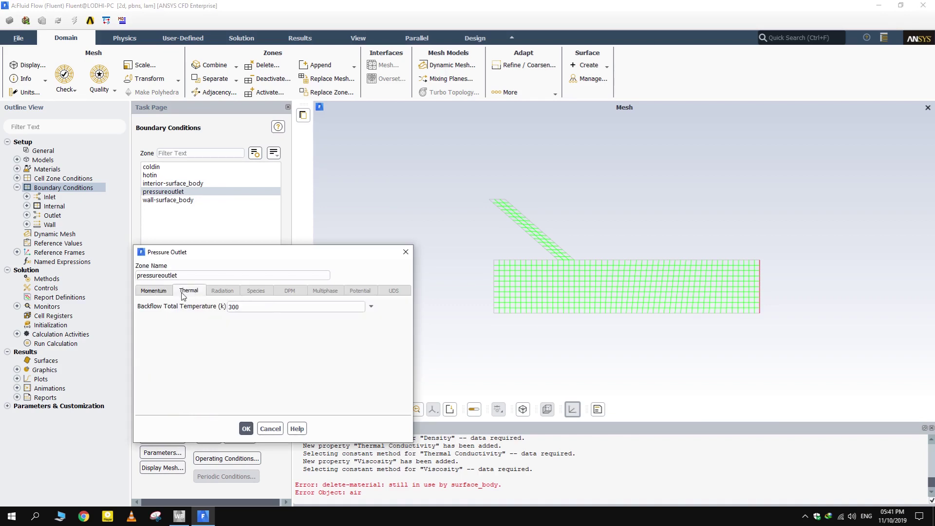
left_click(153, 291)
left_click(246, 428)
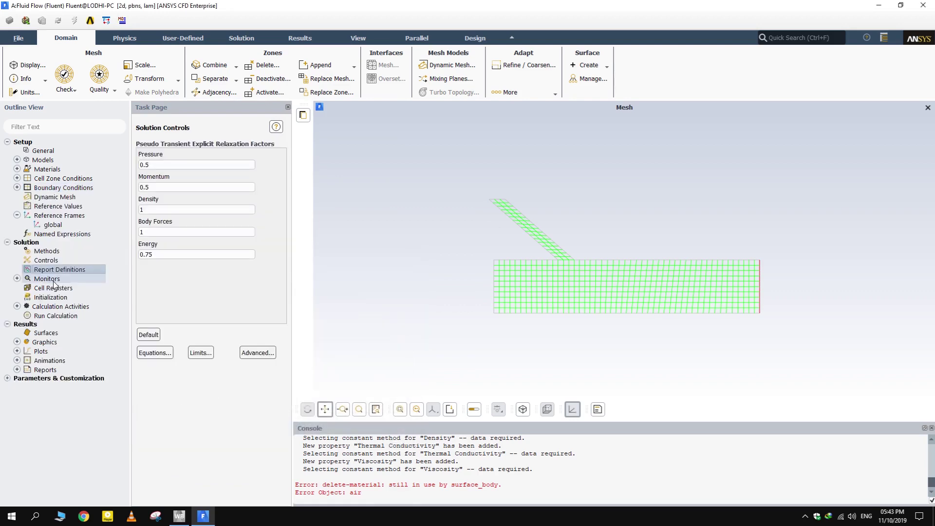
Run hybrid initialization of the solution and bring up the Run Calculation page.
left_click(59, 297)
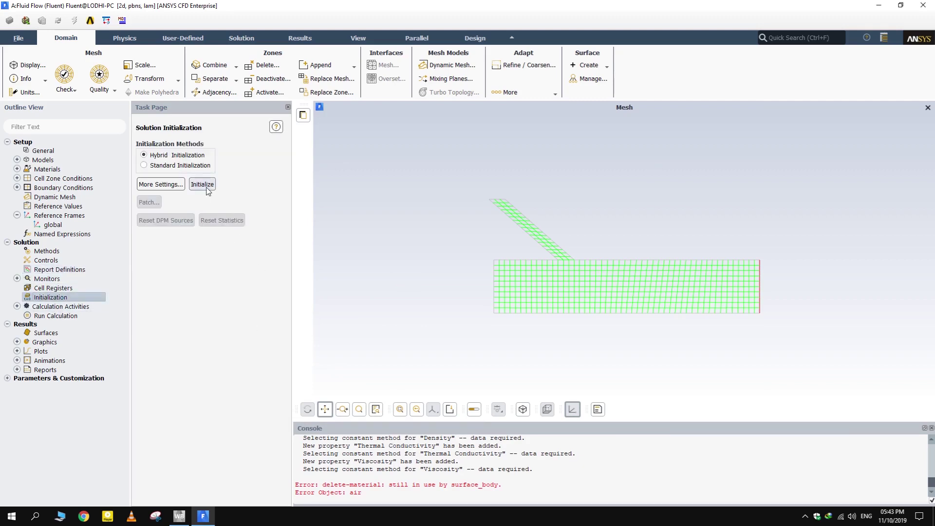
left_click(202, 184)
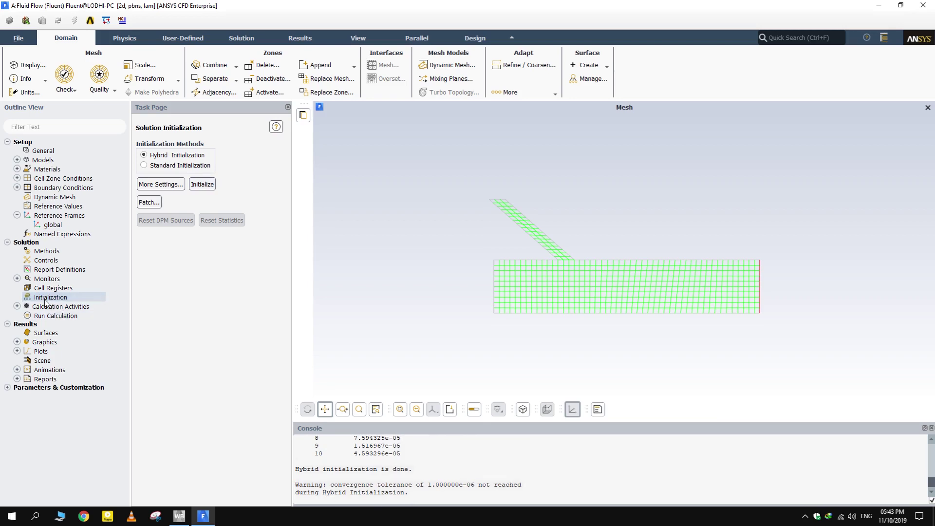
left_click(60, 318)
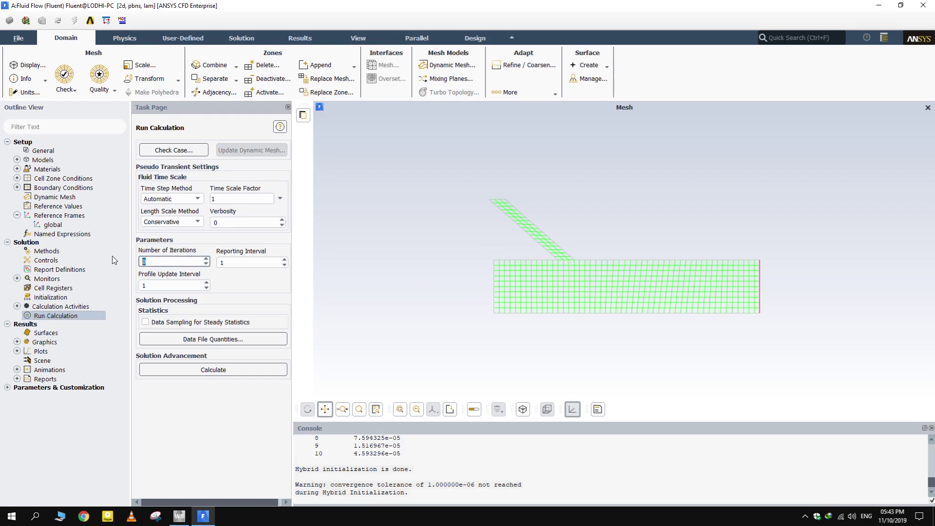
Run the solver for 50 iterations and confirm the solution converged.
type("50")
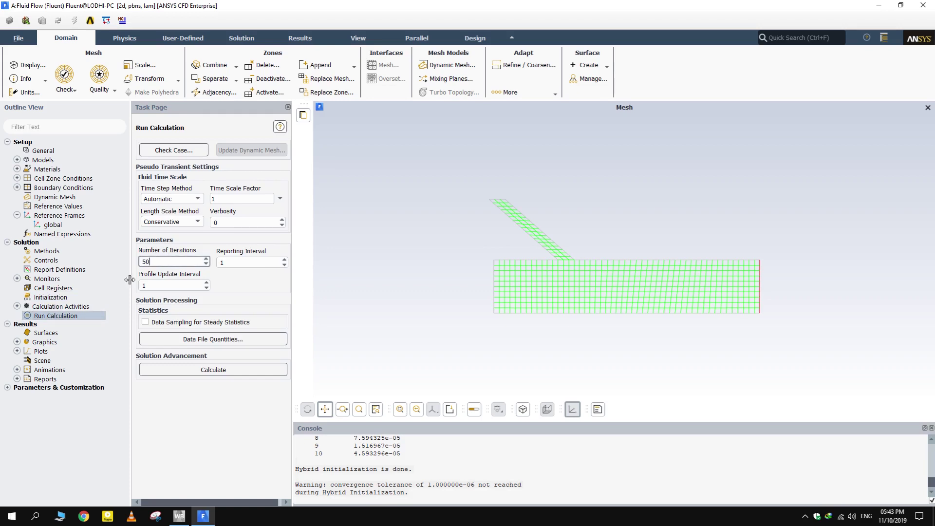
left_click(199, 371)
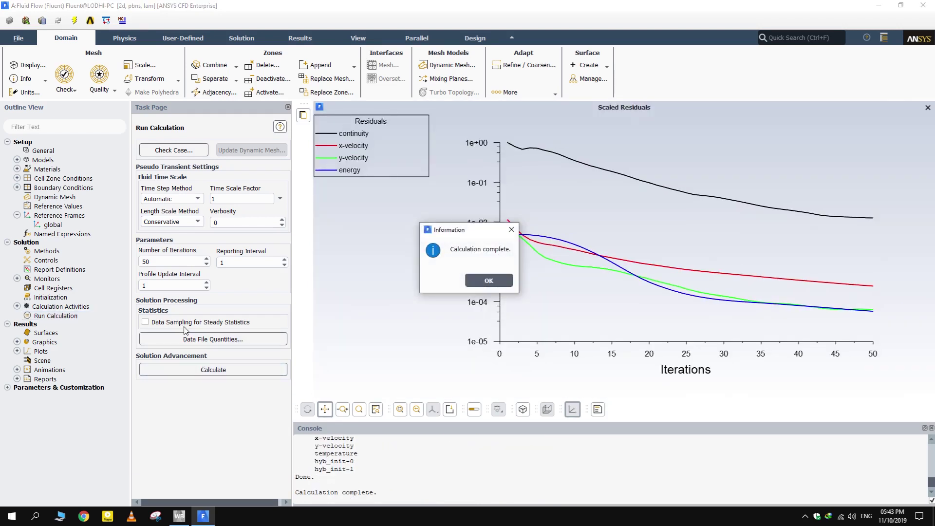
left_click(481, 281)
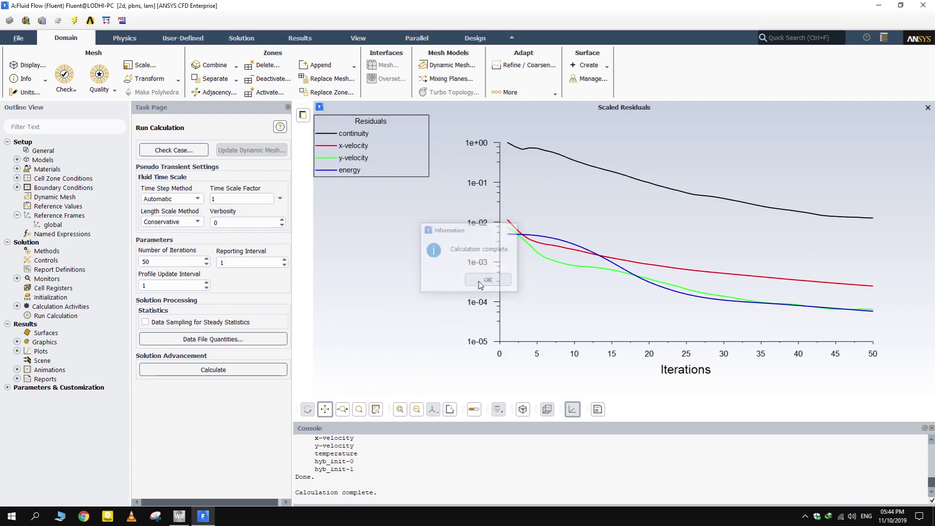
scroll(340, 489, "up", 5)
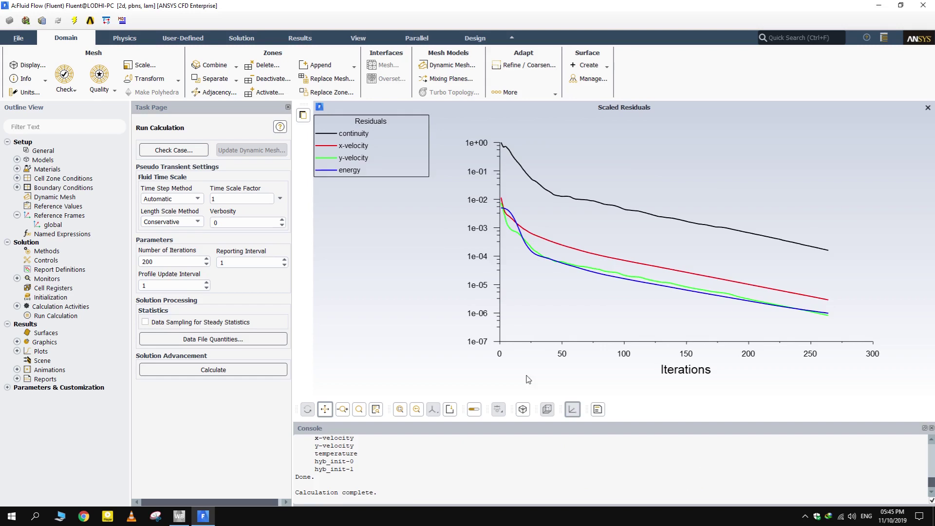
scroll(371, 487, "up", 3)
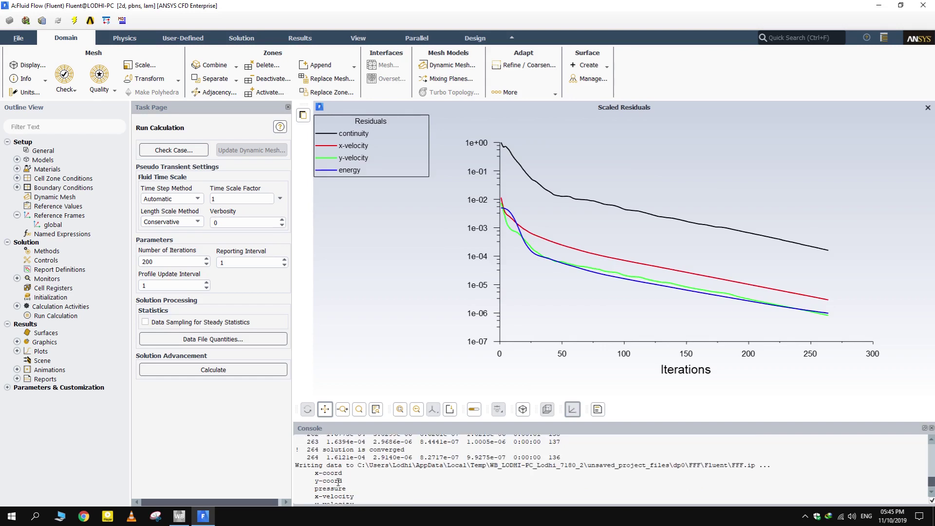
left_click_drag(406, 450, 323, 450)
Quit Fluent and open the Results cell in CFD-Post.
left_click(922, 6)
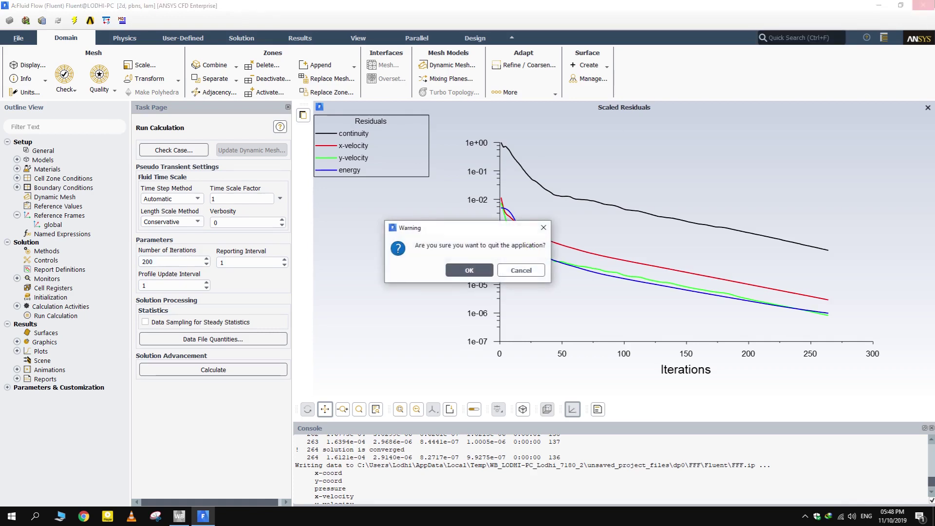
left_click(465, 270)
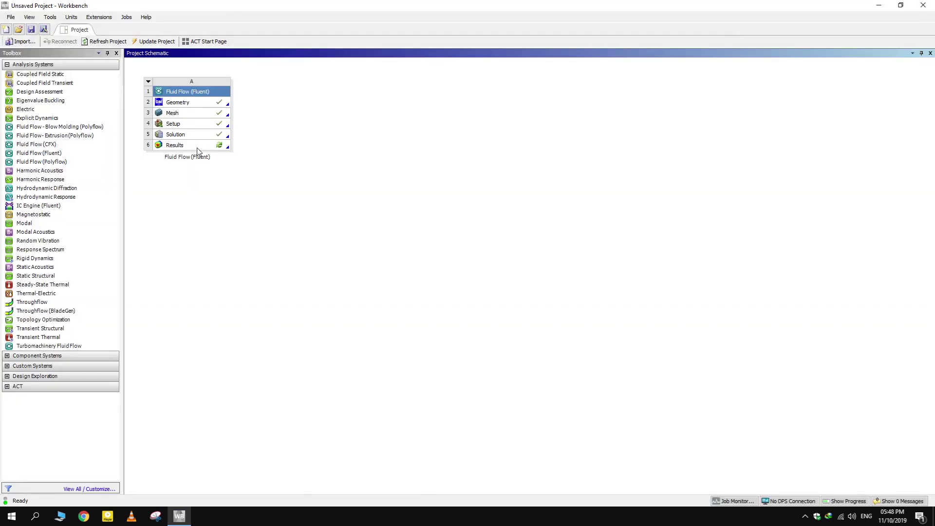
double_click(197, 148)
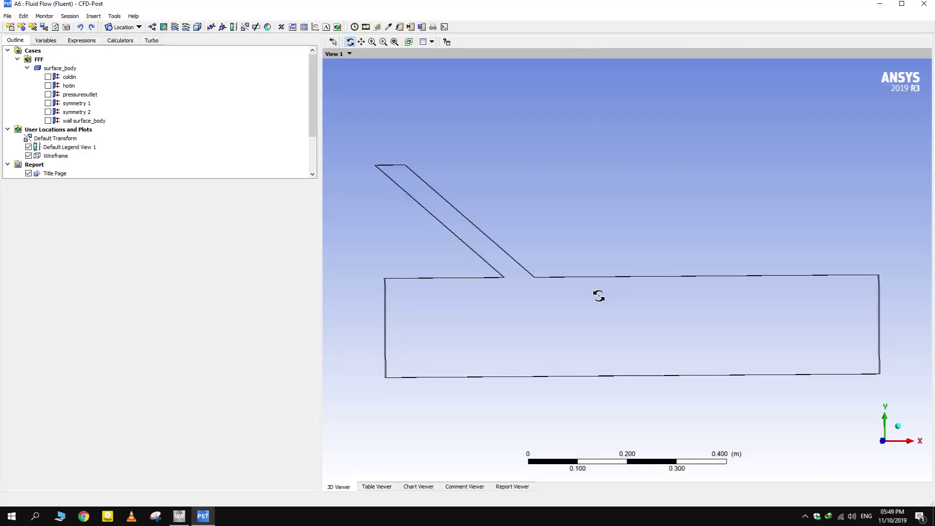
Create Contour 1 showing Temperature on the symmetry 1 plane.
left_click(163, 27)
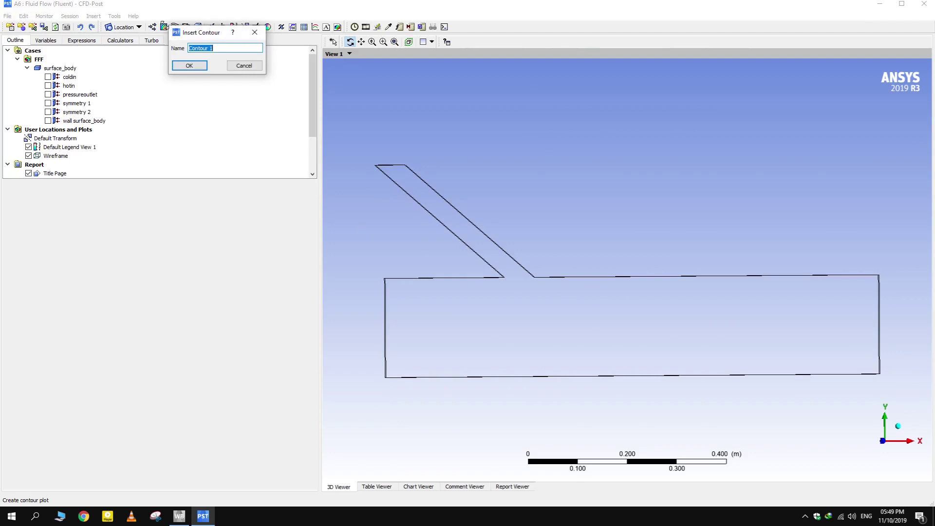
left_click(184, 65)
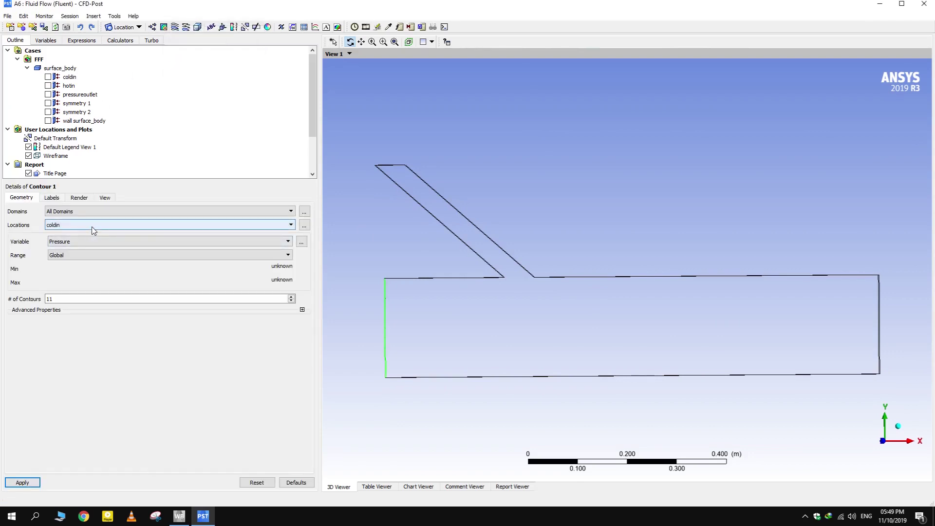
left_click(94, 246)
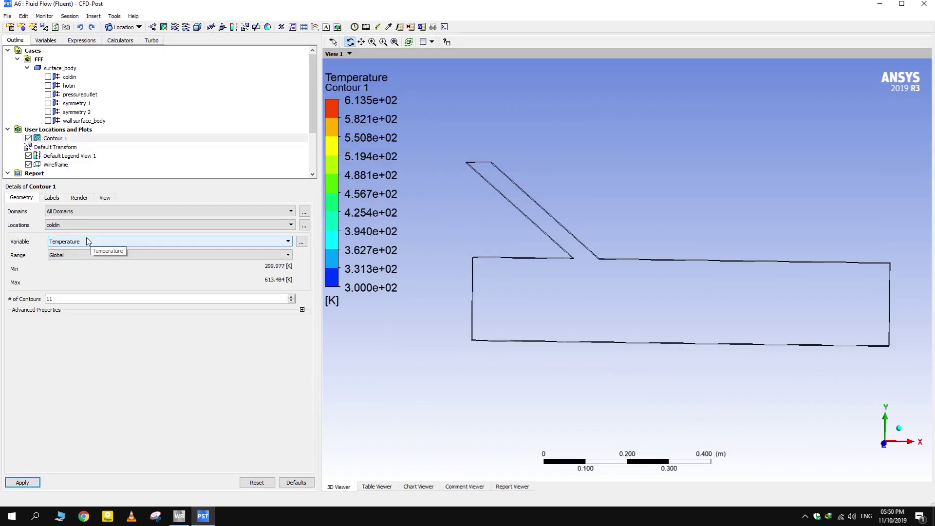
left_click(90, 251)
key("Return")
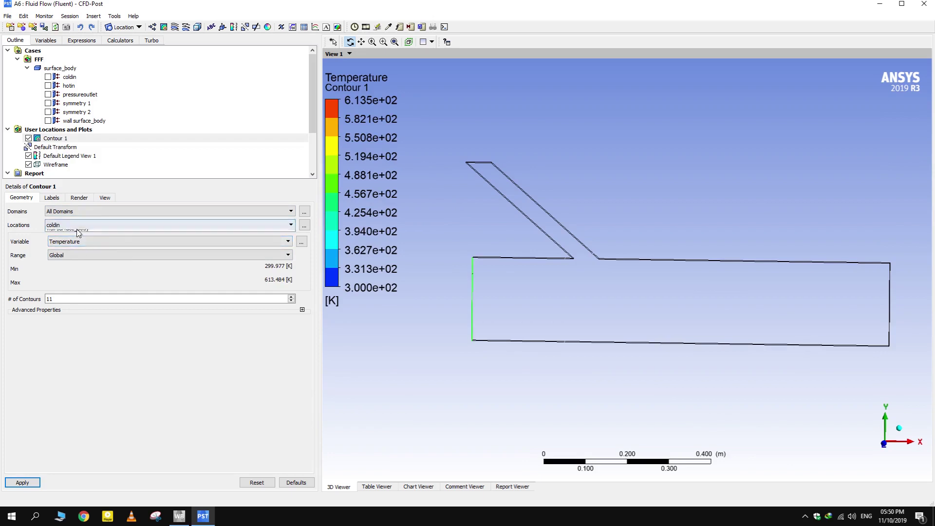
left_click(77, 225)
left_click(93, 254)
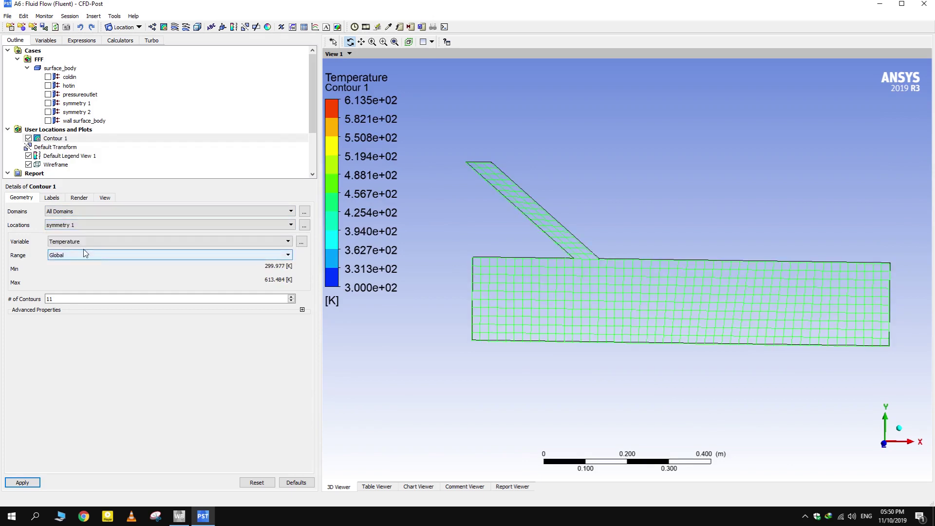
left_click(16, 481)
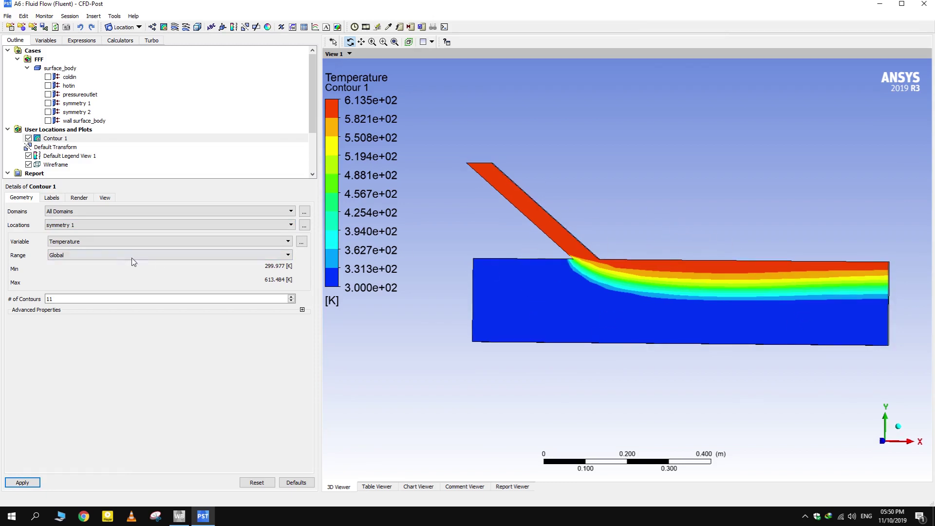
Switch Contour 1's variable from Temperature to Pressure and apply it on symmetry 1.
left_click(83, 249)
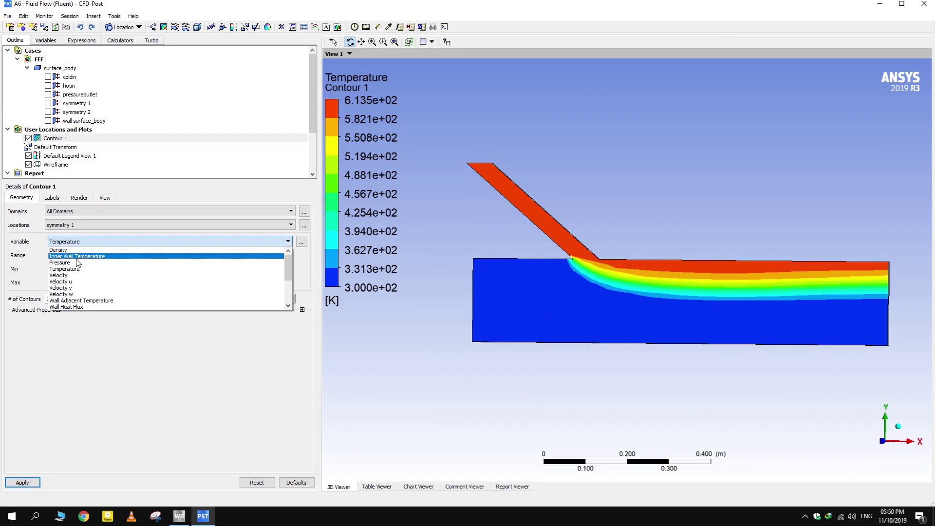
left_click(64, 258)
left_click(26, 484)
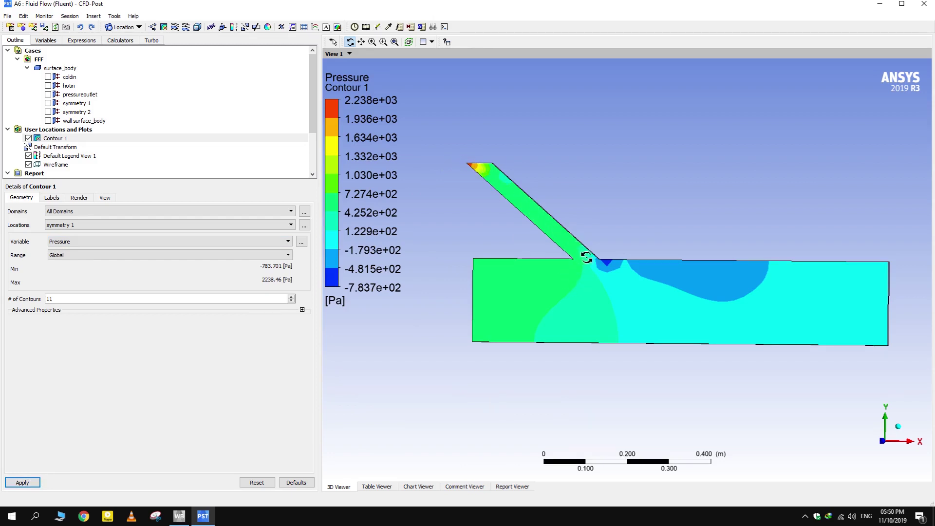
left_click(146, 147)
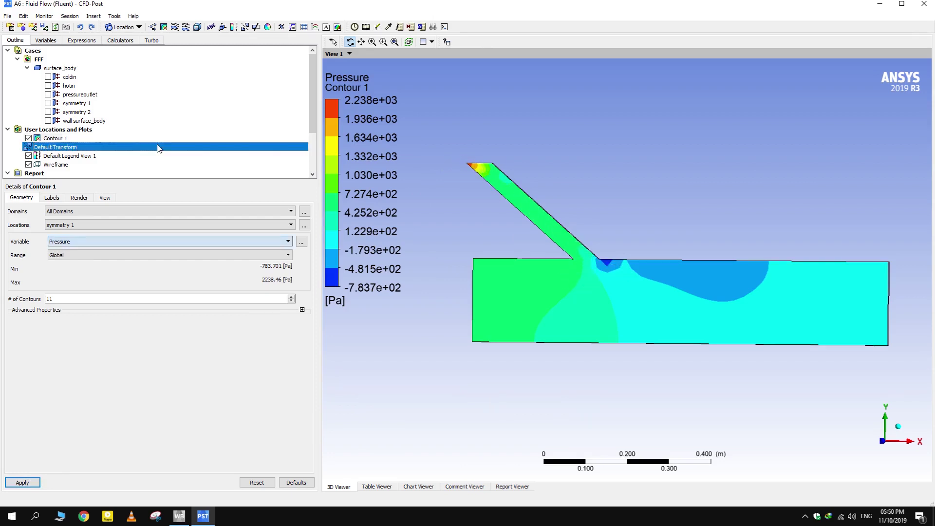
Hide Contour 1 and insert a new streamline named Streamline 1.
left_click(28, 138)
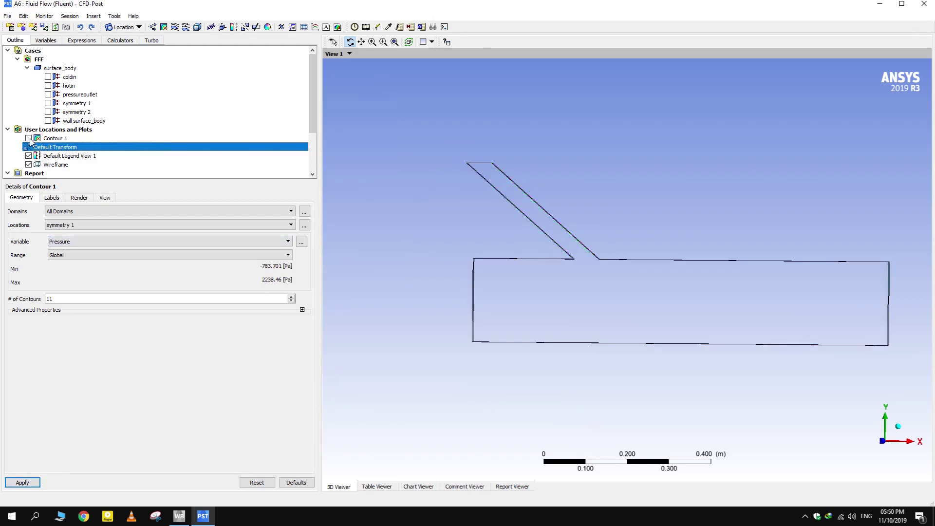
left_click(175, 27)
left_click(199, 72)
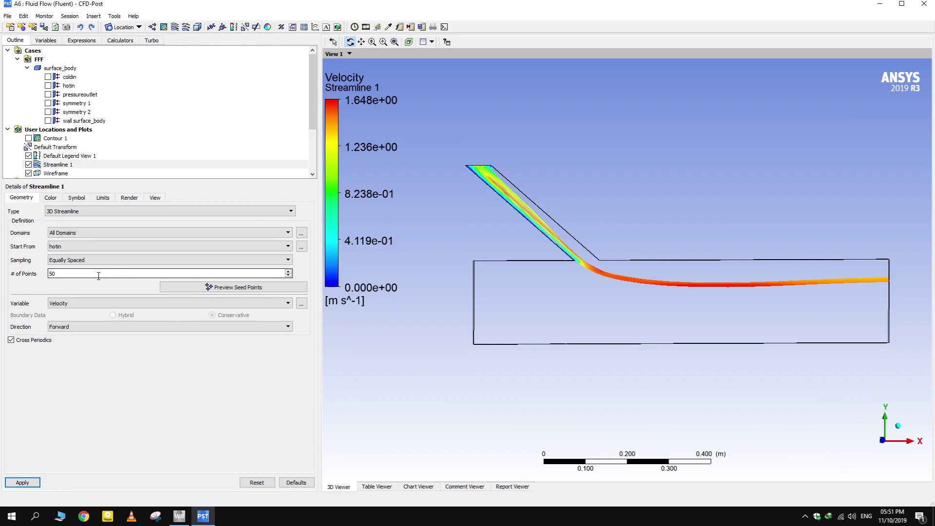
Seed Streamline 1 from both the coldin and hotin inlets and apply it.
left_click(92, 245)
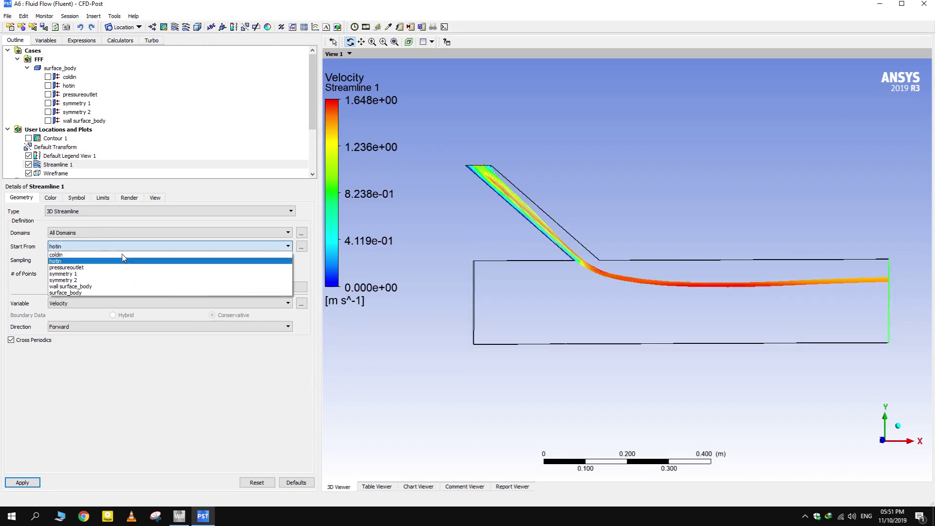
left_click(302, 247)
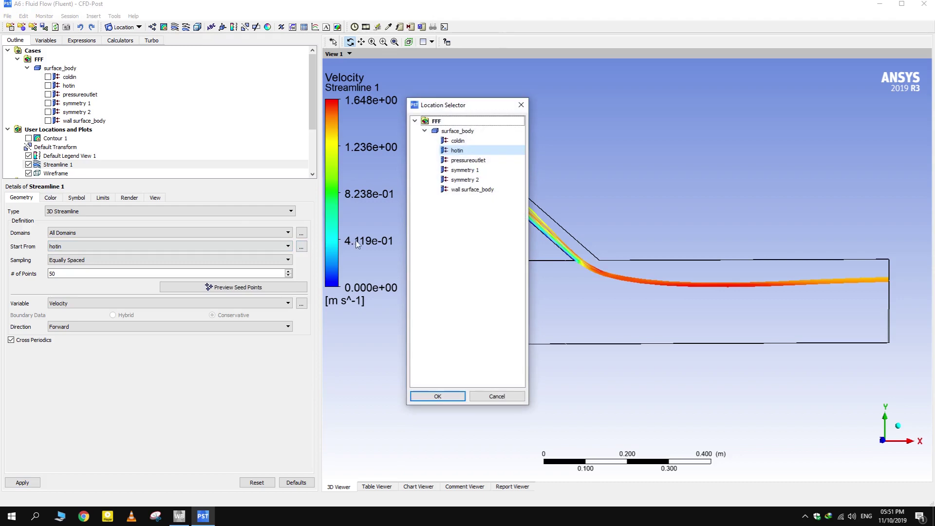
left_click(483, 141)
left_click(473, 152, "ctrl")
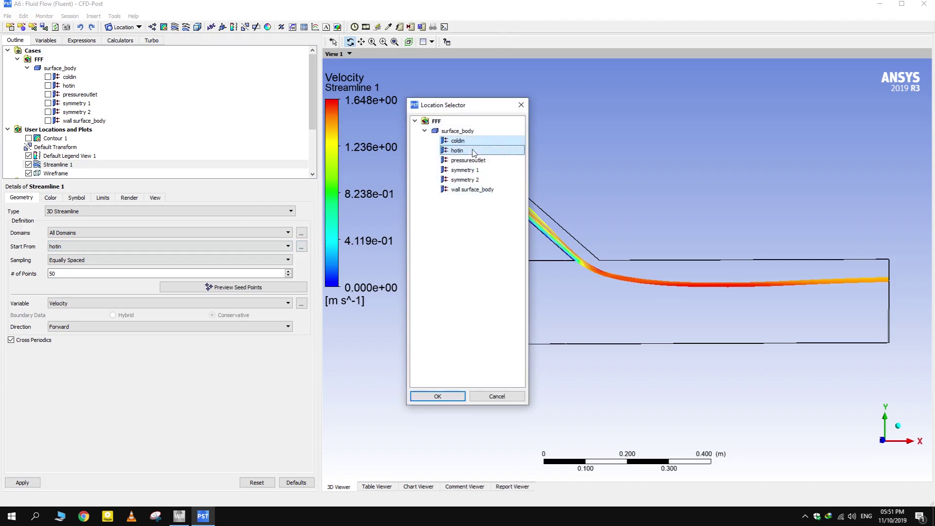
left_click(425, 400)
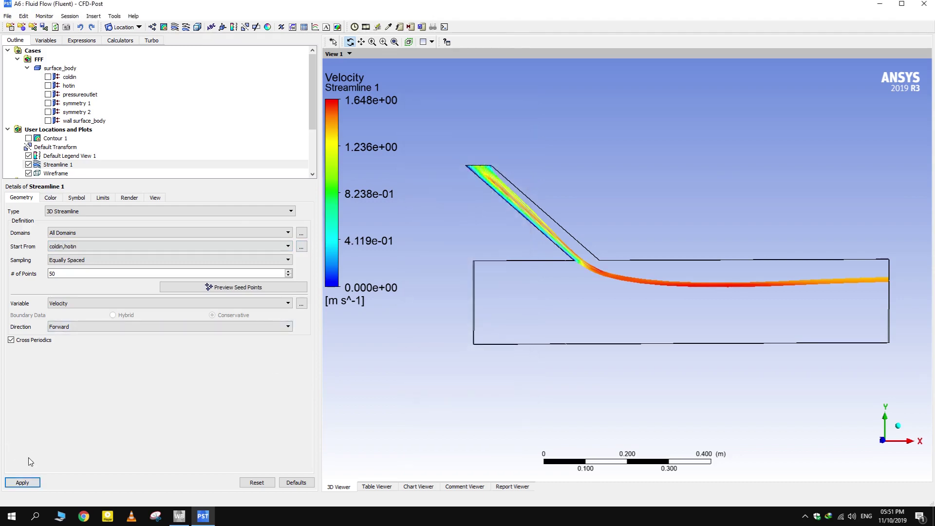
left_click(26, 483)
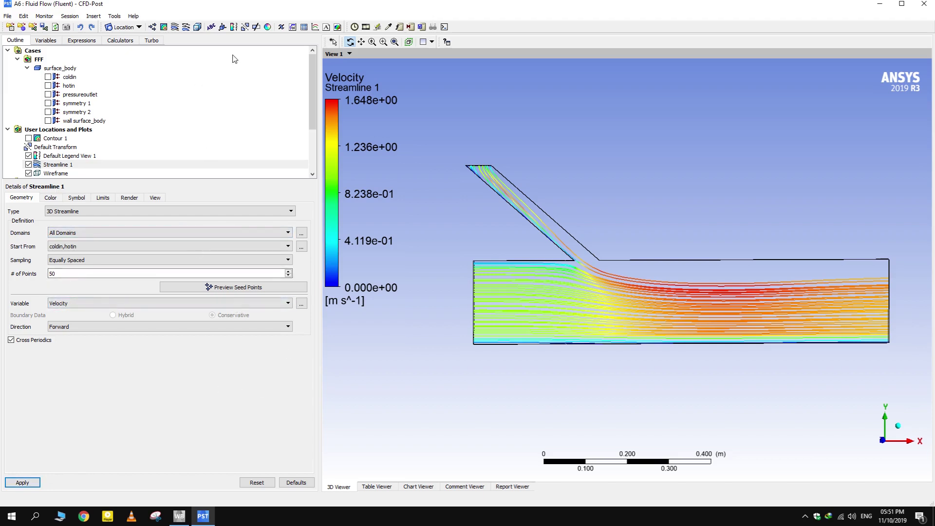
Play a slowed quick animation of particles along Streamline 1, then close the Animation dialog.
left_click(366, 28)
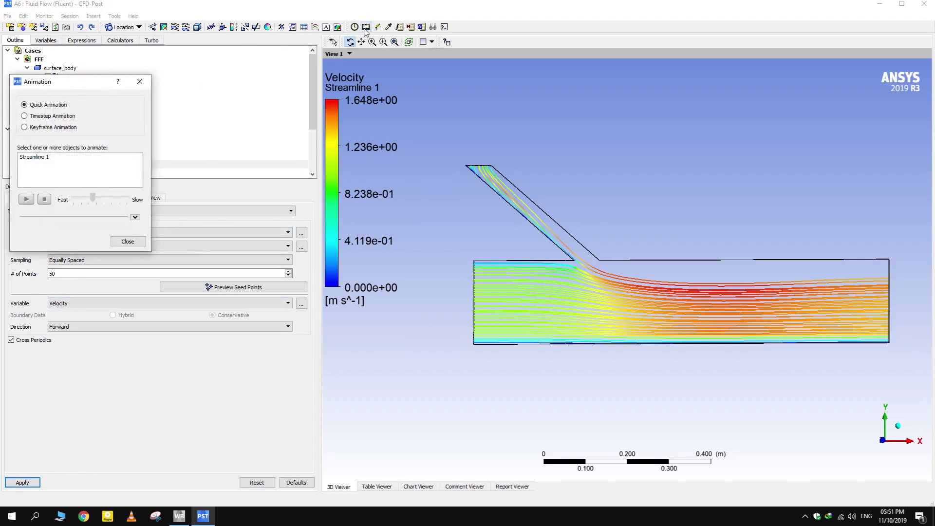
left_click(34, 157)
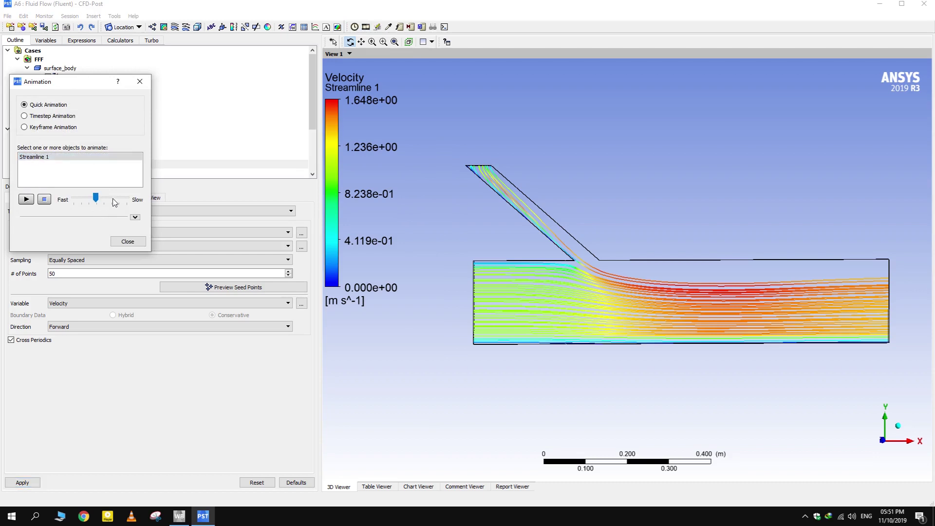
left_click(115, 200)
left_click(27, 200)
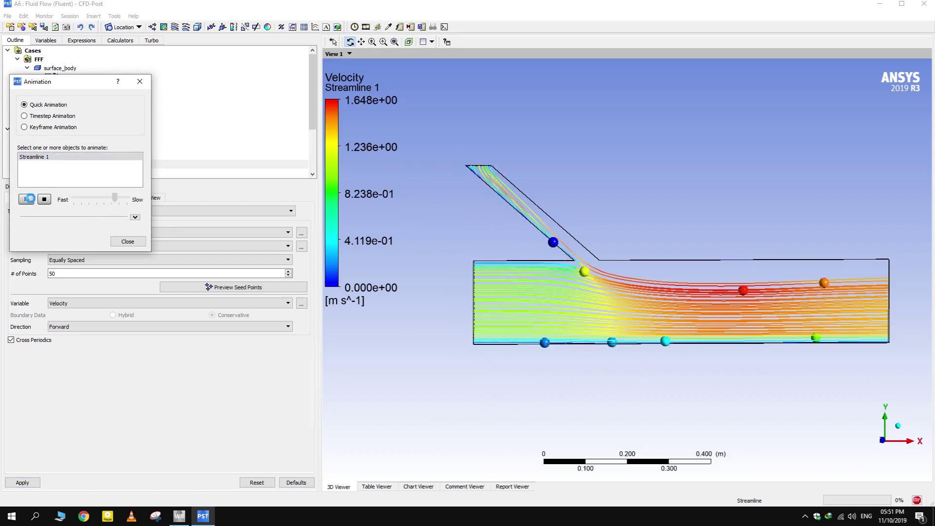
left_click(140, 82)
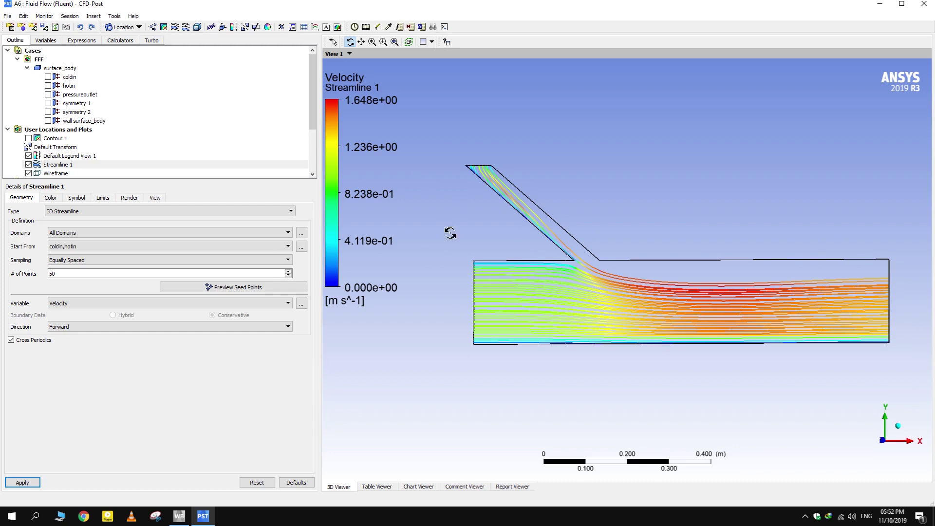
Hide Streamline 1 and activate the Probe tool.
left_click(29, 164)
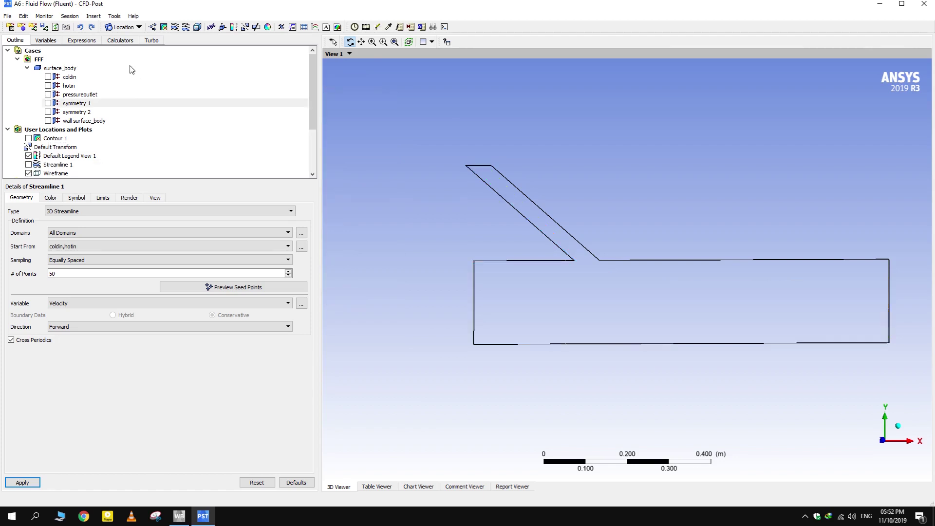
left_click(115, 16)
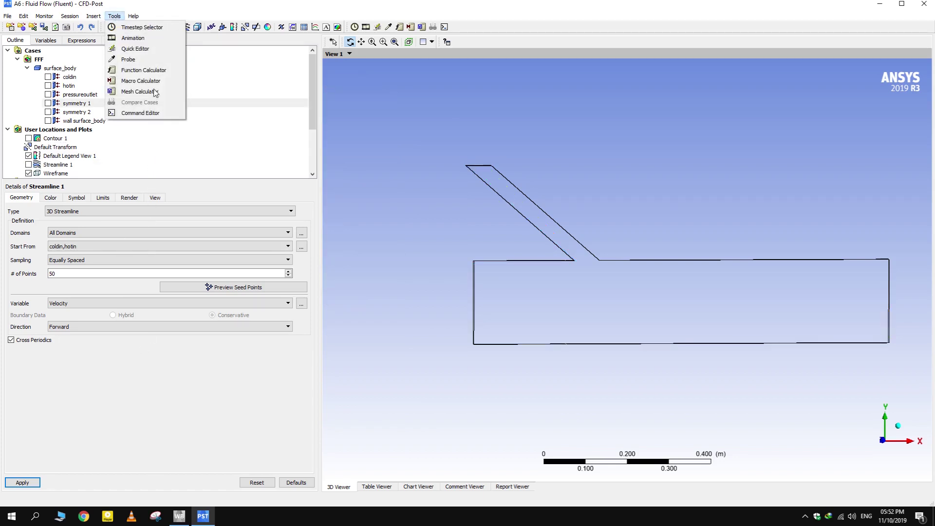
left_click(128, 59)
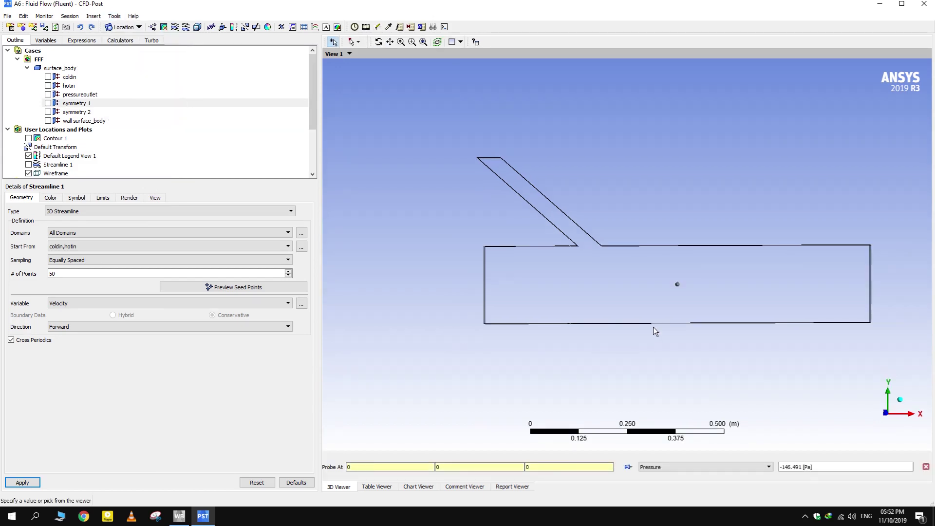
Probe the temperature at two points near the duct's outlet end, rotating to view the whole duct.
middle_click_drag(677, 282, 841, 299)
left_click(833, 290)
left_click(834, 291)
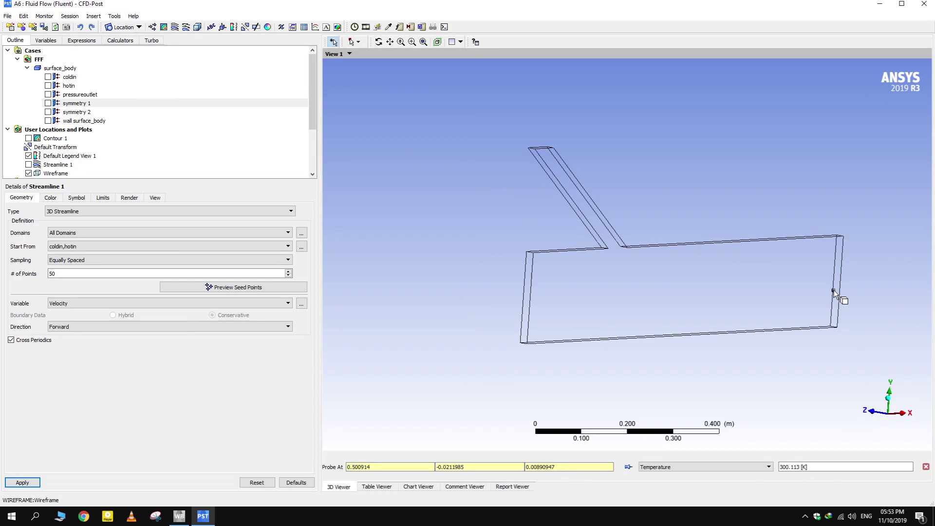
middle_click_drag(834, 292, 817, 318)
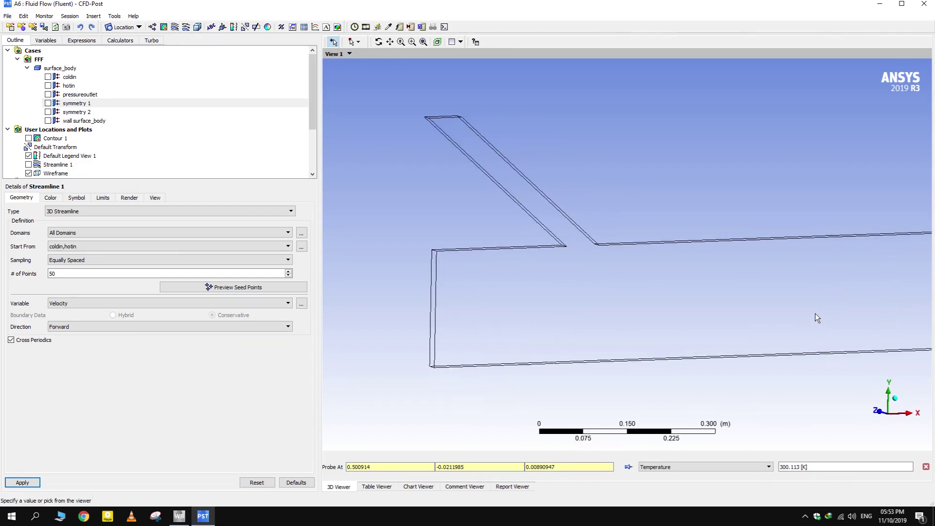
middle_click_drag(802, 366, 762, 369)
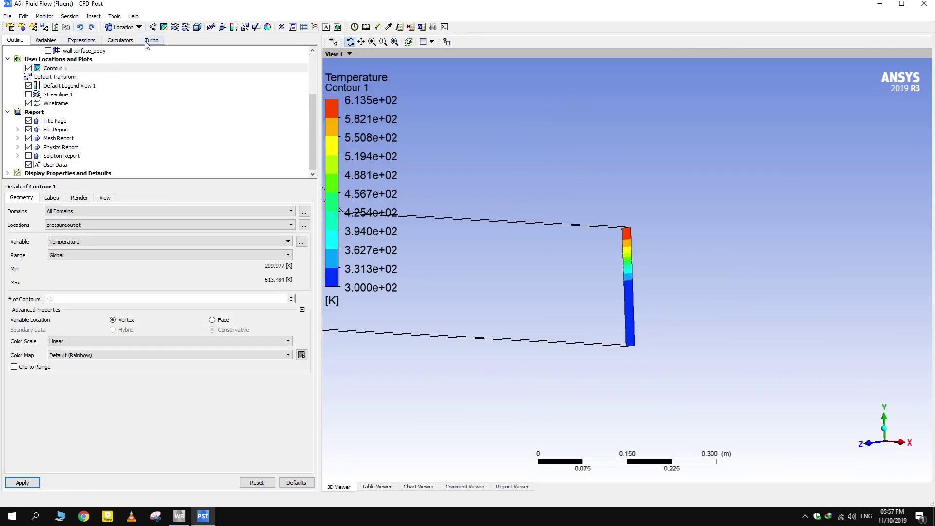
Insert Plane 1 as a YZ plane at X = 0 m.
left_click(137, 27)
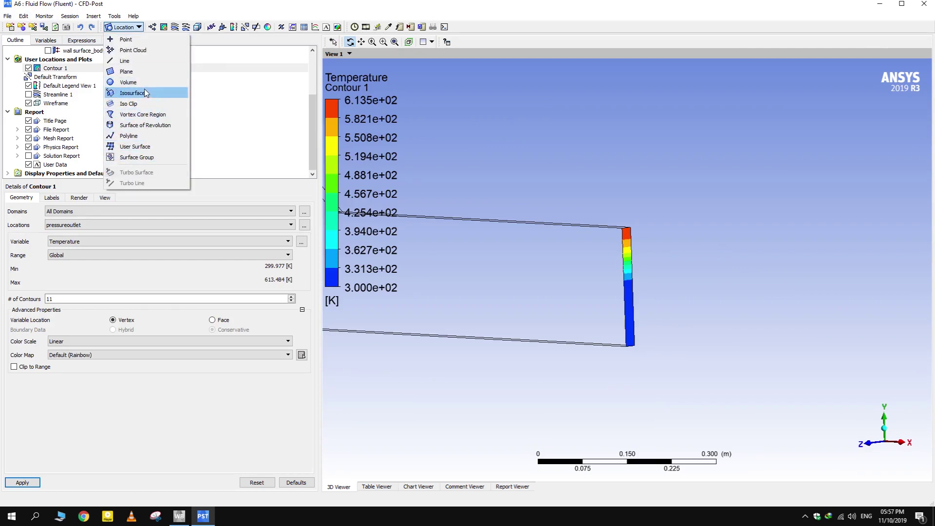
left_click(127, 72)
left_click(173, 118)
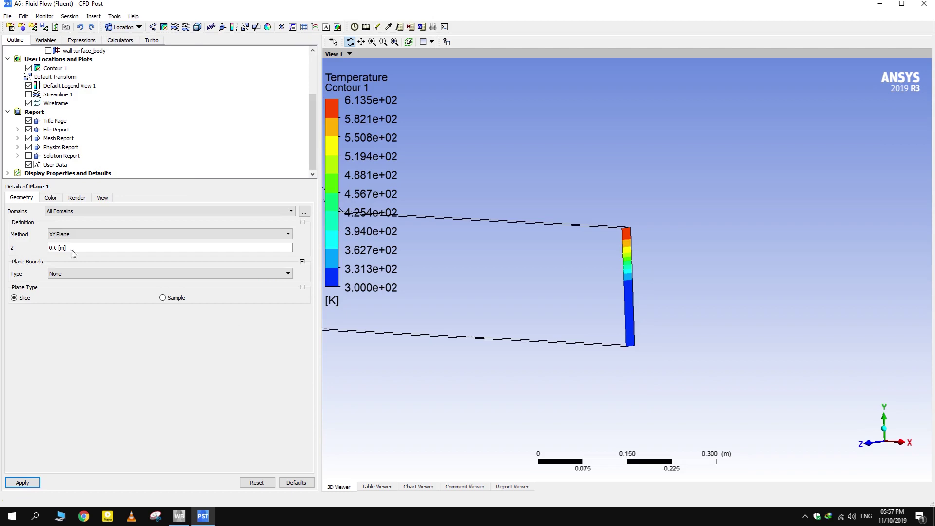
left_click(86, 236)
left_click(61, 246)
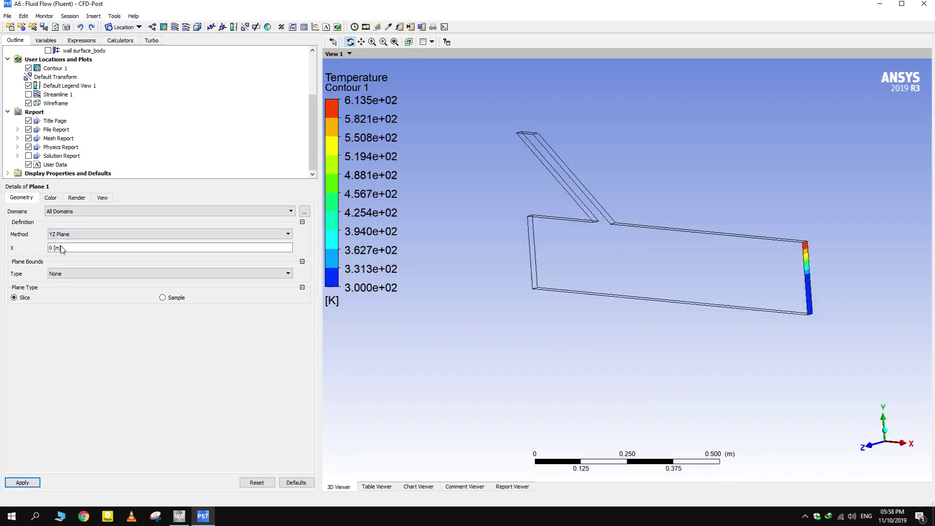
left_click(22, 482)
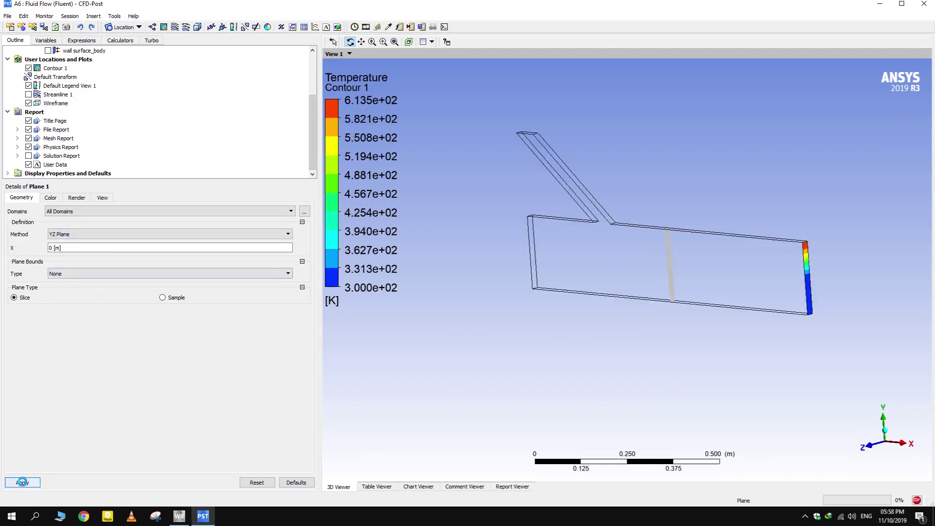
Move Contour 1's temperature plot onto Plane 1 with 30 contour levels.
scroll(701, 259, "up", 3)
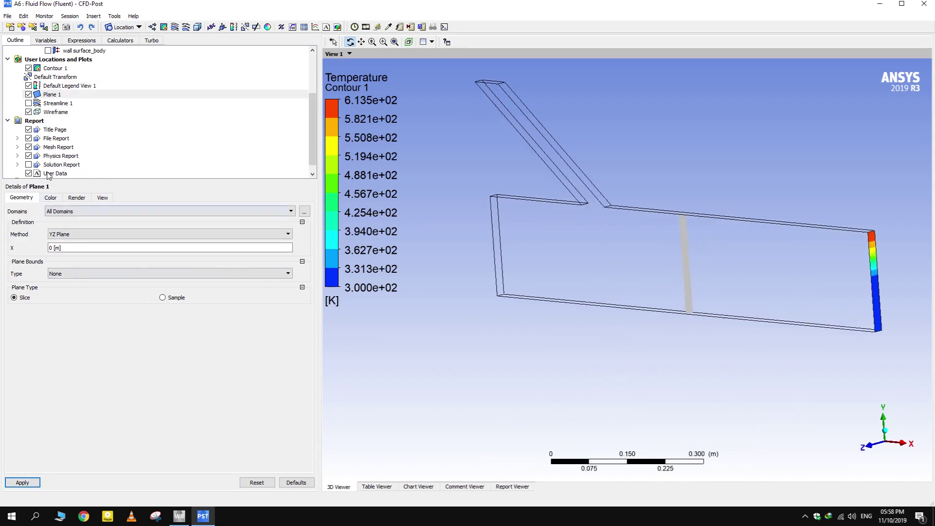
left_click(54, 69)
left_click(98, 226)
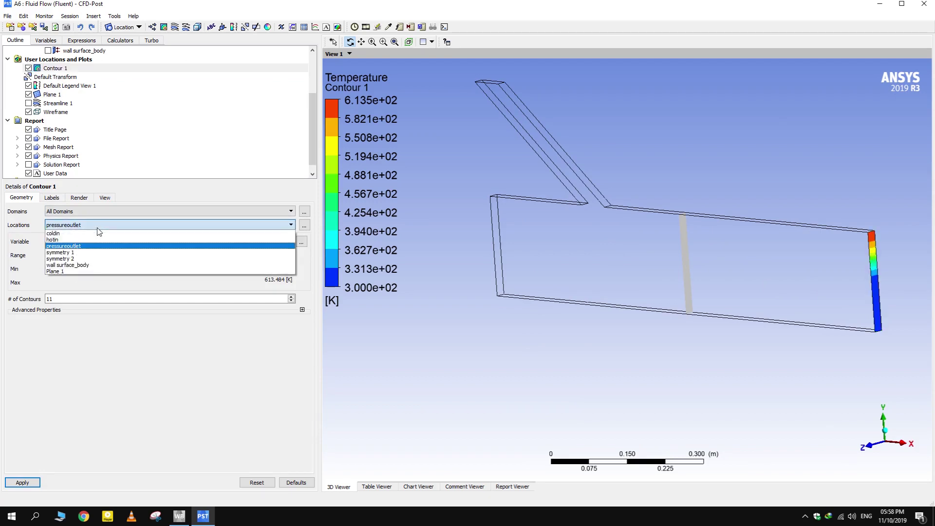
left_click(63, 272)
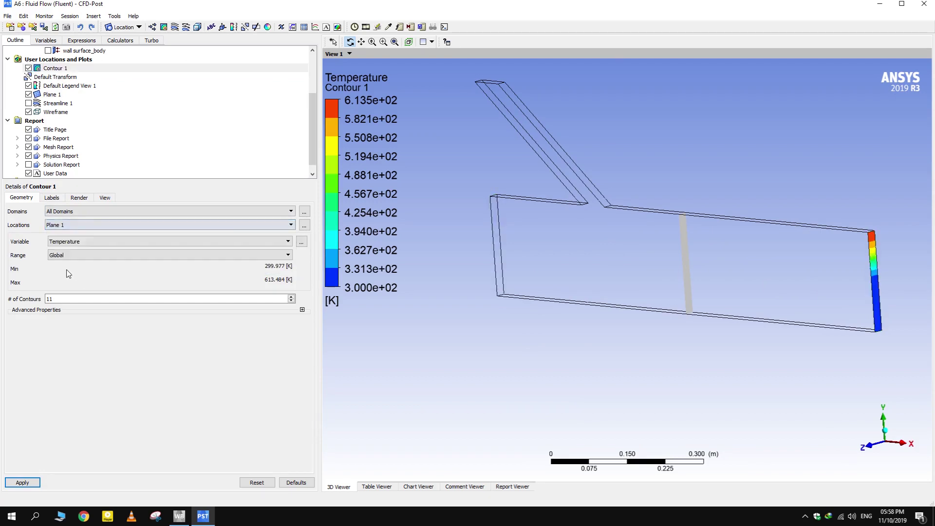
left_click(23, 483)
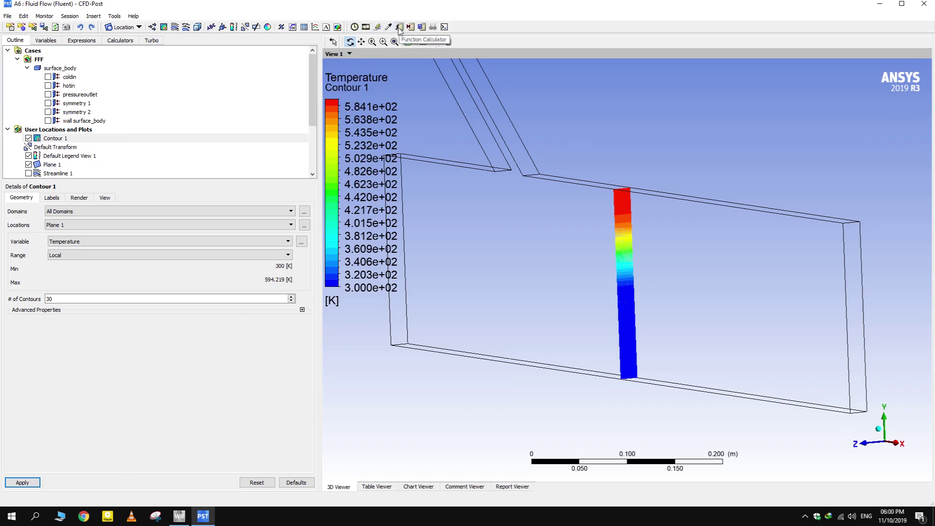
Calculate the areaAve of Temperature on Plane 1 in the Function Calculator (398.522 K).
left_click(400, 28)
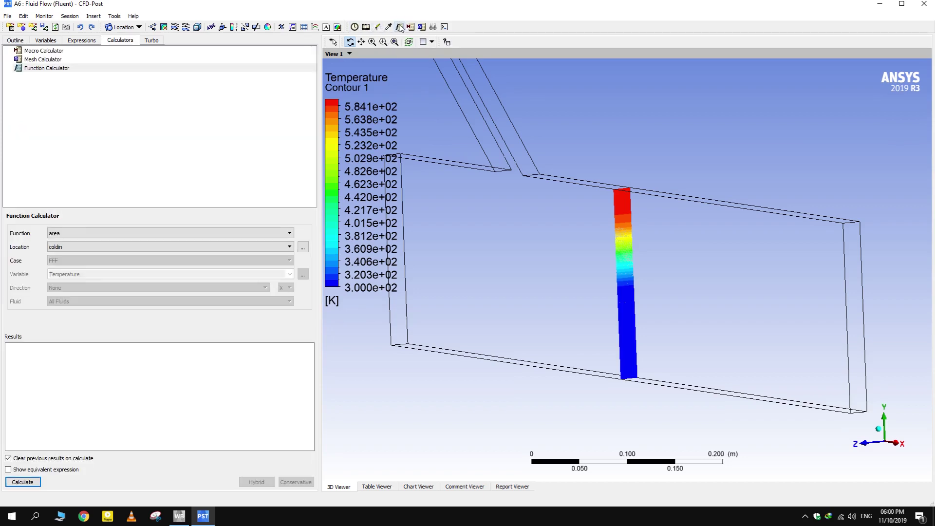
scroll(106, 237, "down", 20)
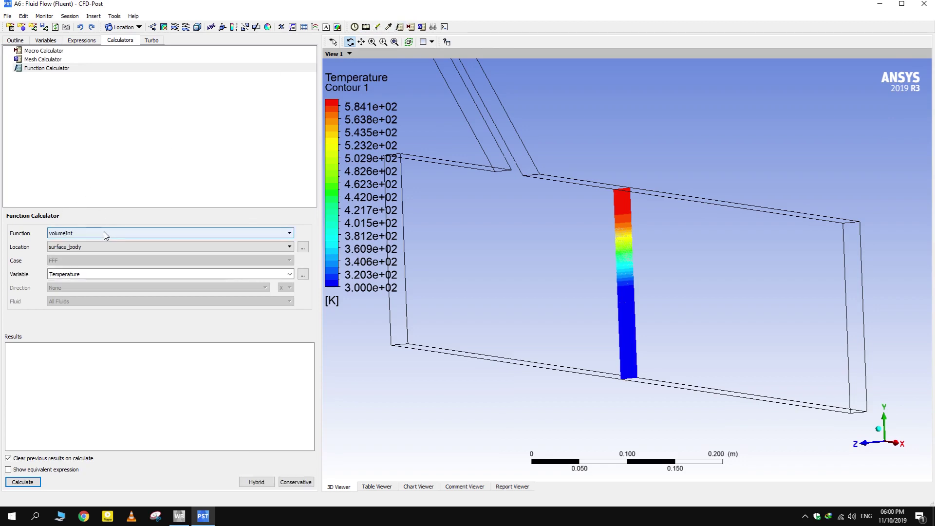
left_click(107, 235)
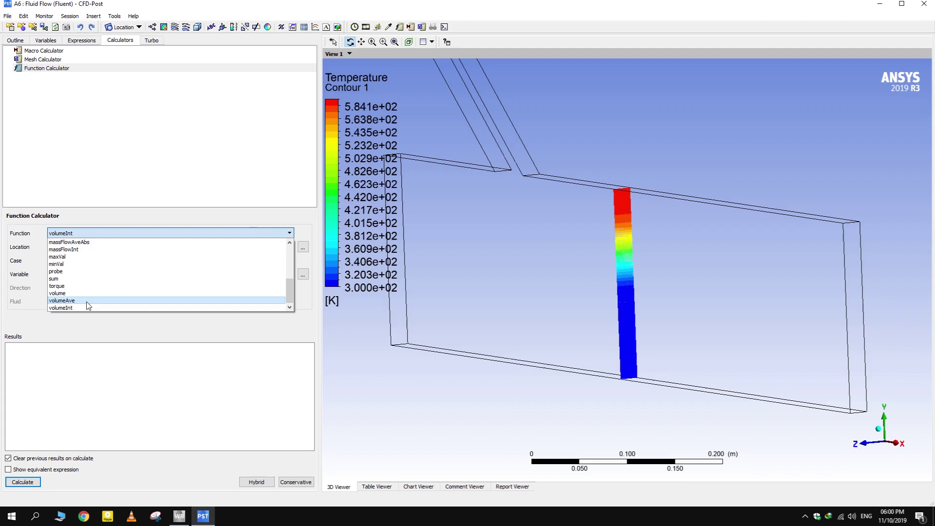
scroll(96, 286, "up", 5)
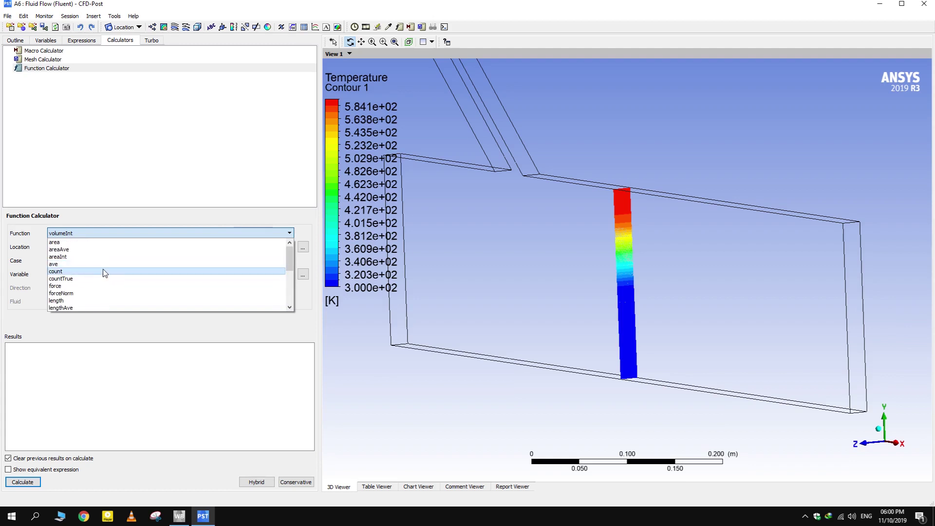
left_click(93, 250)
left_click(78, 248)
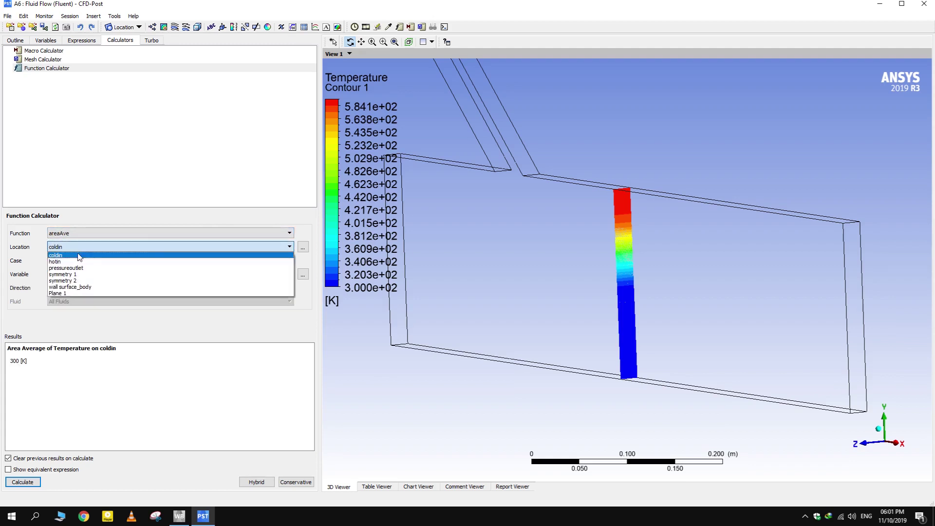
left_click(78, 293)
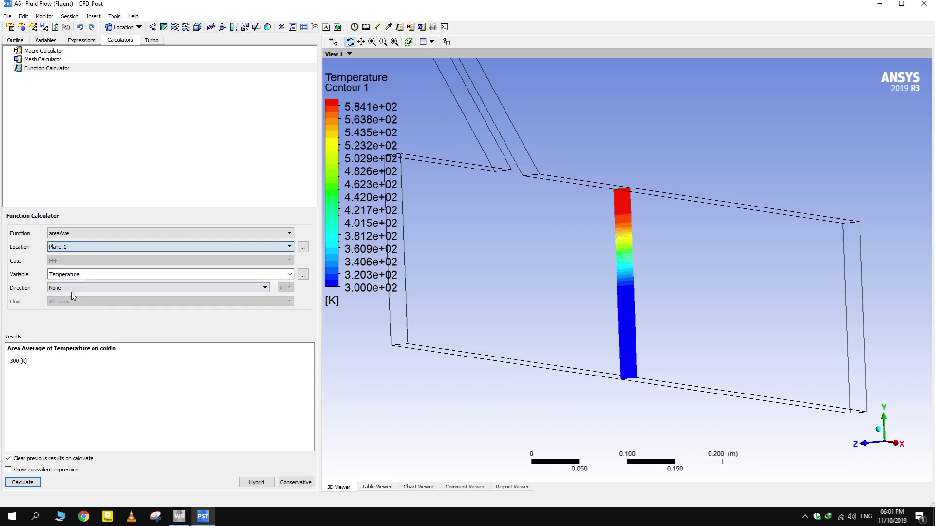
left_click(23, 483)
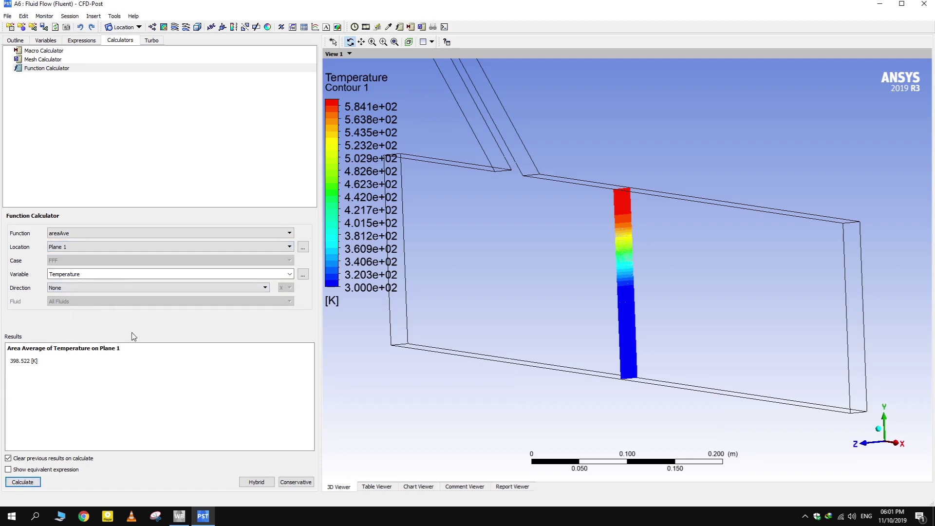
Recalculate the area-average temperature on pressureoutlet, giving 385.499 K.
left_click(81, 248)
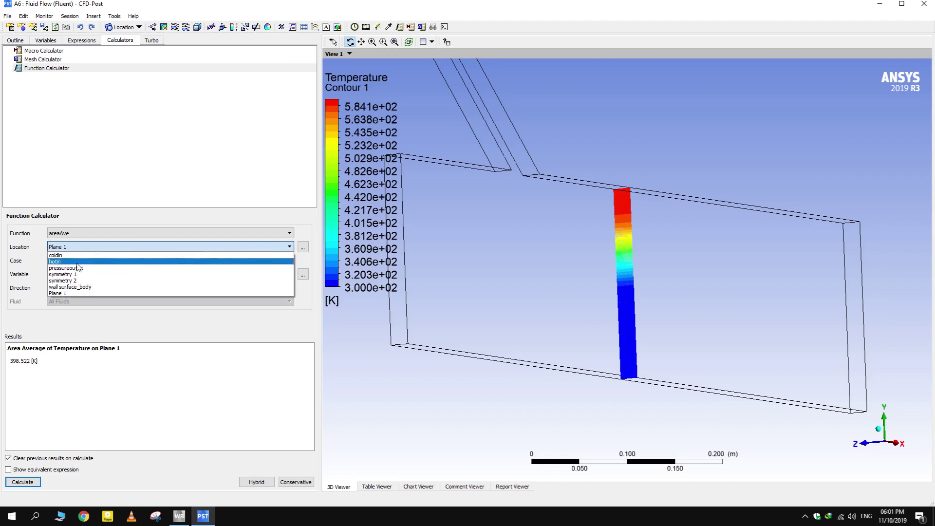
left_click(78, 268)
left_click(34, 482)
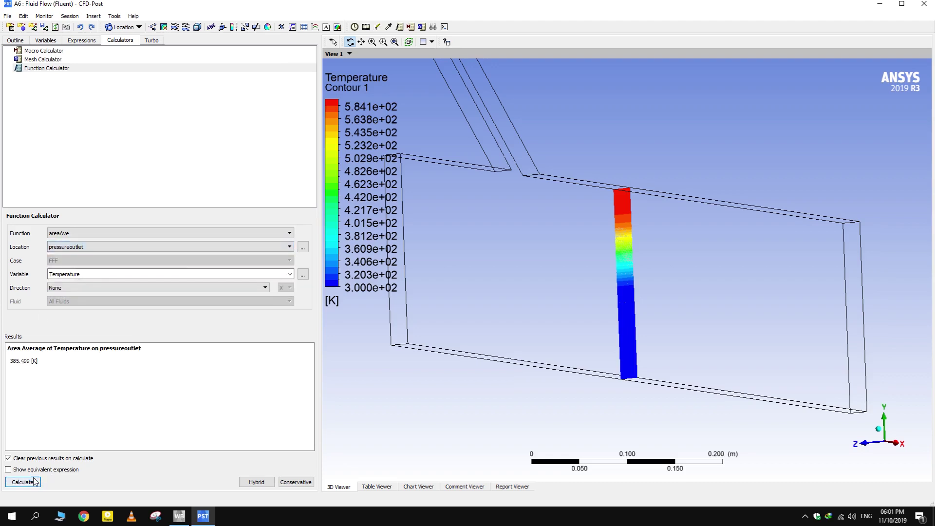
left_click_drag(38, 361, 8, 357)
left_click(8, 356)
left_click(8, 356)
left_click(177, 365)
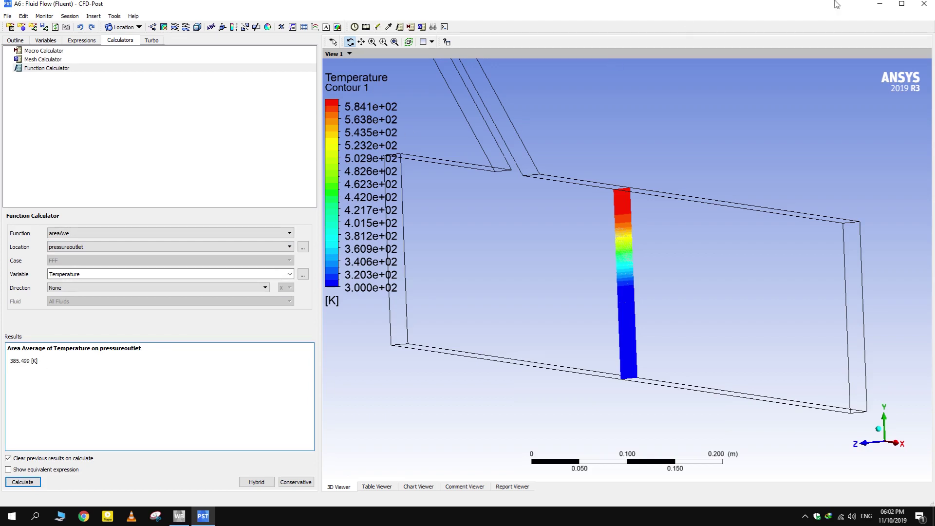
Close CFD-Post and save the Fluid Flow (Fluent) project from Workbench's File menu.
left_click(927, 4)
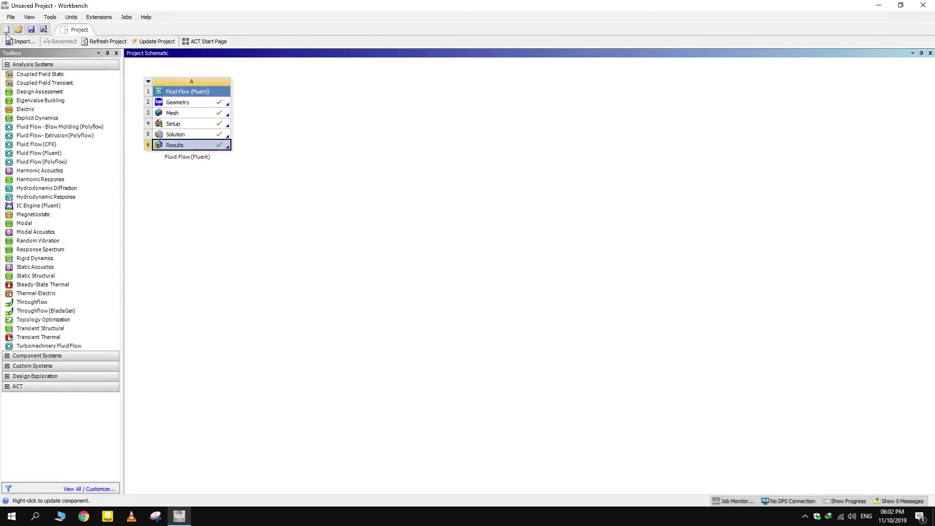
left_click(10, 17)
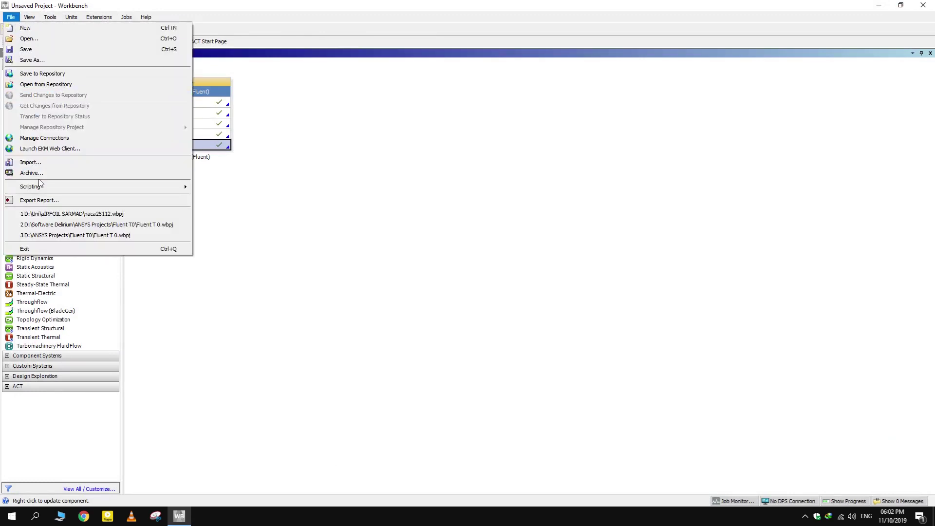
left_click(53, 50)
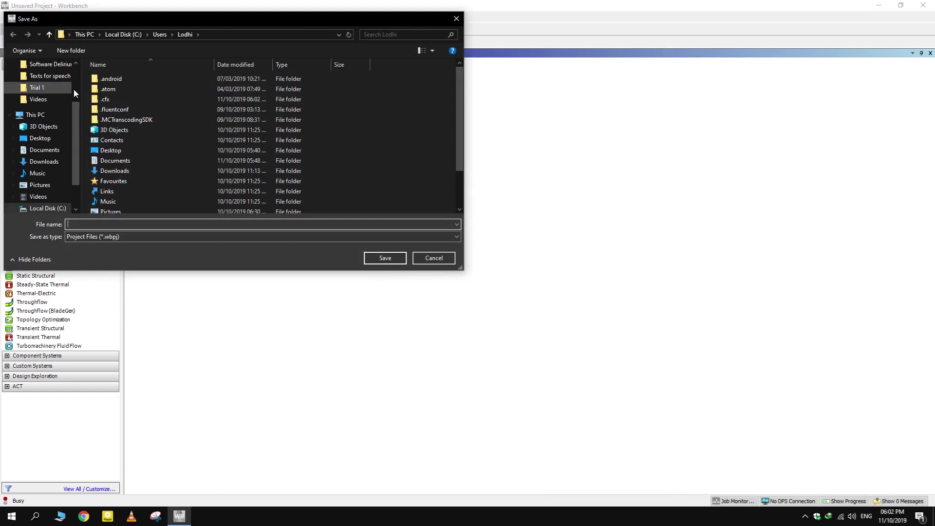